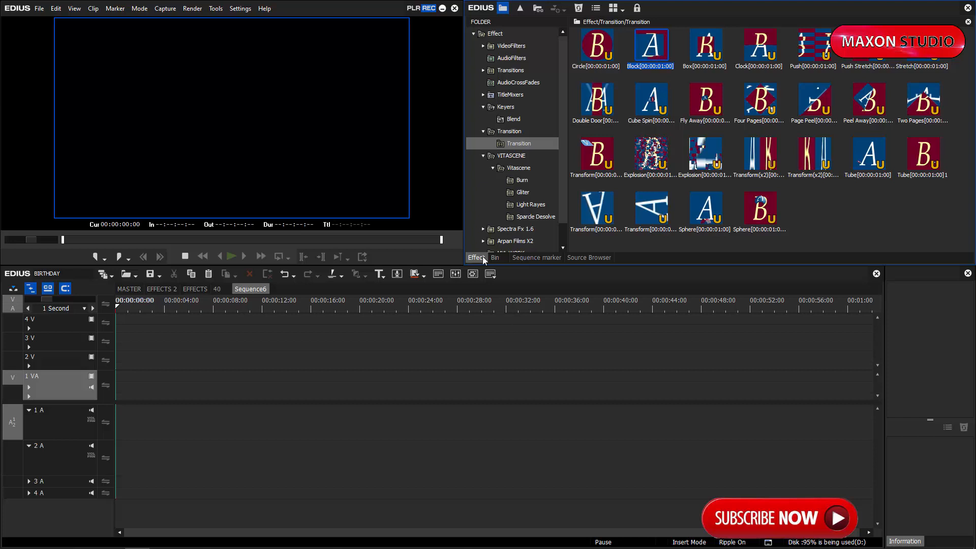
- Switch back and forth between the Bin and Effect palettes, leaving the Effect palette displayed
click(494, 257)
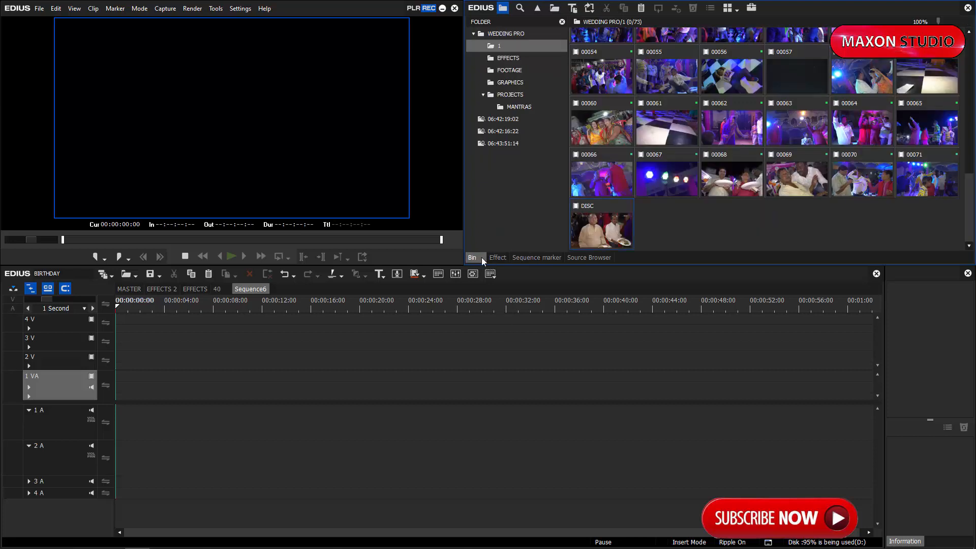
click(477, 257)
click(452, 364)
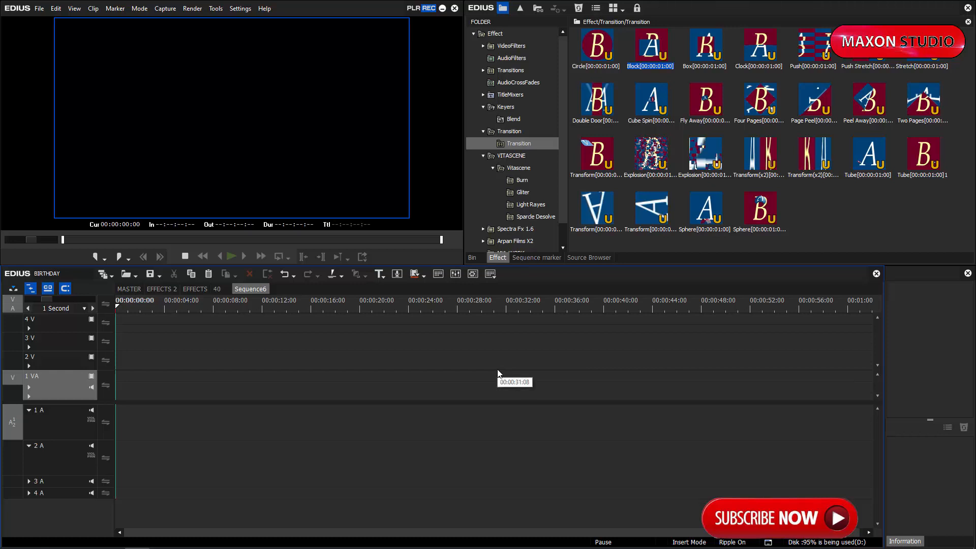
key(b)
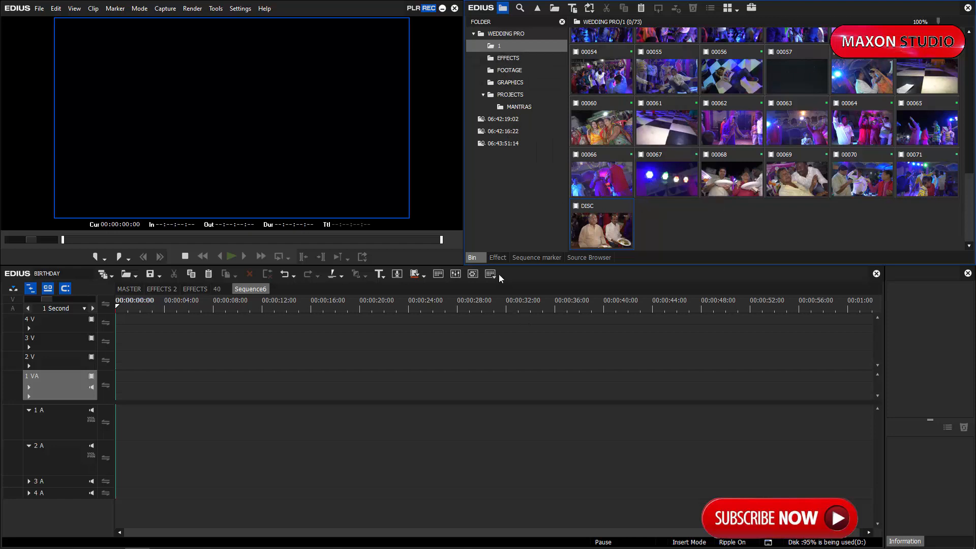
click(497, 258)
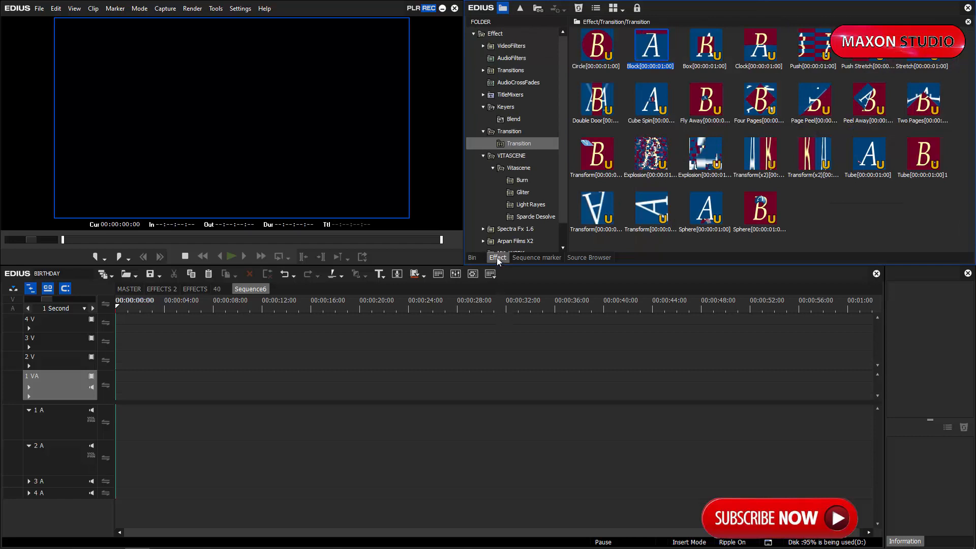
- Look up the key assigned to Toggle Effect Palette Display among the View keyboard shortcuts in the user settings
click(240, 8)
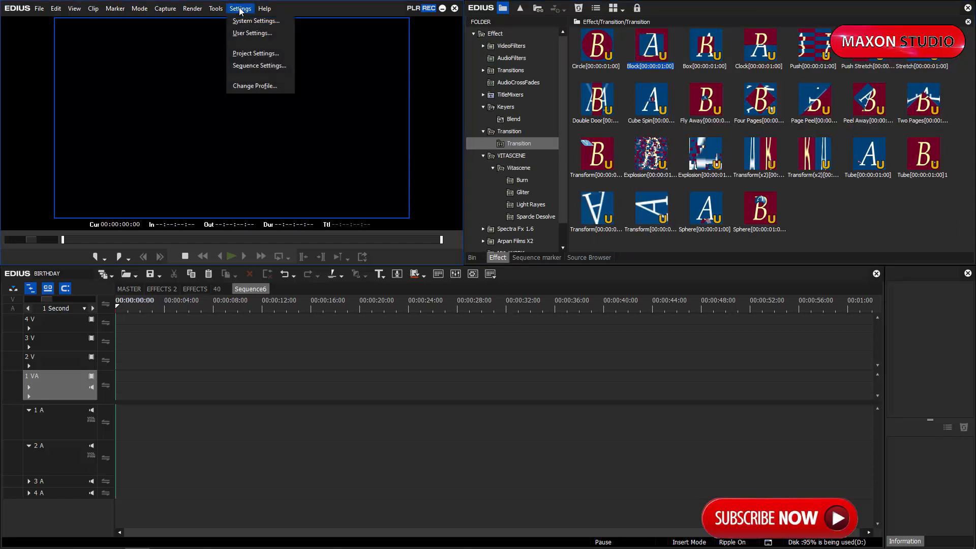
click(240, 34)
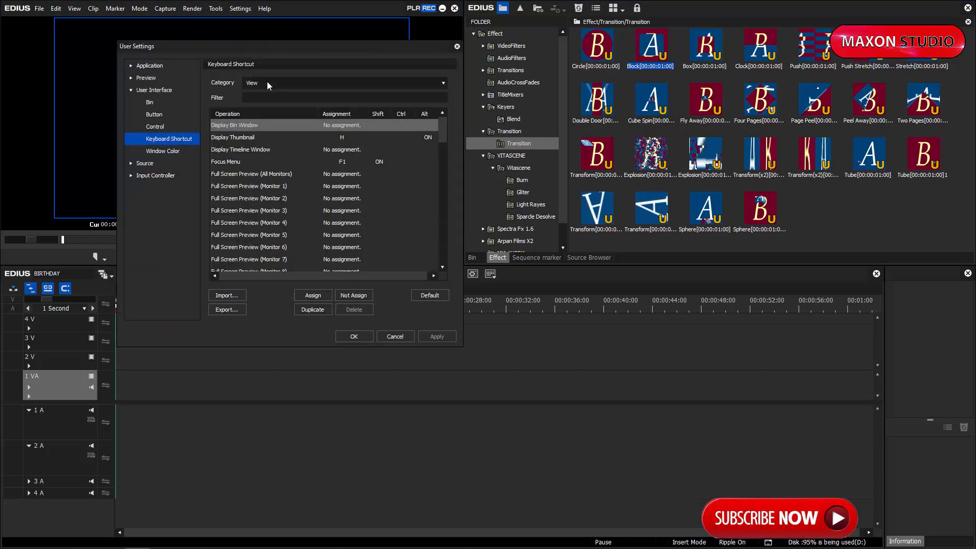
click(434, 82)
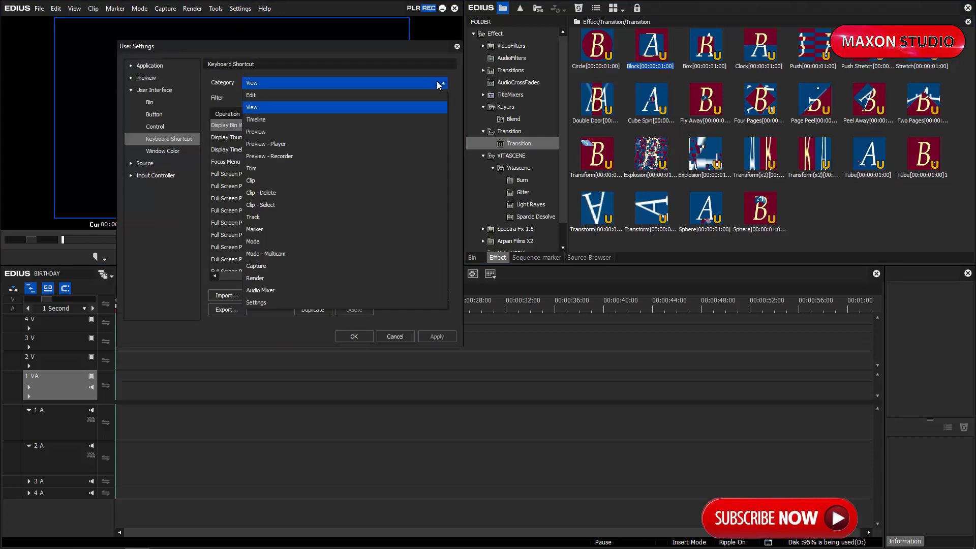
click(259, 122)
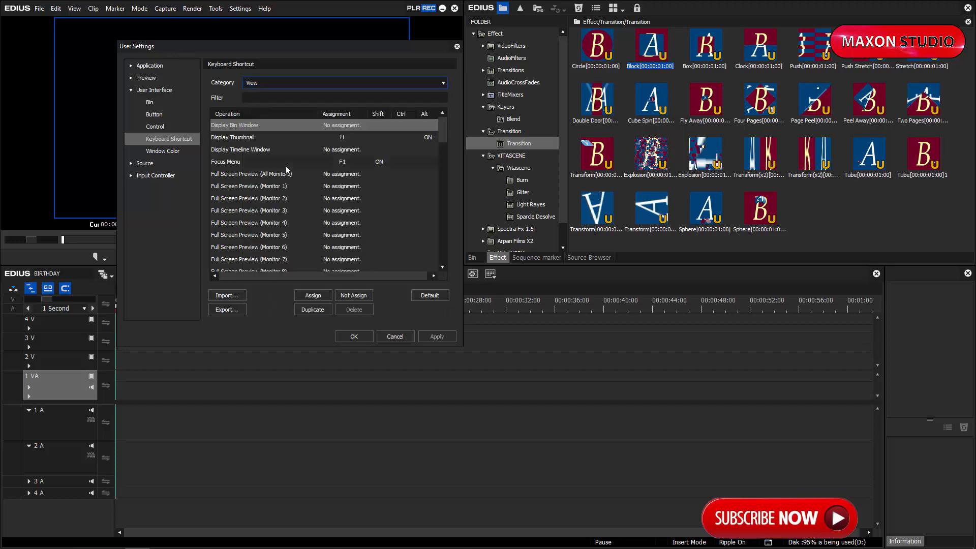
scroll(289, 194, down, 8)
scroll(289, 194, down, 5)
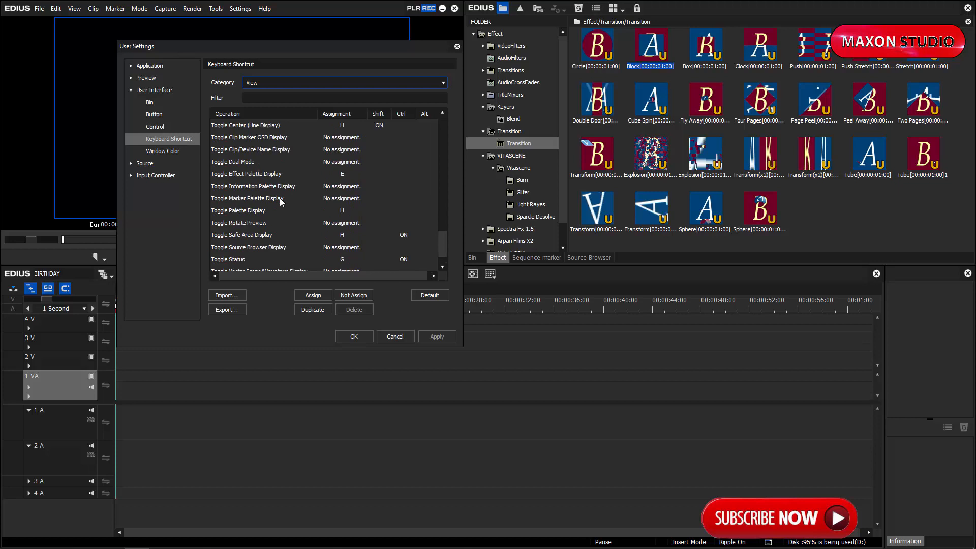
click(242, 174)
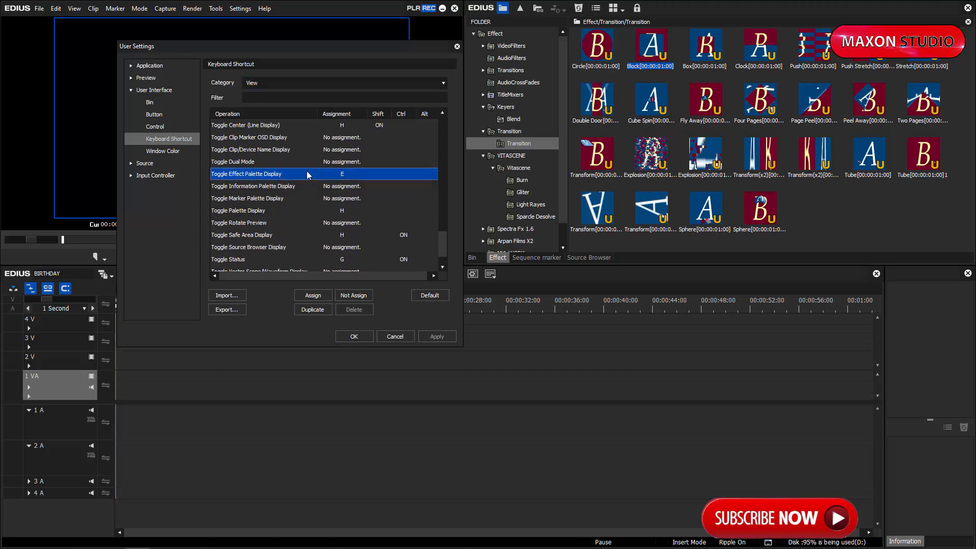
click(314, 296)
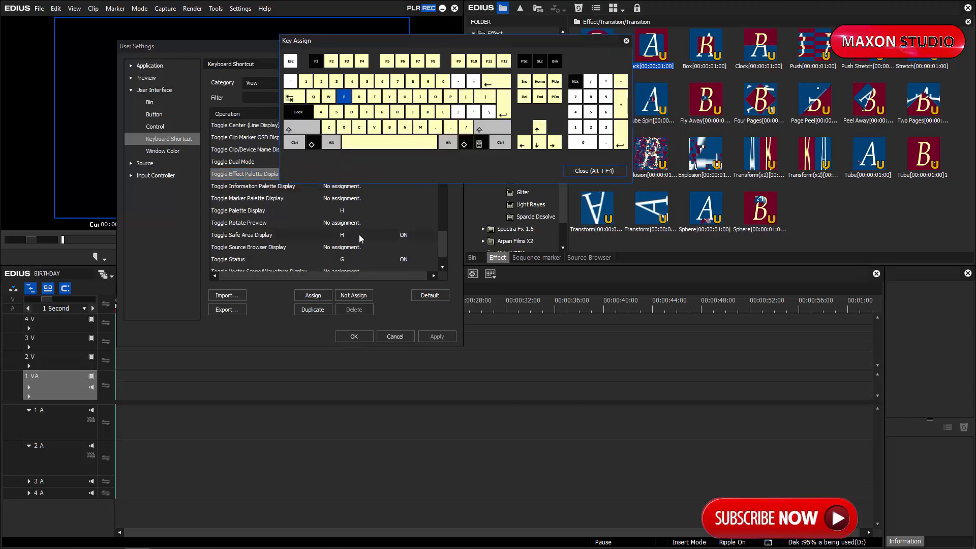
click(584, 169)
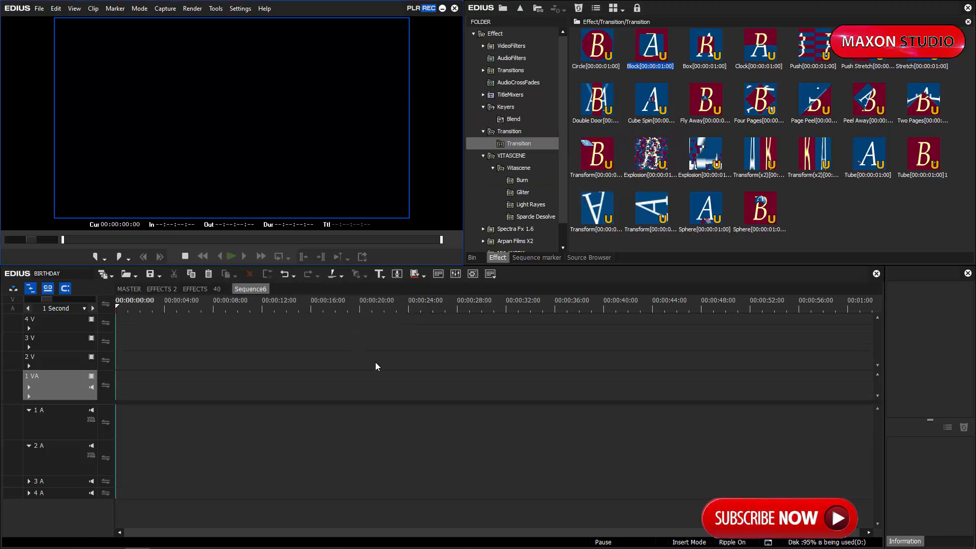
- Detach the Effect palette from its palette group and dock it back in the same group
click(473, 257)
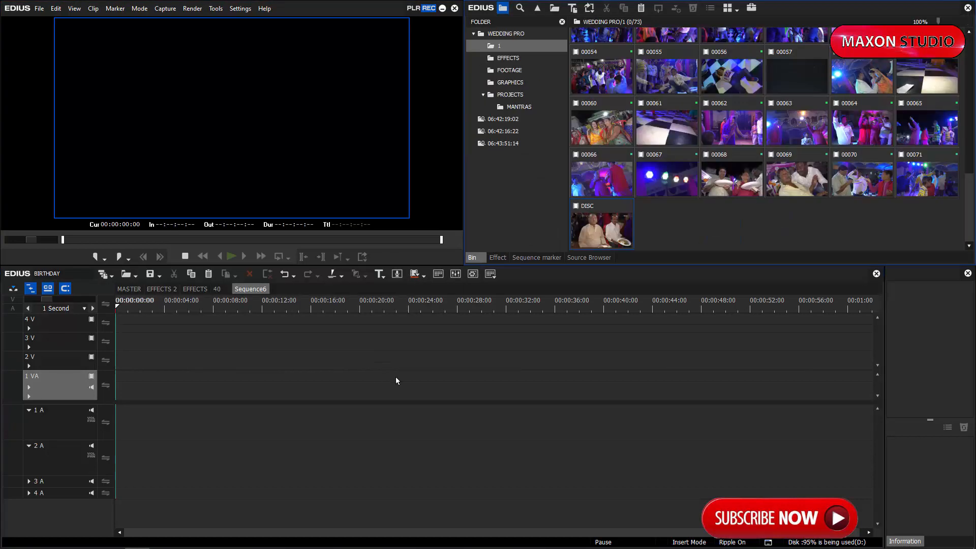
click(498, 257)
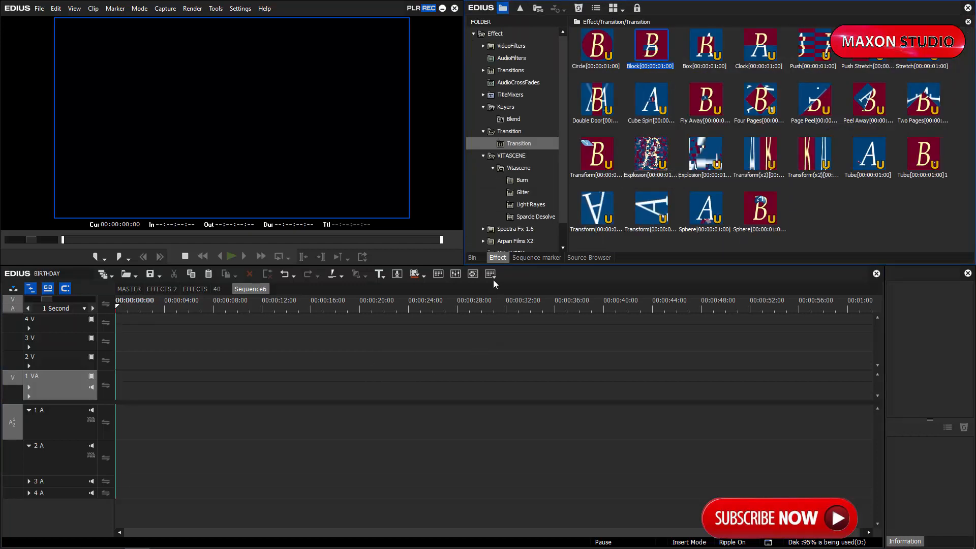
mouse_move(498, 257)
mouse_down()
mouse_move(376, 353)
mouse_move(518, 280)
mouse_move(538, 309)
mouse_up()
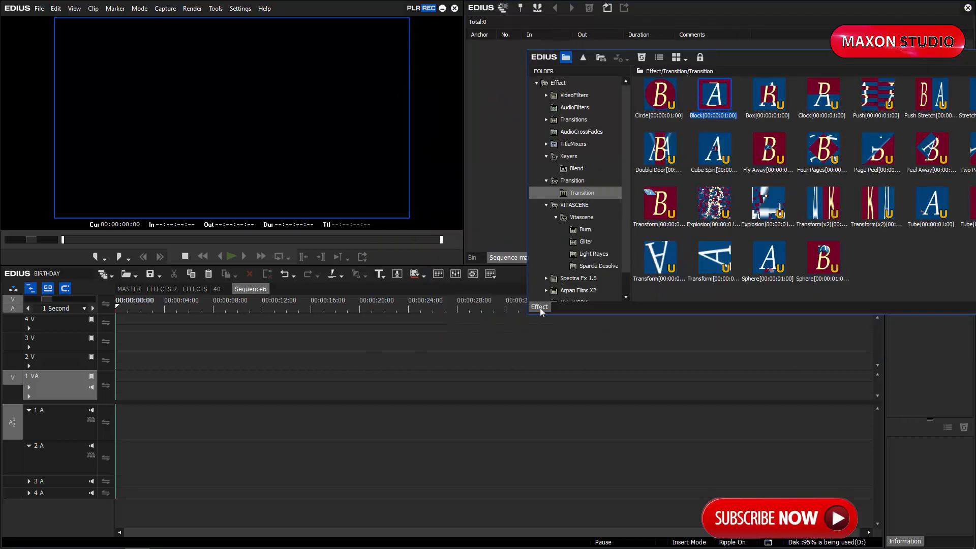
drag(493, 259, 479, 258)
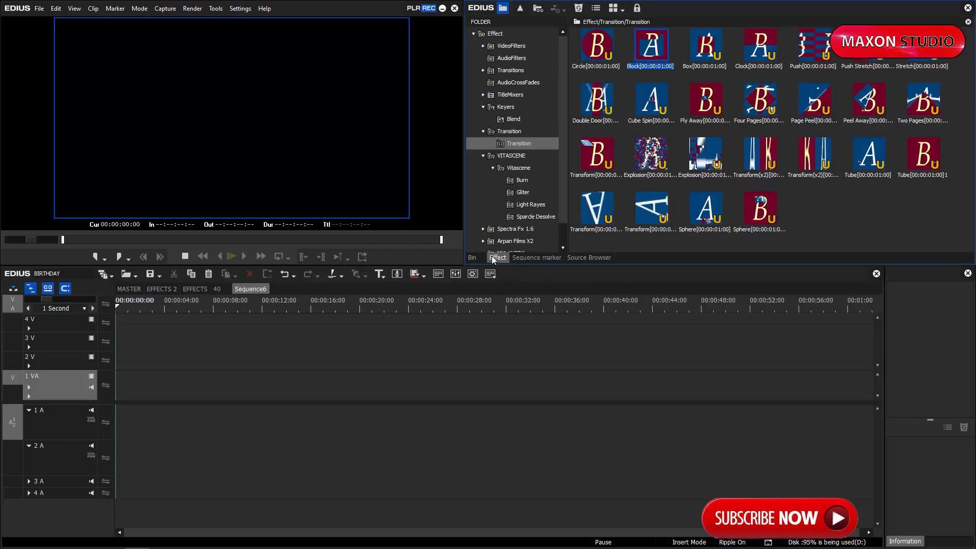
- Display the Bin palette with the first clips of folder 1
click(472, 257)
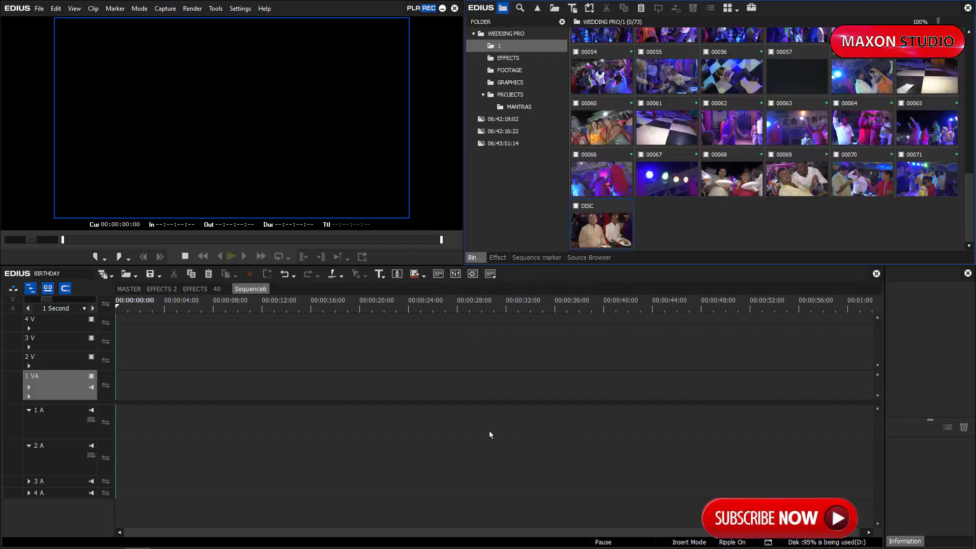
click(463, 355)
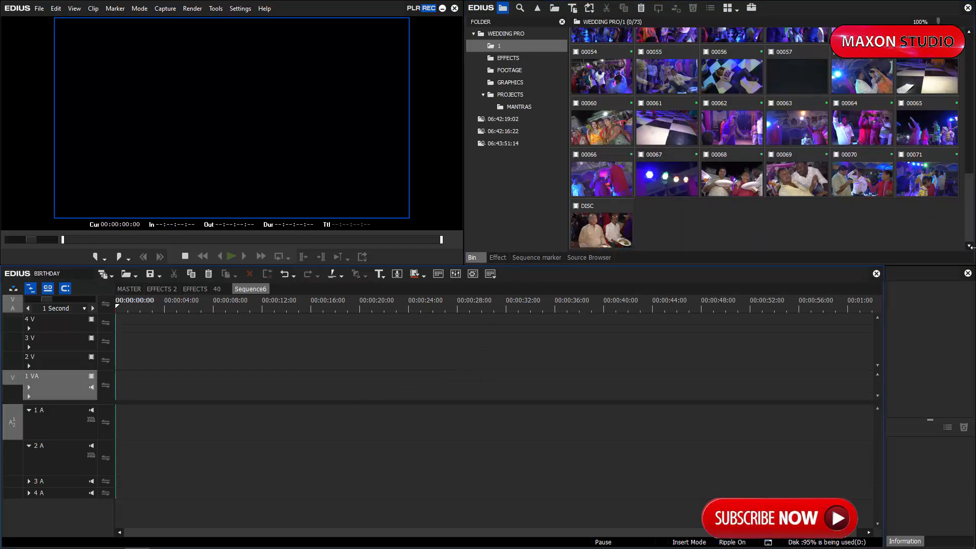
drag(970, 209, 969, 68)
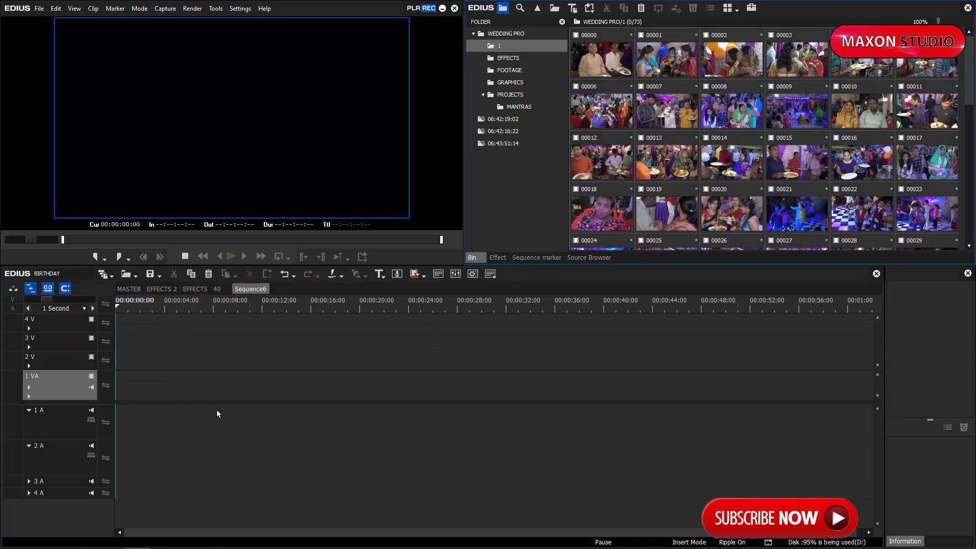
- Try to place all clips from bin folder 1 on the 1 VA track at about 5 seconds
click(51, 383)
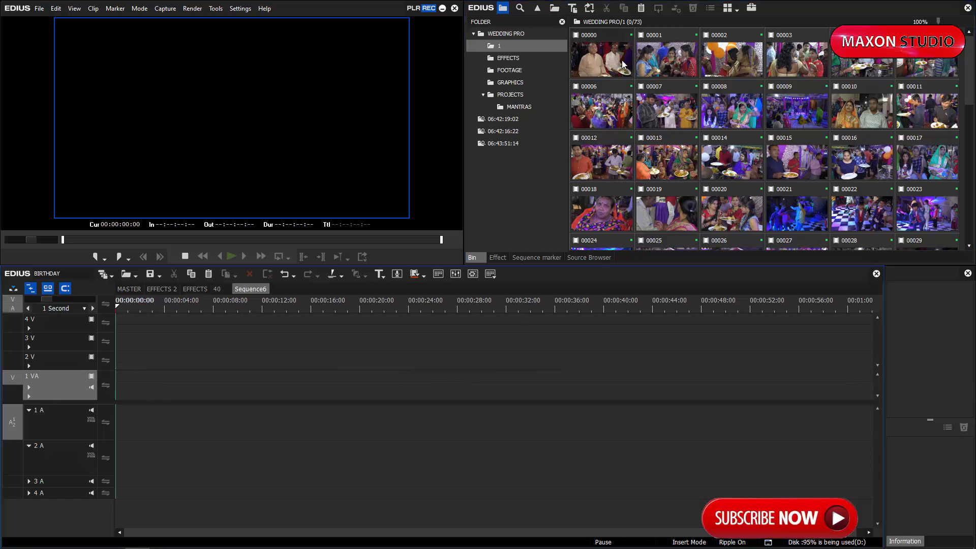
click(605, 53)
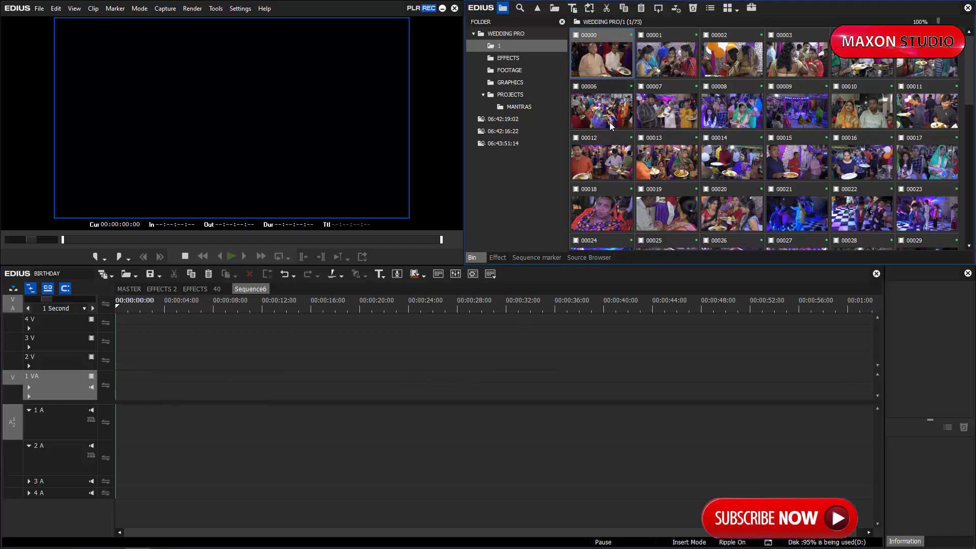
key(ctrl+a)
drag(604, 76, 184, 391)
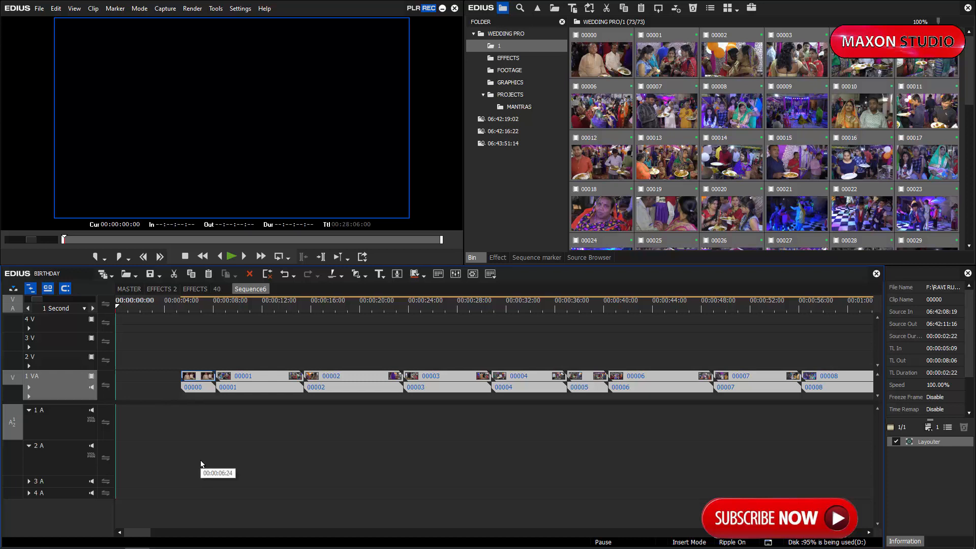
key(ctrl+z)
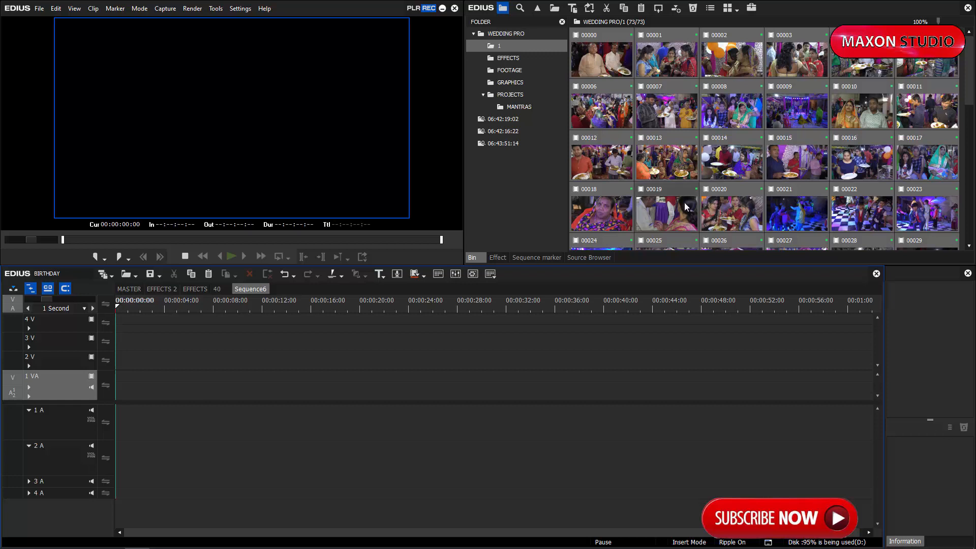
- Add all clips from bin folder 1 to the 1 VA track from the sequence start and return the playhead there
click(599, 56)
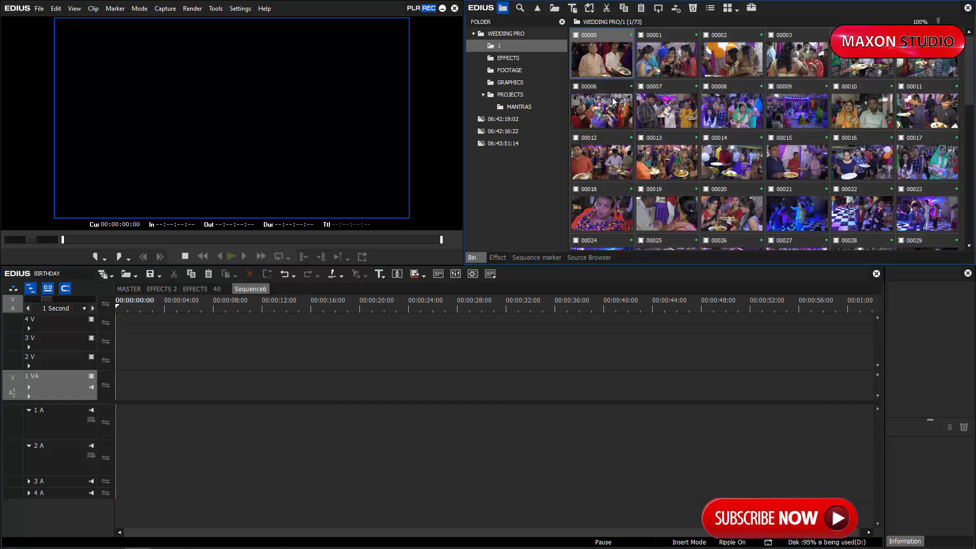
key(ctrl+a)
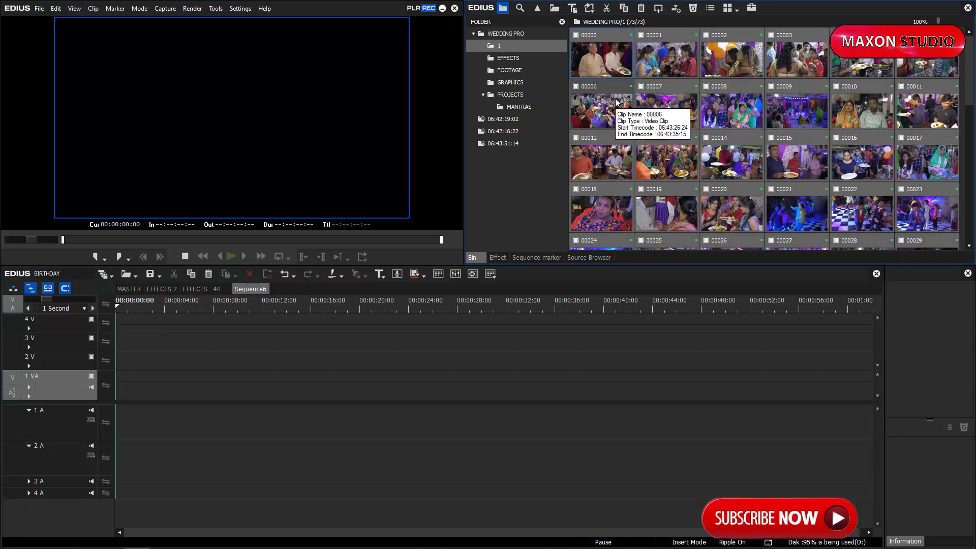
key(shift+Return)
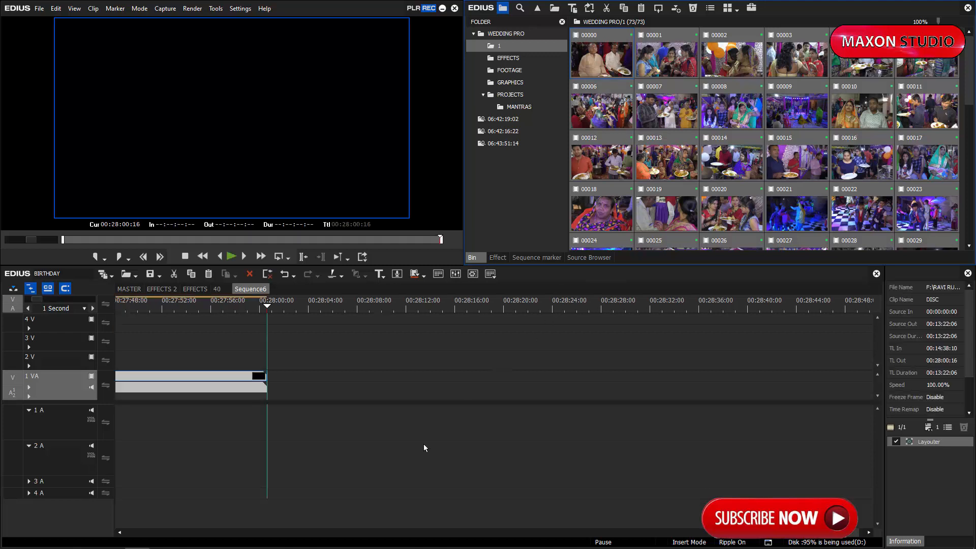
click(402, 434)
key(Home)
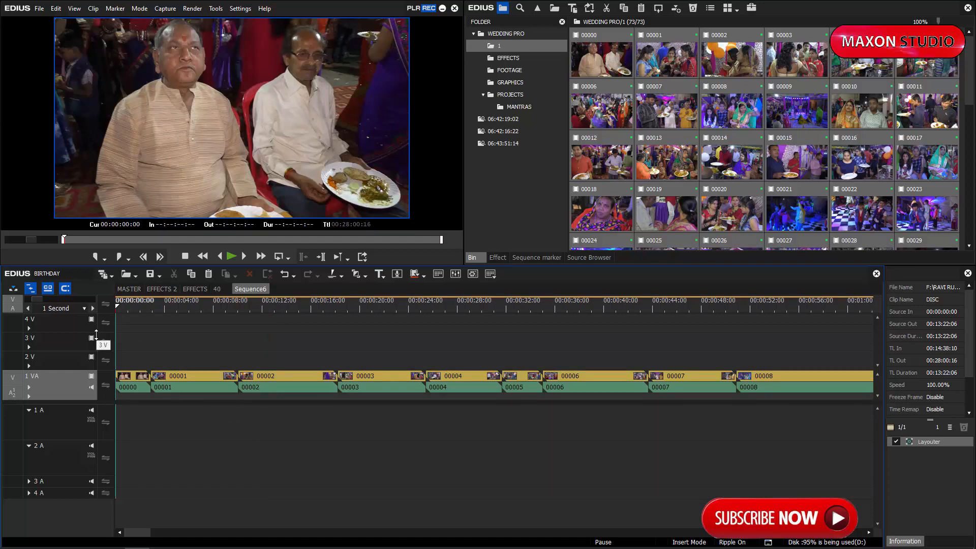
- Switch to Overwrite Mode and trim the start of clip 00001 to 00:00:03:22, leaving a gap
key(Insert)
click(164, 314)
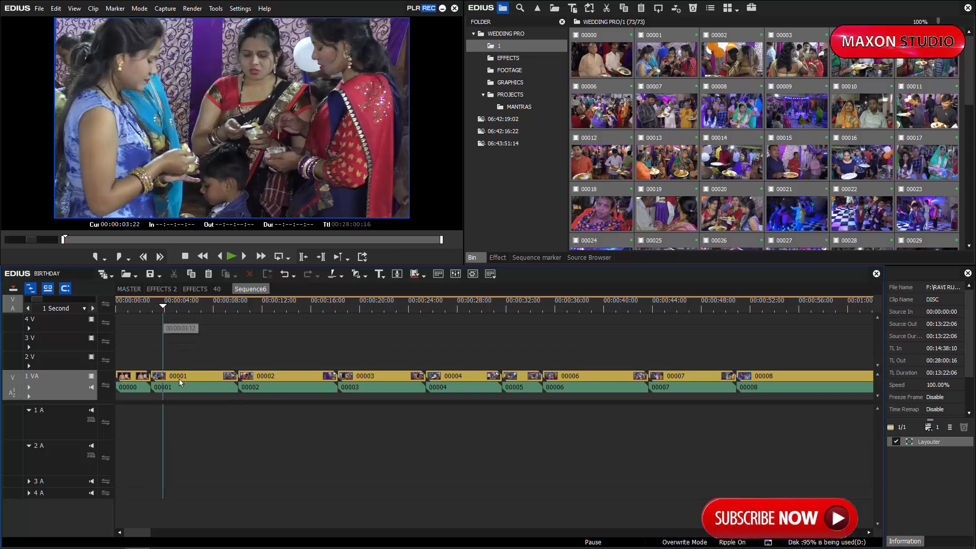
click(179, 379)
key(n)
- Trim clip 00002 to start at 00:00:11:24 and end at 00:00:17:03, leaving gaps around it
drag(185, 300, 261, 340)
key(n)
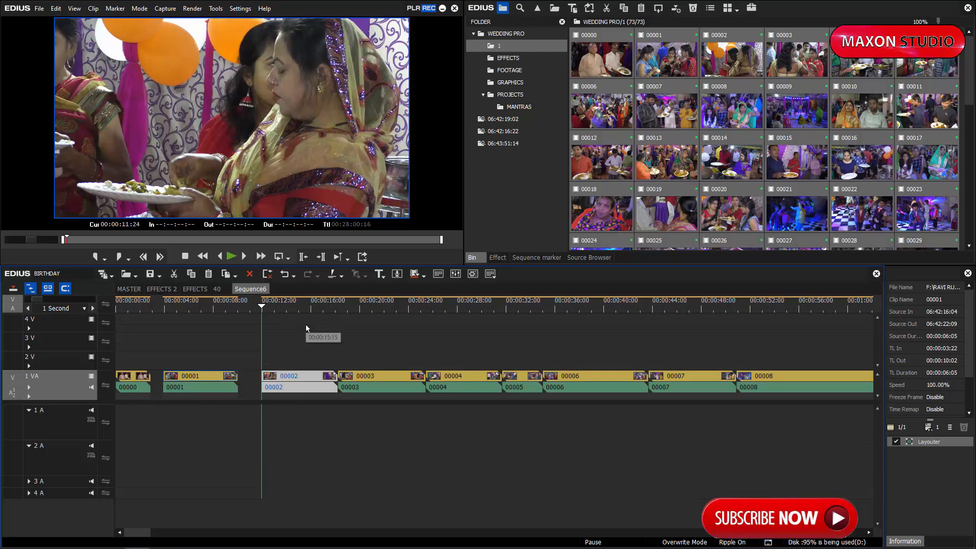
drag(289, 304, 324, 335)
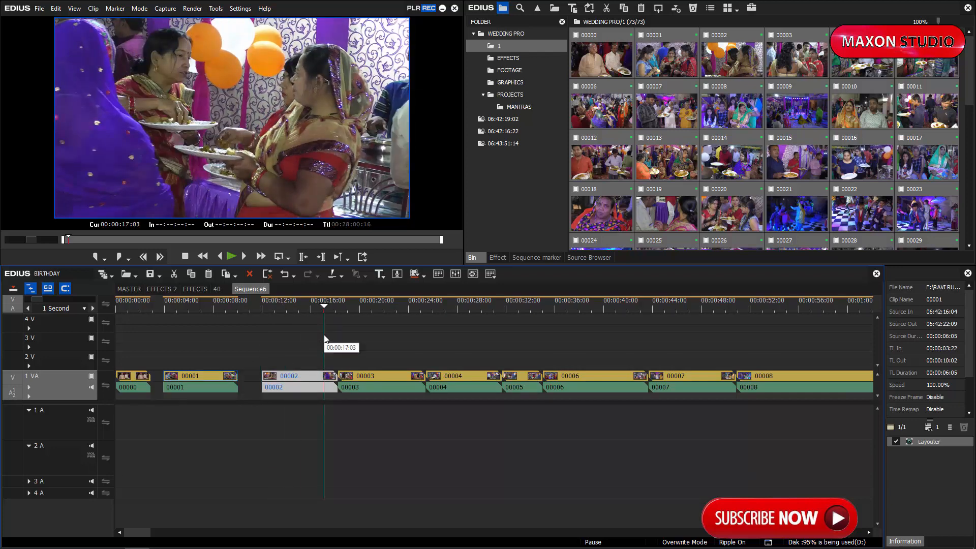
key(m)
- Trim clip 00003 to start at 00:00:19:07 and end at 00:00:23:24, leaving gaps around it
drag(324, 335, 350, 331)
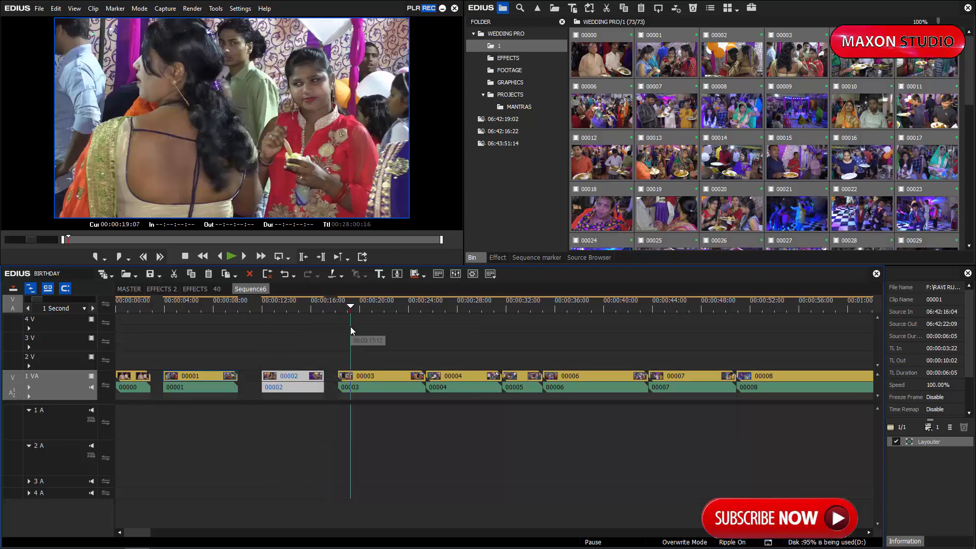
key(n)
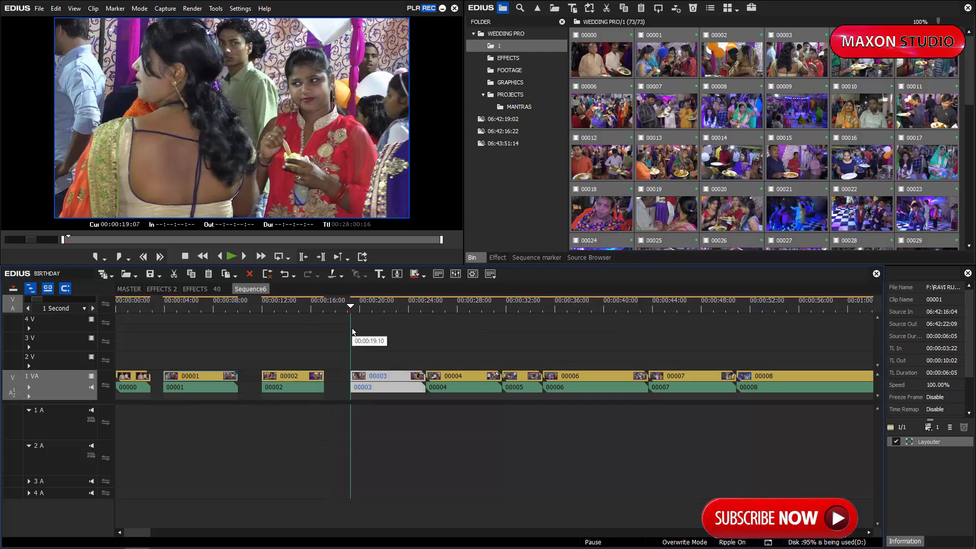
drag(364, 304, 408, 353)
key(m)
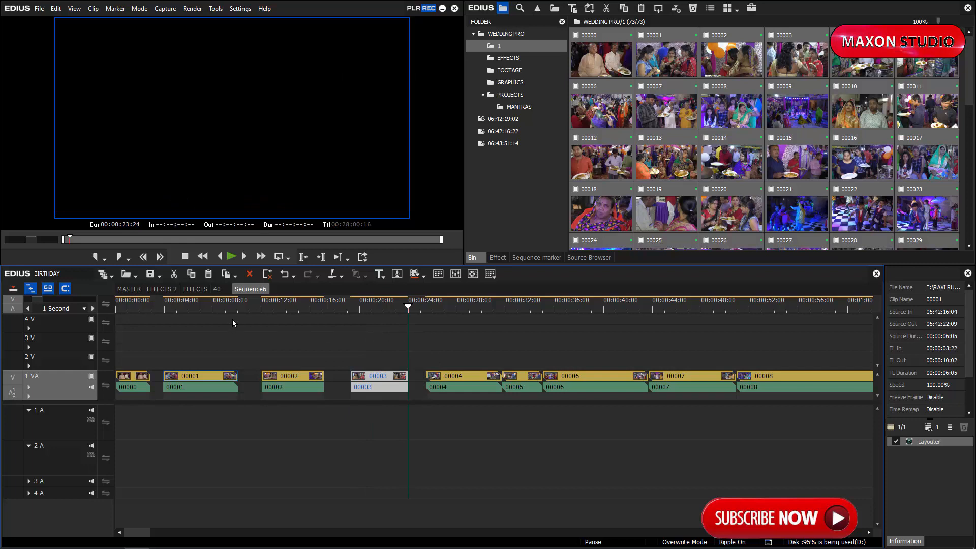
- Try removing the gaps between all clips on the 1 VA track at once, and undo it
drag(201, 306, 147, 371)
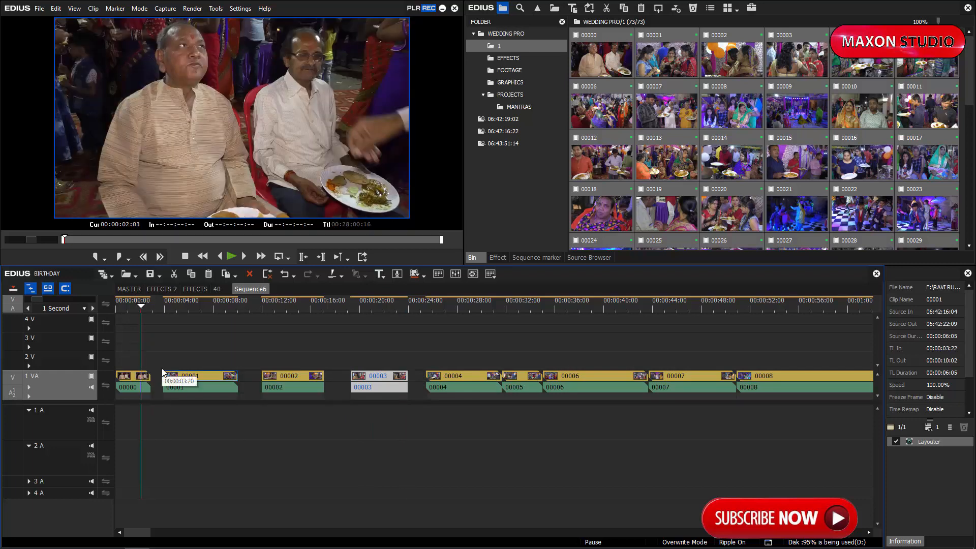
drag(157, 308, 154, 381)
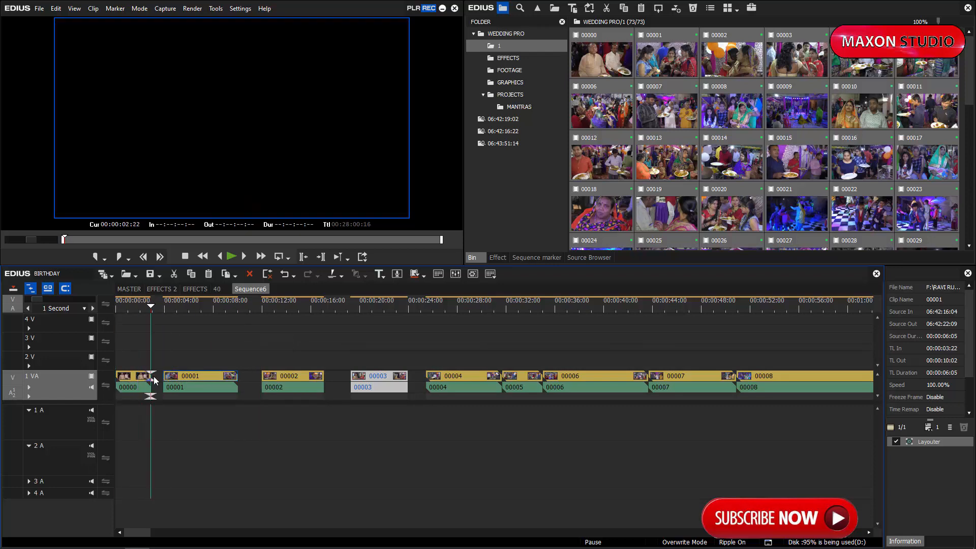
click(158, 360)
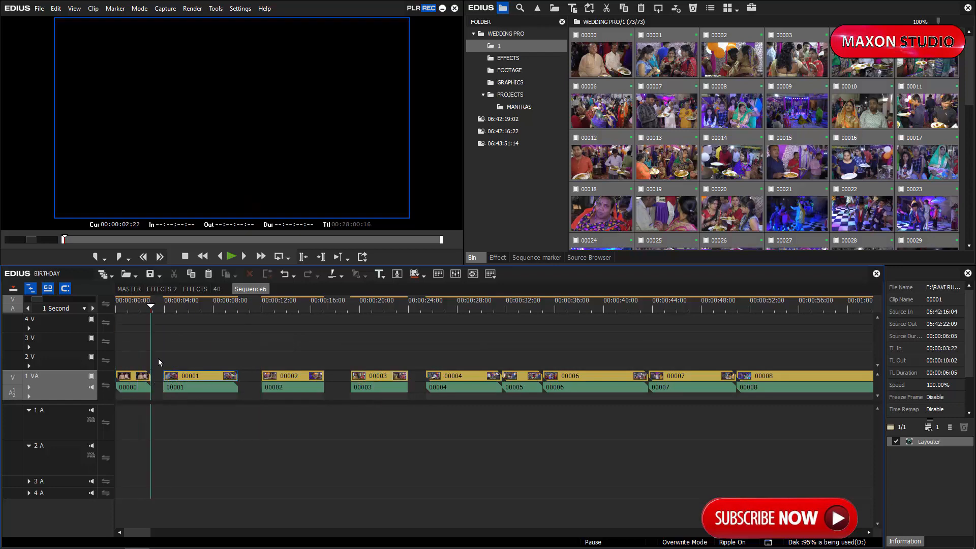
key(ctrl+a)
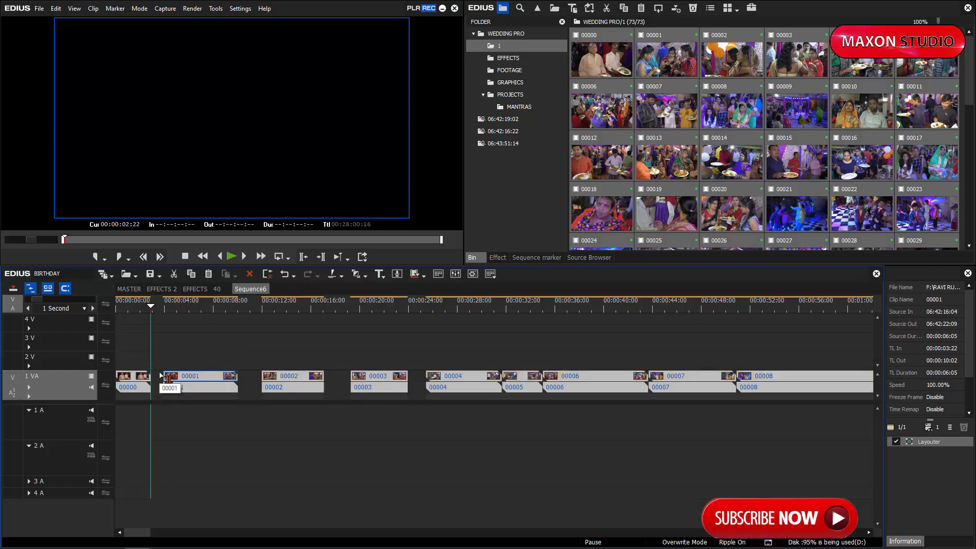
key(BackSpace)
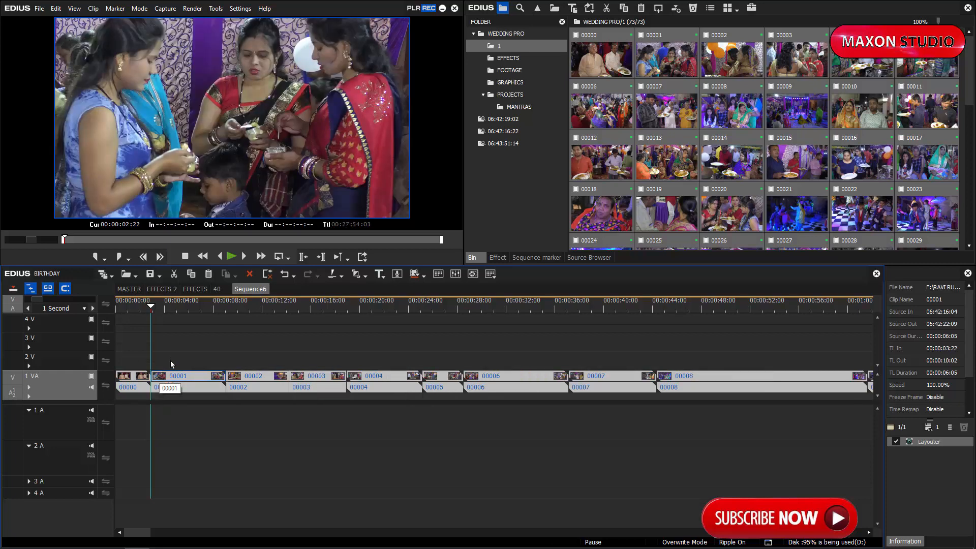
key(ctrl+z)
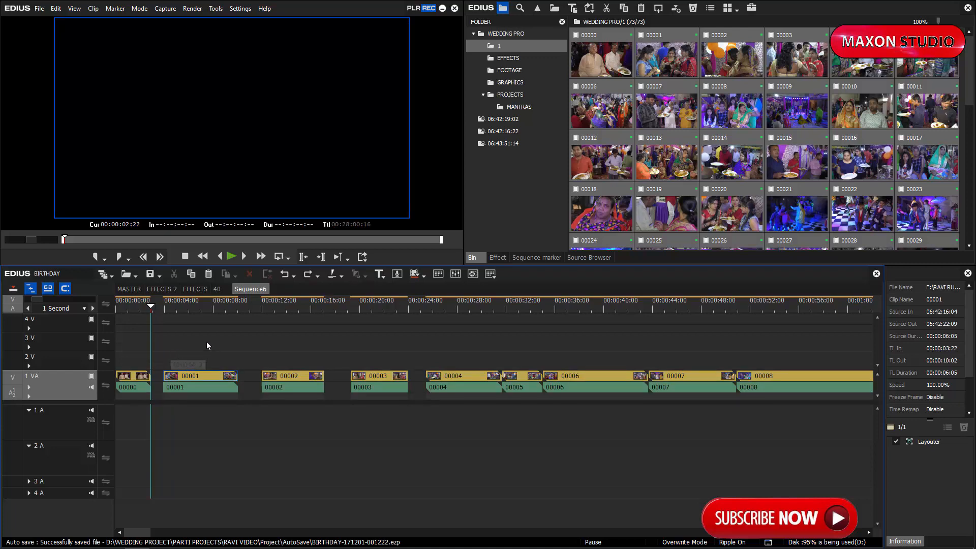
- Trim clip 00004 to start at 00:00:26:04 and end at 00:00:30:22, leaving gaps around it
drag(184, 301, 434, 366)
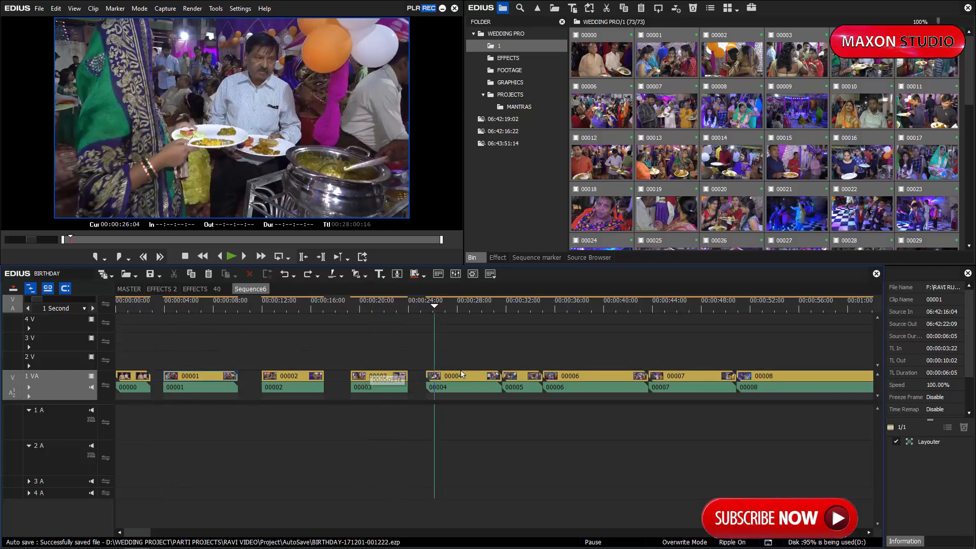
key(n)
drag(457, 308, 492, 340)
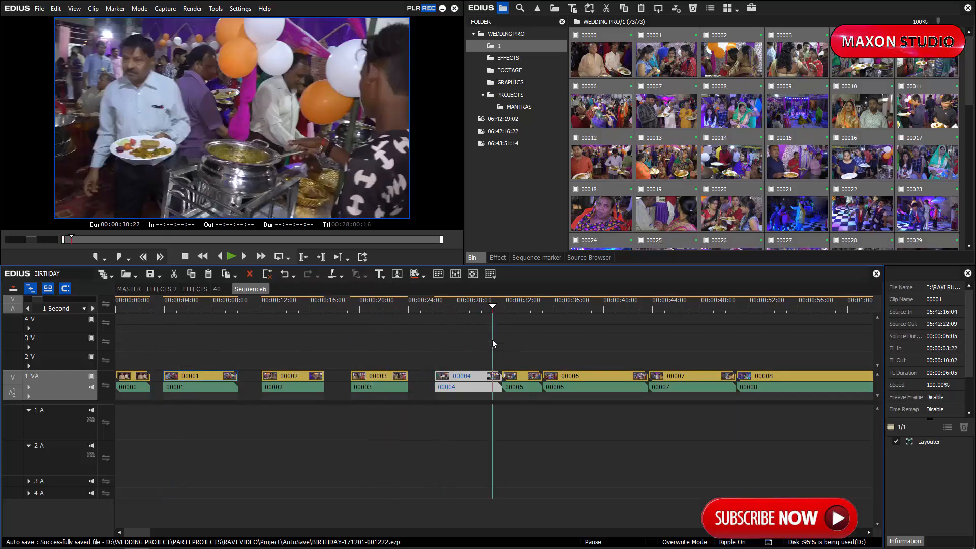
key(m)
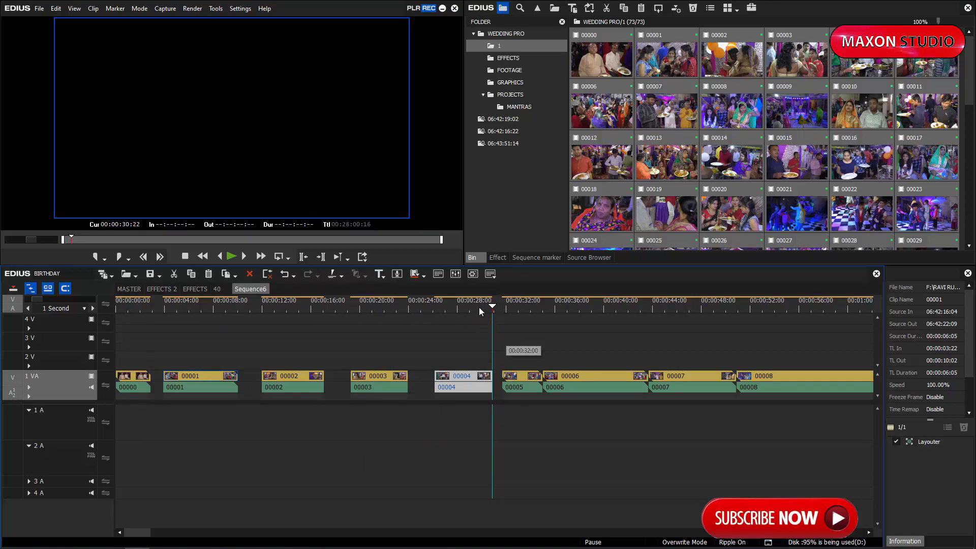
drag(473, 308, 460, 337)
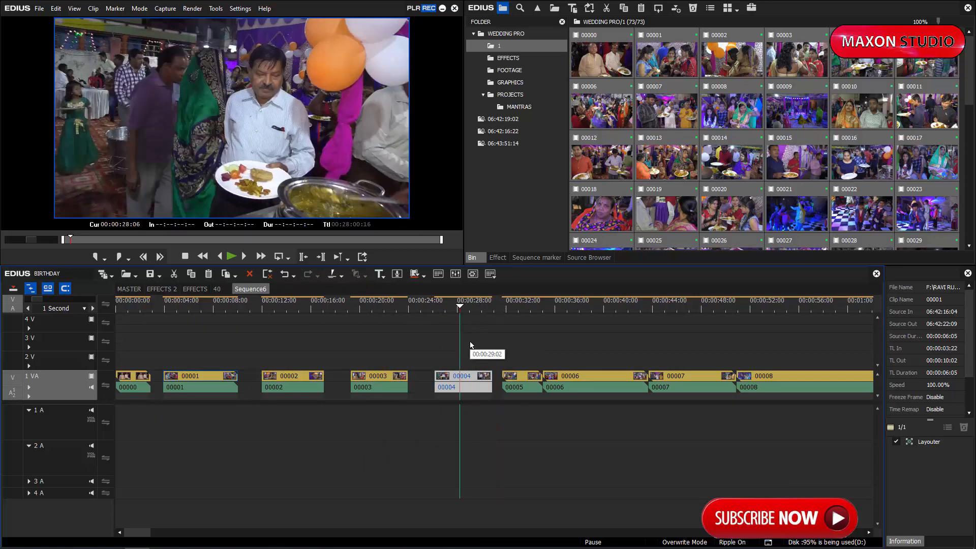
- Trim clip 00006 to start at 00:00:36:00 and end at 00:00:42:20, leaving gaps around it
click(555, 305)
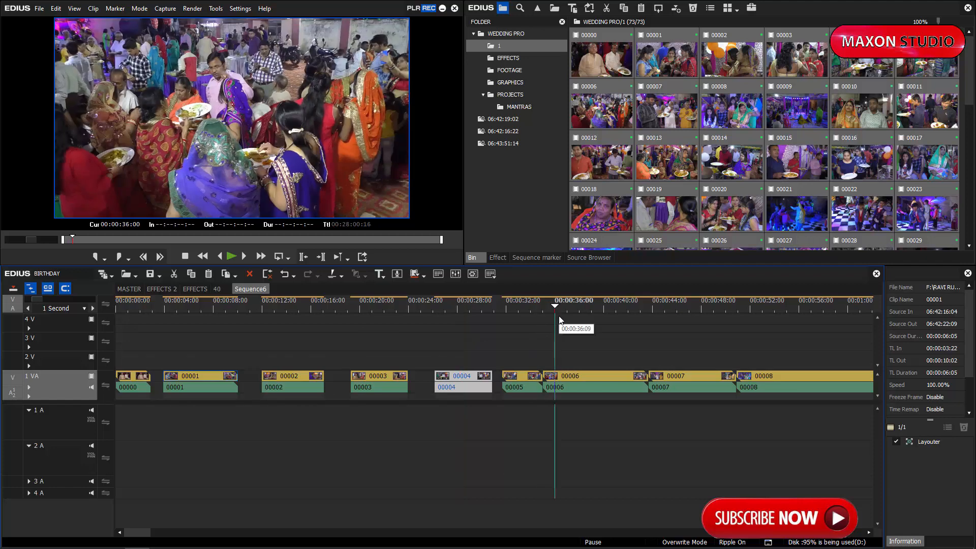
key(n)
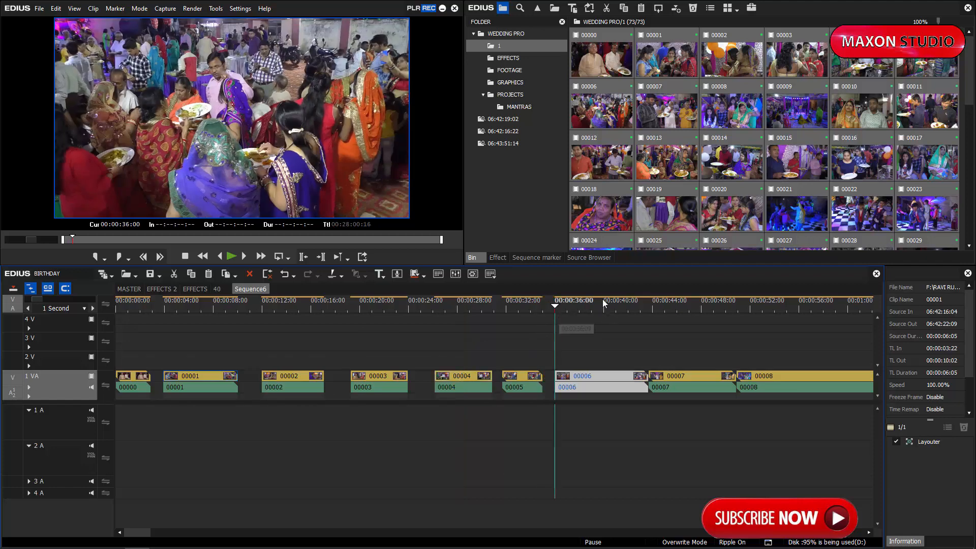
drag(603, 299, 638, 345)
key(m)
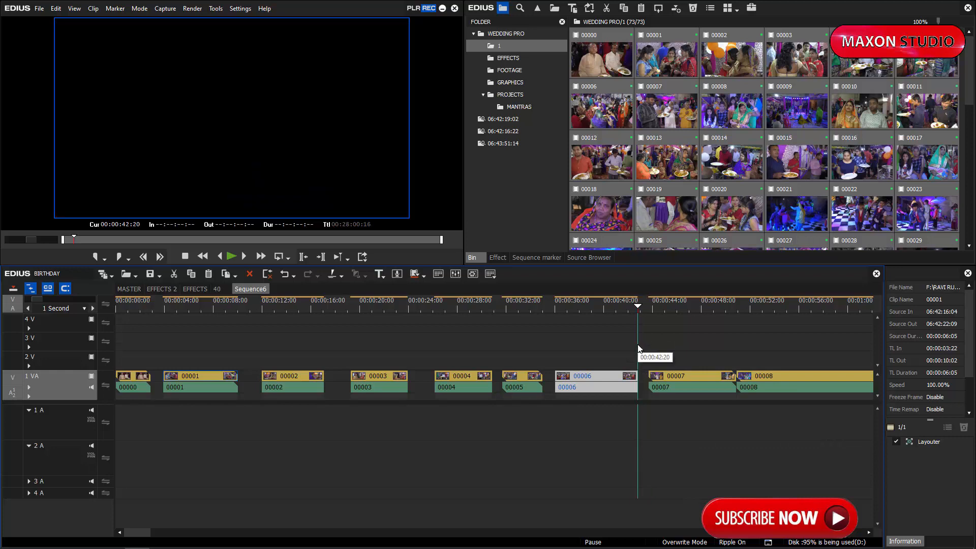
- Trim clip 00007 to start at 00:00:44:15 and end at 00:00:50:02, leaving gaps, and deselect it
click(660, 304)
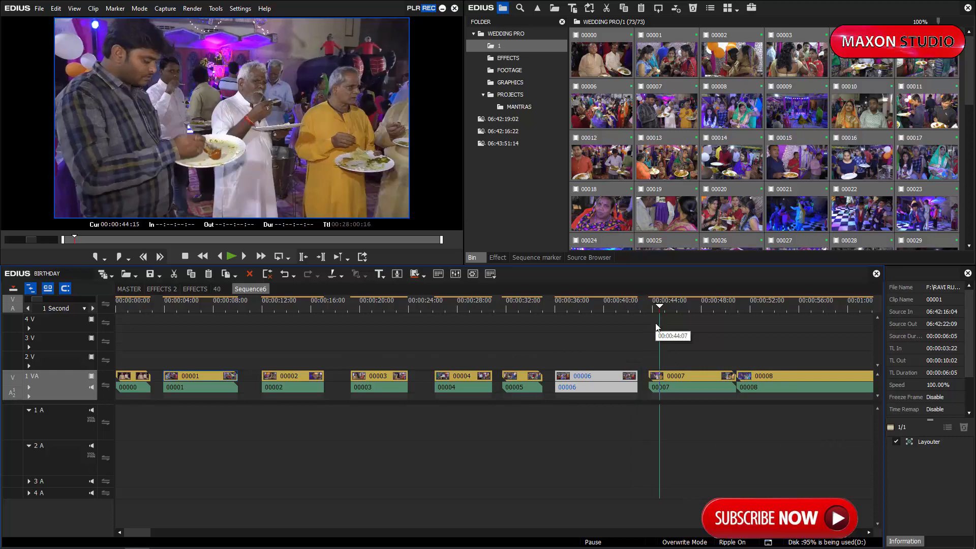
key(n)
drag(685, 303, 727, 340)
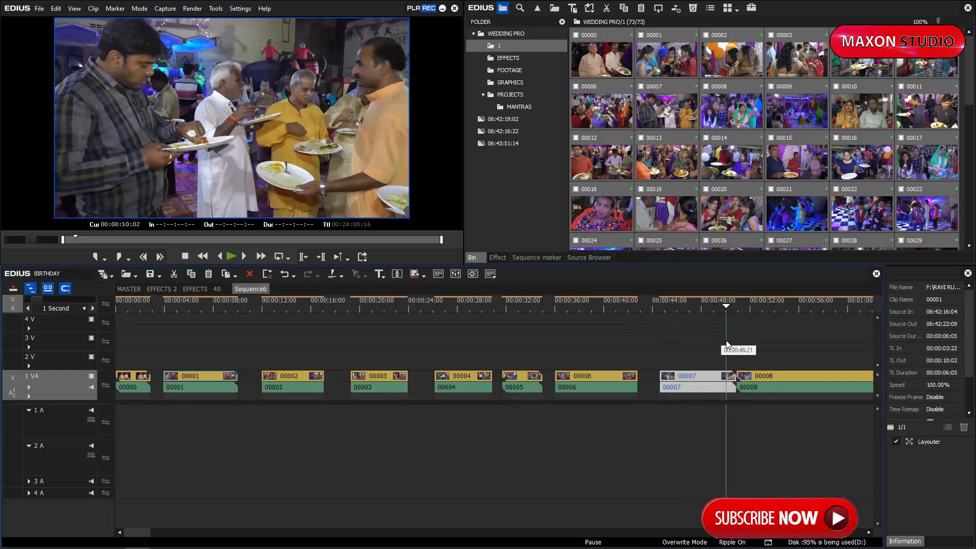
key(m)
drag(703, 307, 345, 377)
click(251, 396)
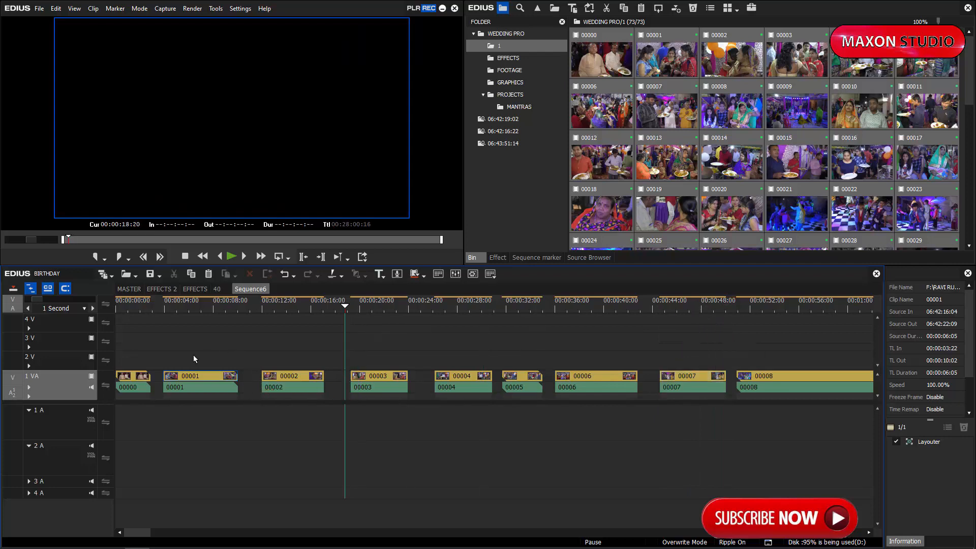
drag(140, 307, 205, 362)
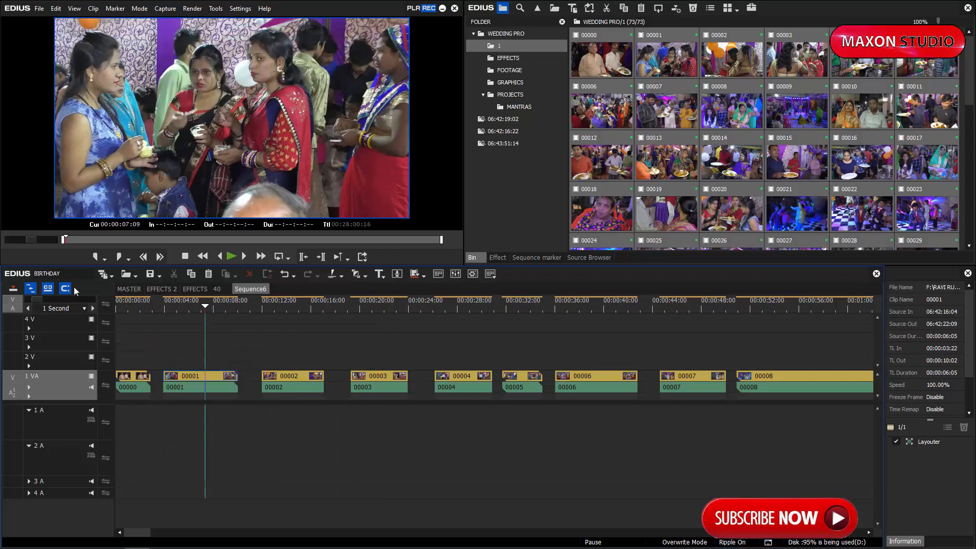
- Switch to Insert Mode and ripple-trim the start of clip 00008 at 00:00:52:10 and its end at 00:01:05:13
click(12, 292)
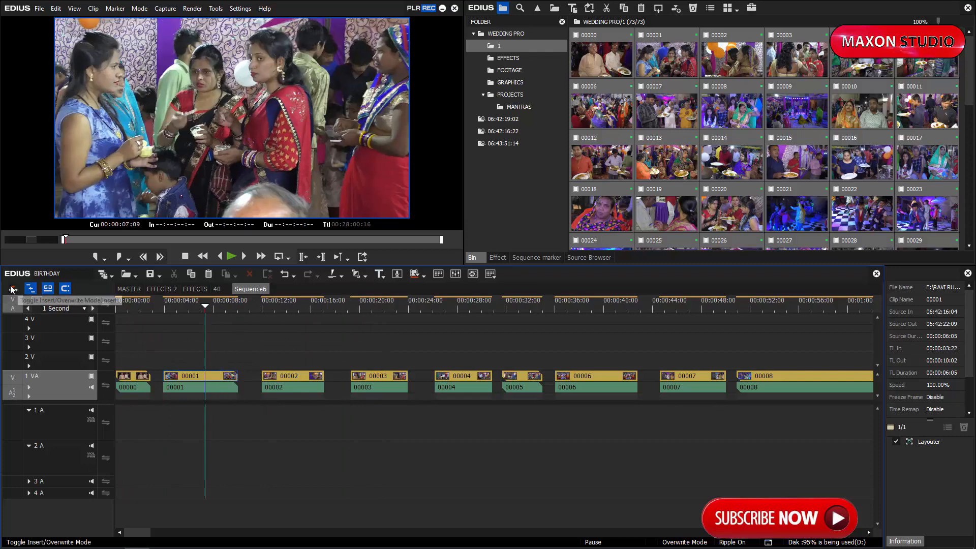
click(754, 325)
key(n)
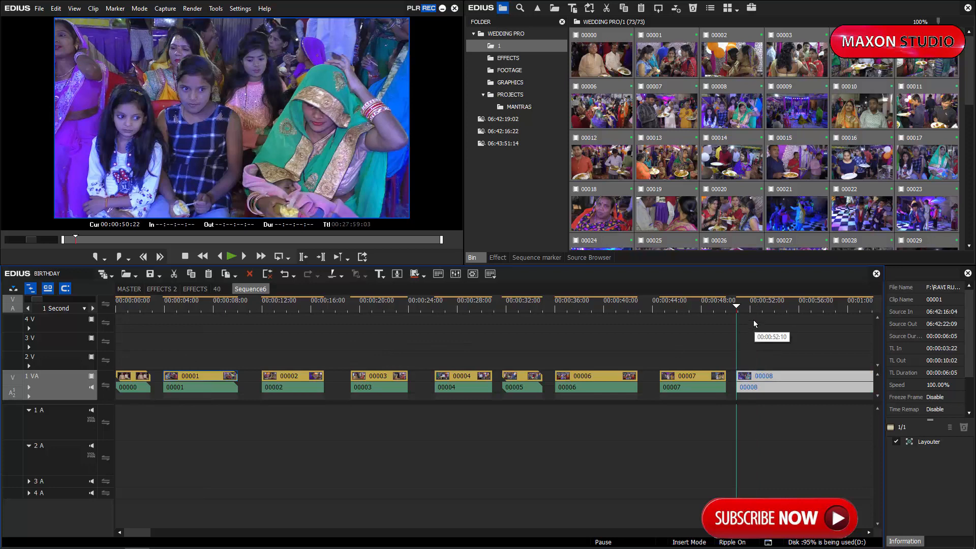
scroll(661, 351, down, 5)
click(528, 323)
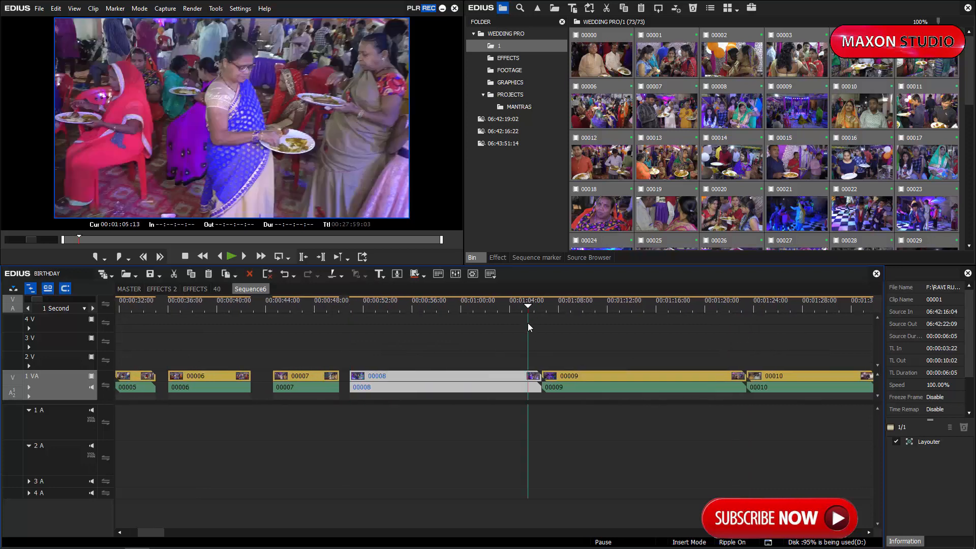
key(m)
- Ripple-trim the start of clip 00009 at 00:01:07:06 and return the playhead to the sequence start
click(548, 309)
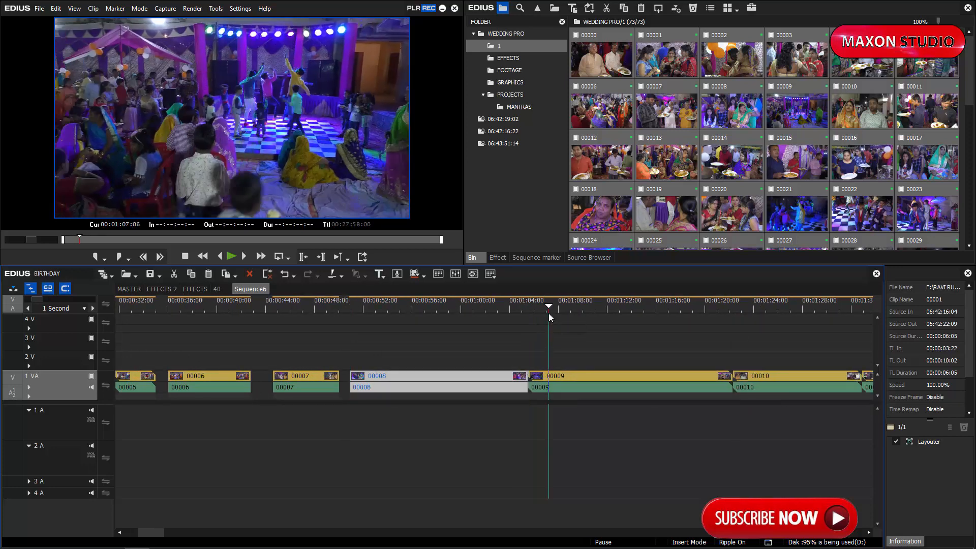
key(n)
key(Home)
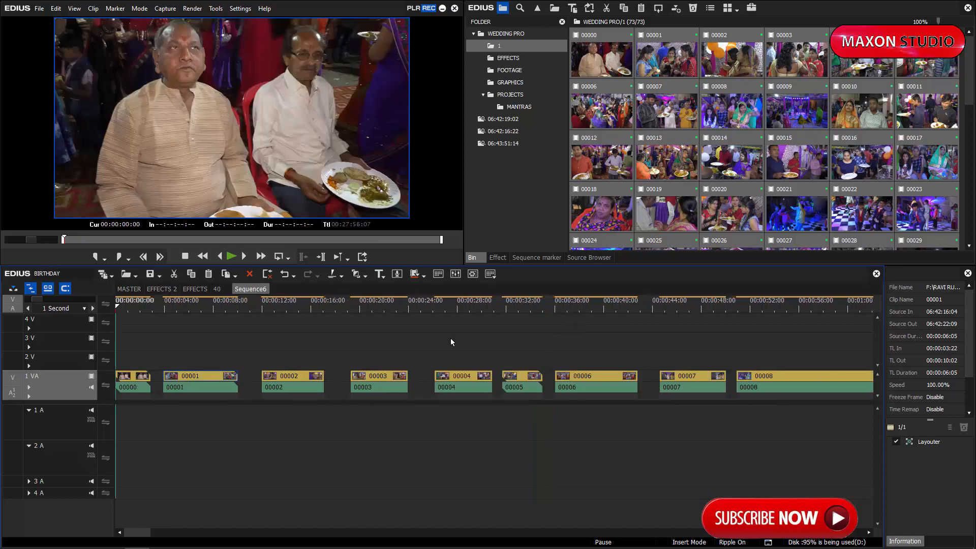
- Switch back to Overwrite Mode and trim the end of clip 00001 to 00:00:09:06
click(13, 289)
click(337, 344)
click(227, 387)
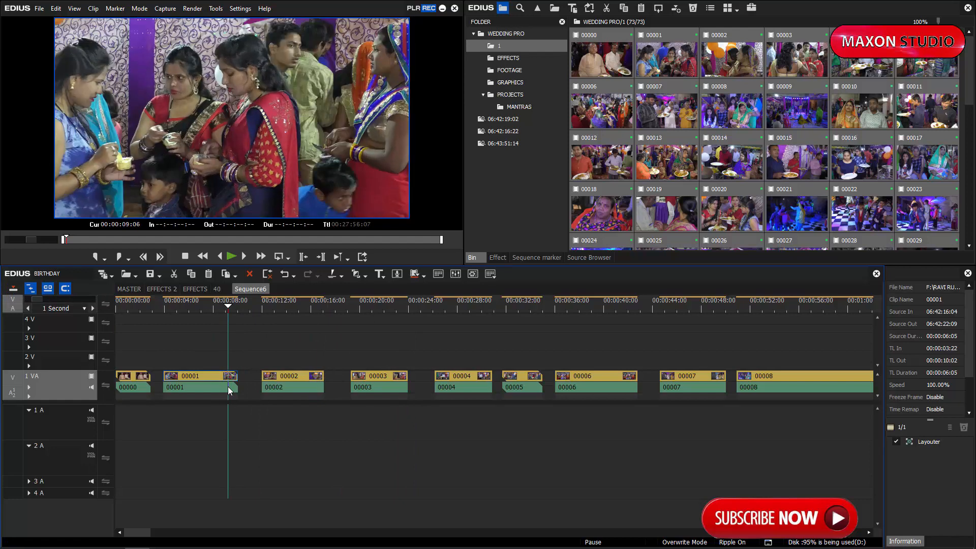
key(m)
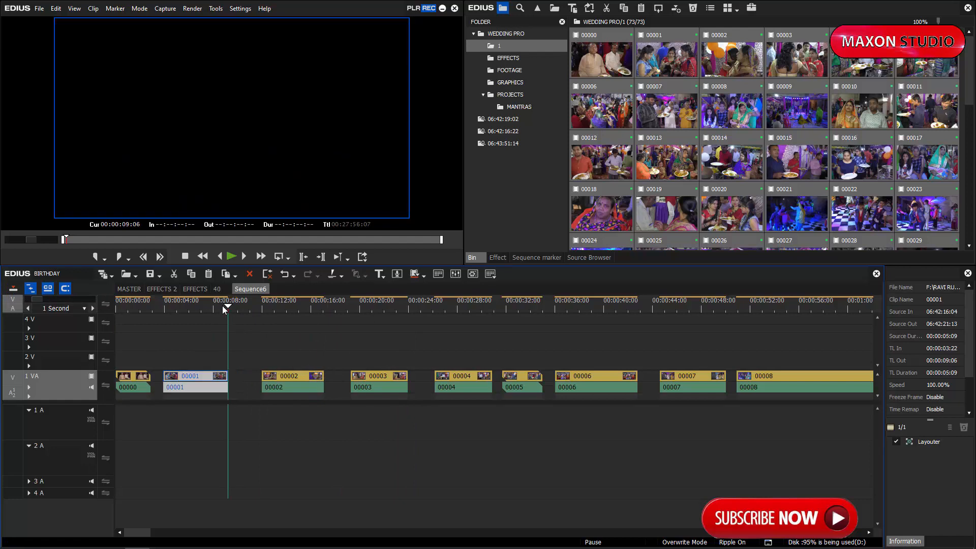
- Jump the playhead to the end of clip 00000, try closing every gap across all selected clips, and undo it
key(Home)
key(s)
key(s)
key(a)
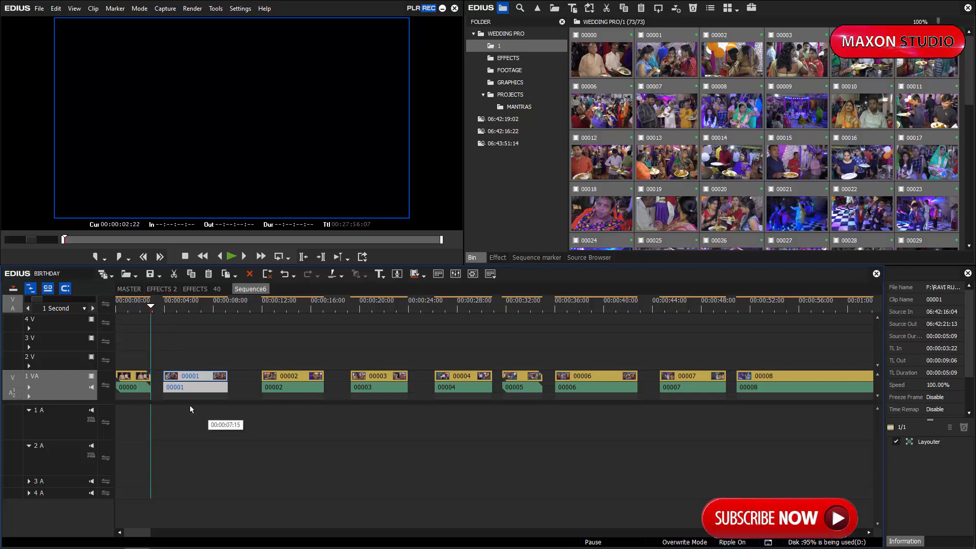
key(ctrl+a)
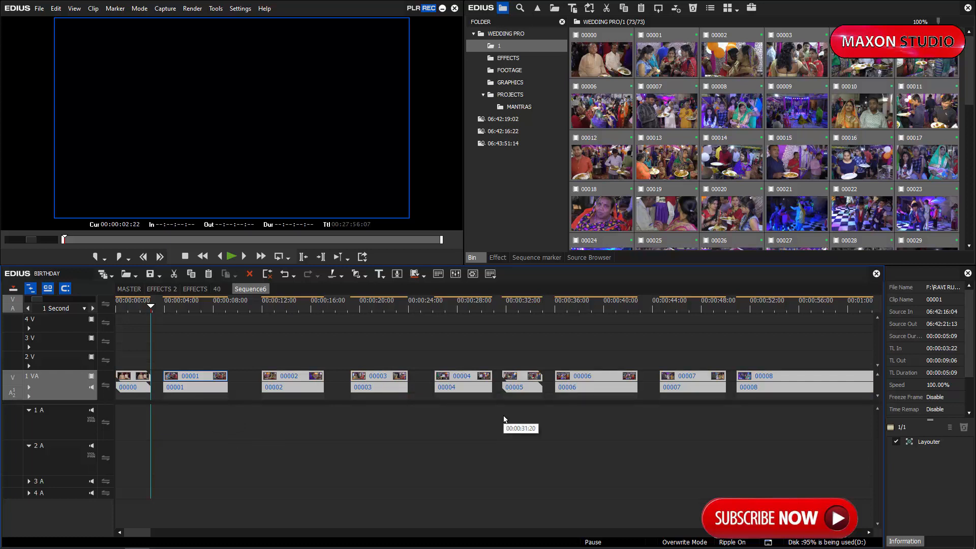
key(BackSpace)
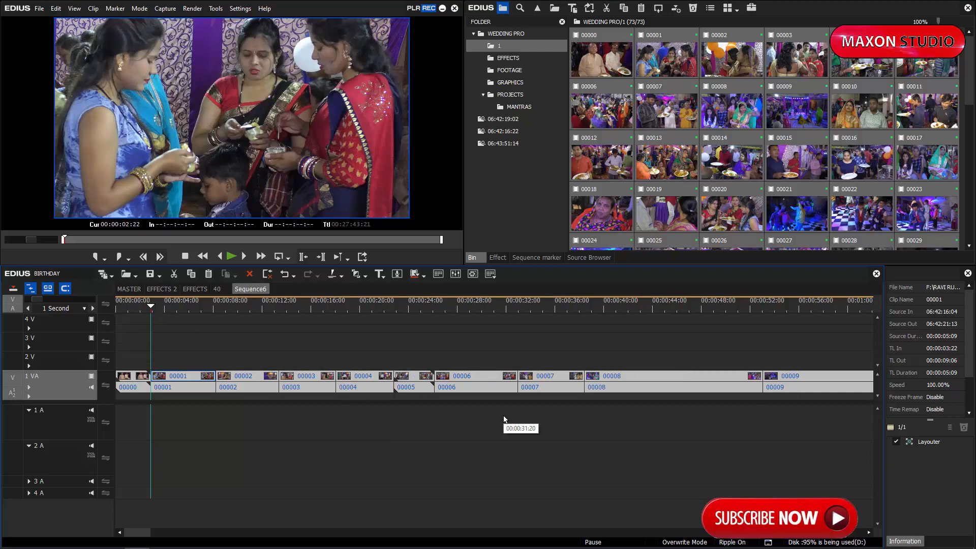
key(ctrl+z)
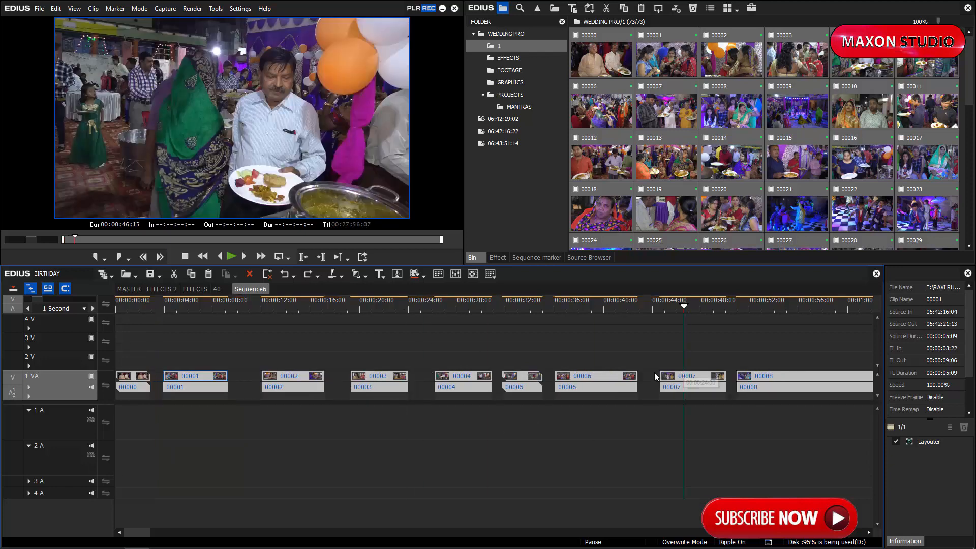
- Remove only the gap in front of clip 00004 so that it directly follows clip 00003
click(407, 401)
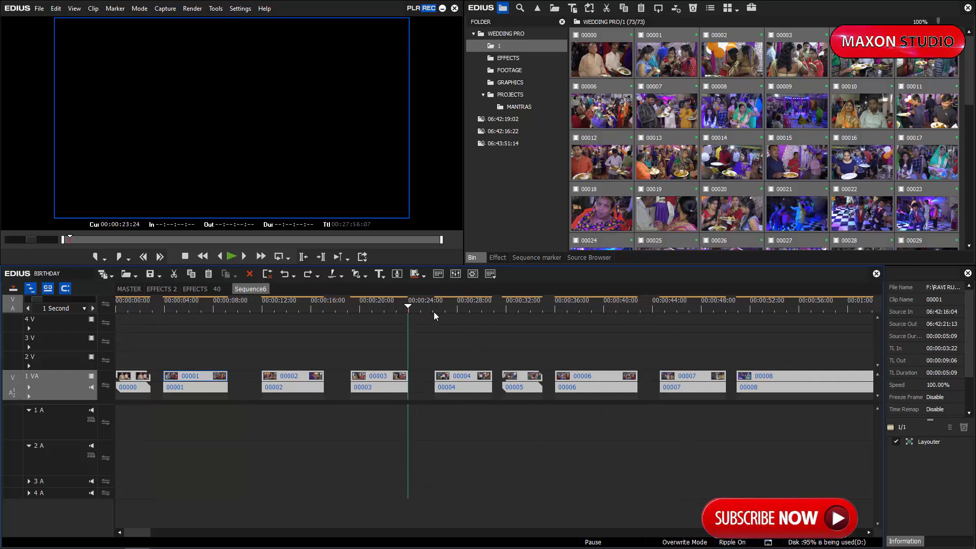
click(429, 306)
click(422, 388)
click(424, 309)
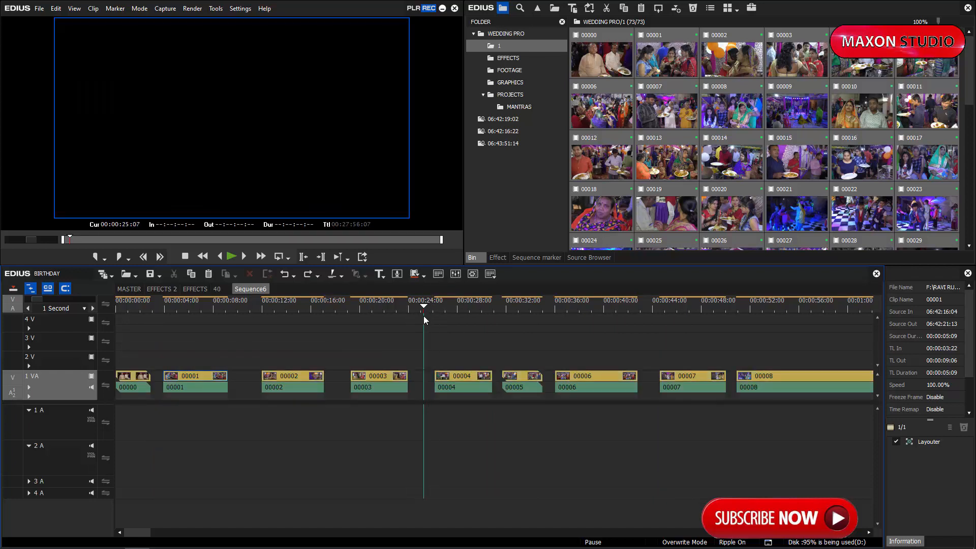
click(457, 378)
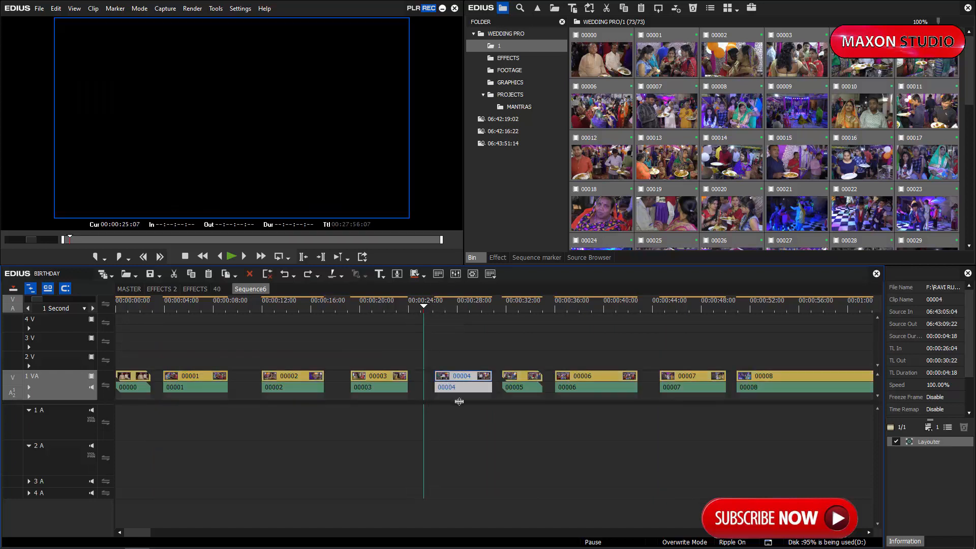
key(BackSpace)
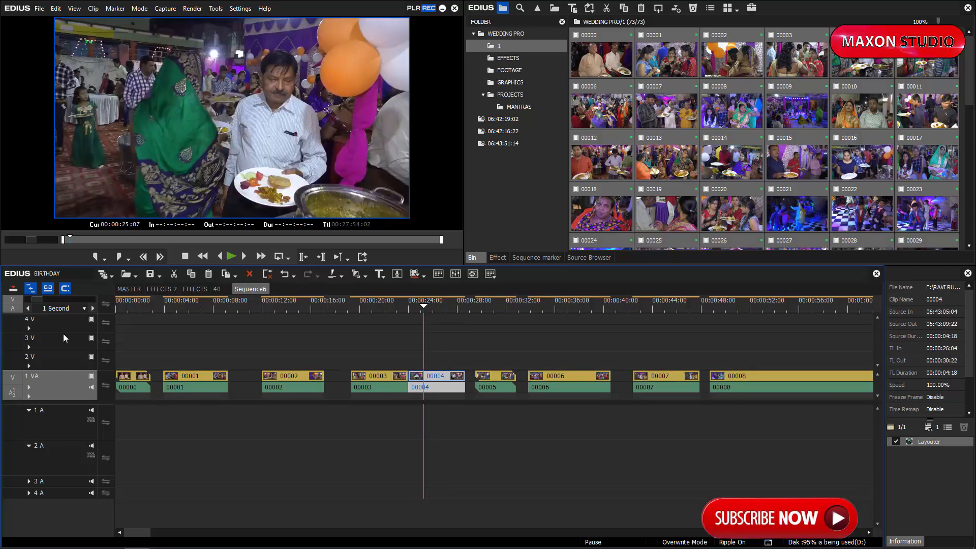
- Switch to Insert Mode and remove the gaps between all clips in the sequence
click(13, 288)
key(alt+shift)
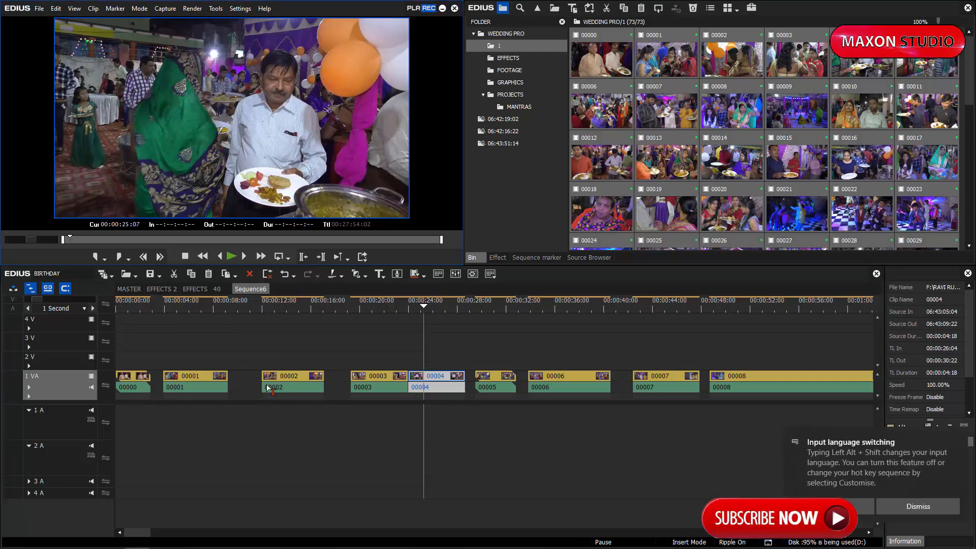
key(ctrl+a)
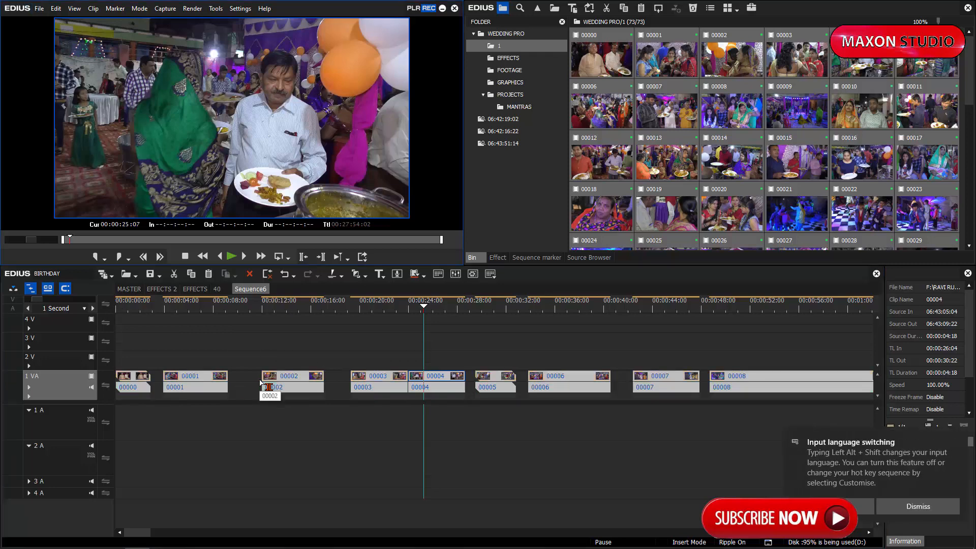
key(BackSpace)
drag(448, 308, 630, 354)
scroll(629, 358, down, 5)
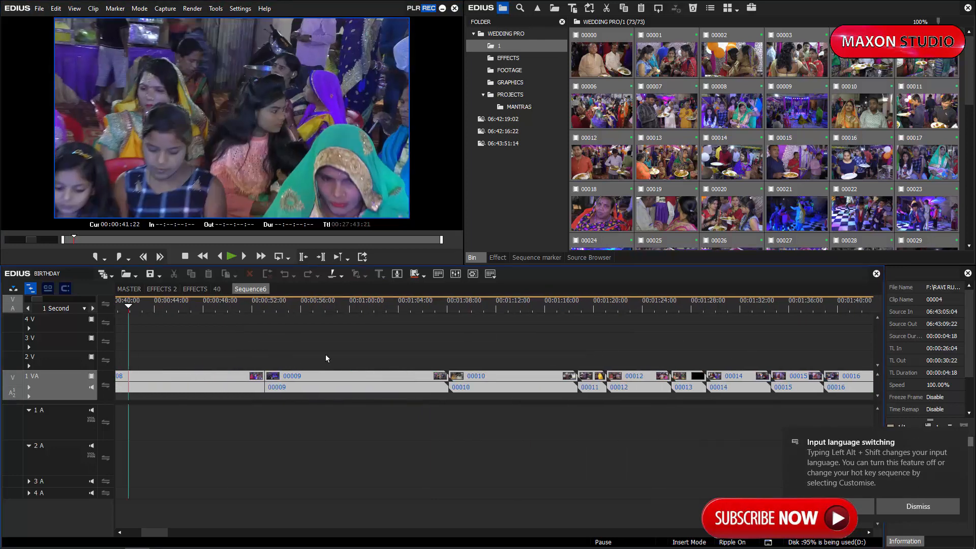
- In Insert Mode, ripple-trim a little over a second off the start of clip 00010 and trim the end of clip 00009 to 00:01:07:00
click(466, 304)
key(alt+shift+n)
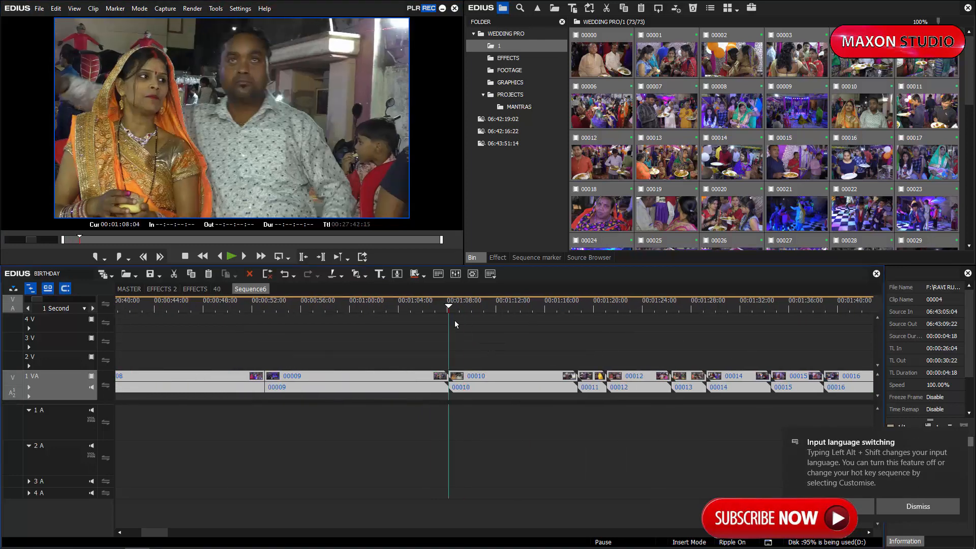
click(435, 306)
key(alt+shift+m)
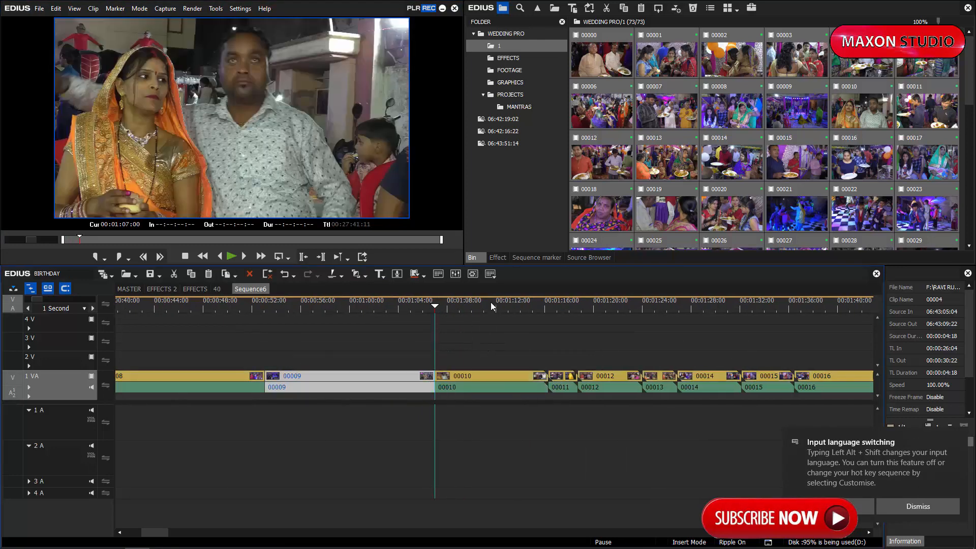
- Ripple-trim about one second off the end of clip 00010 and return the playhead to the start of the sequence
click(537, 306)
key(alt+shift+m)
drag(555, 310, 465, 383)
key(Home)
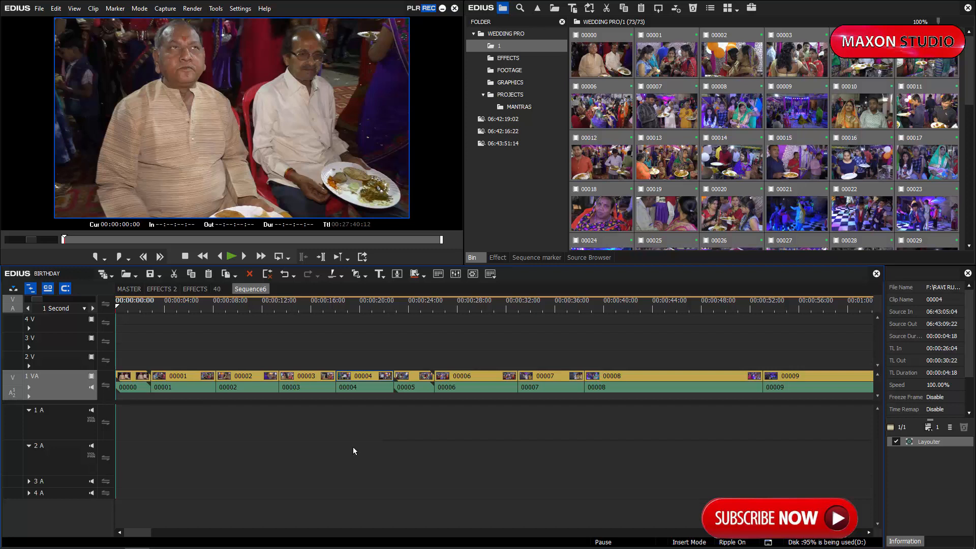
- Add the Circle, Block and Box transitions in order at the three cuts between clips 00000 and 00003
click(501, 257)
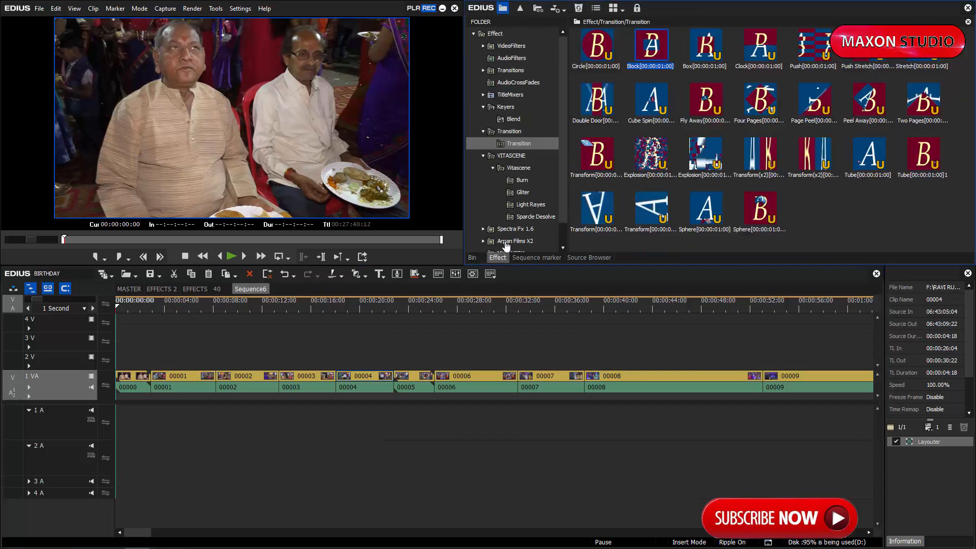
drag(597, 47, 151, 376)
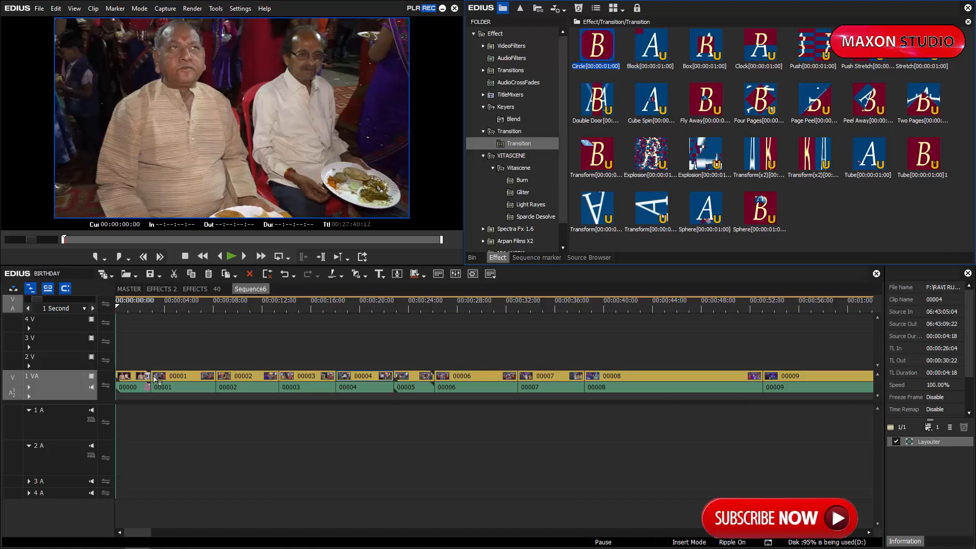
drag(651, 49, 222, 379)
drag(706, 49, 281, 377)
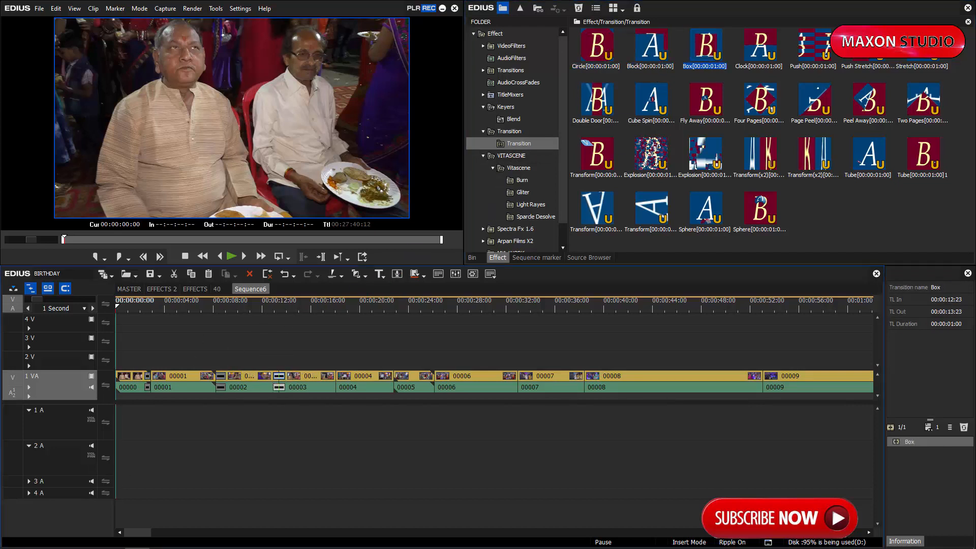
- Add the Clock, Push, Push Stretch, Stretch and Four Pages transitions in order at the cuts from clip 00003 to clip 00008
drag(761, 51, 338, 378)
drag(814, 49, 397, 379)
drag(842, 62, 432, 380)
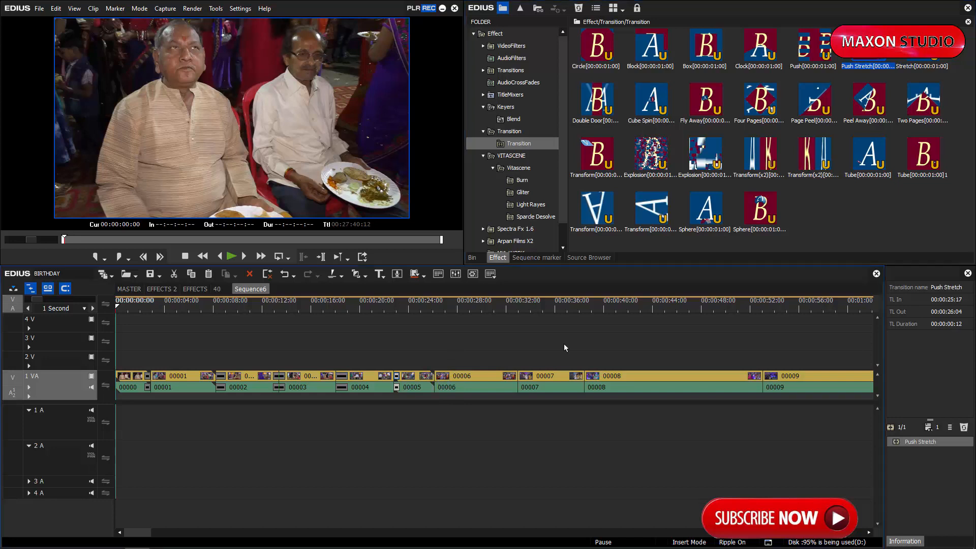
drag(910, 57, 511, 386)
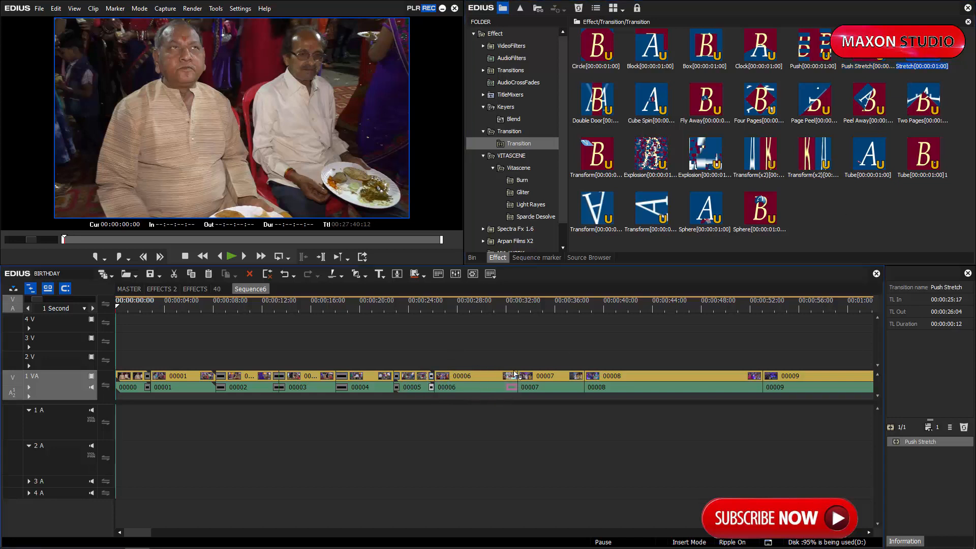
drag(761, 104, 176, 414)
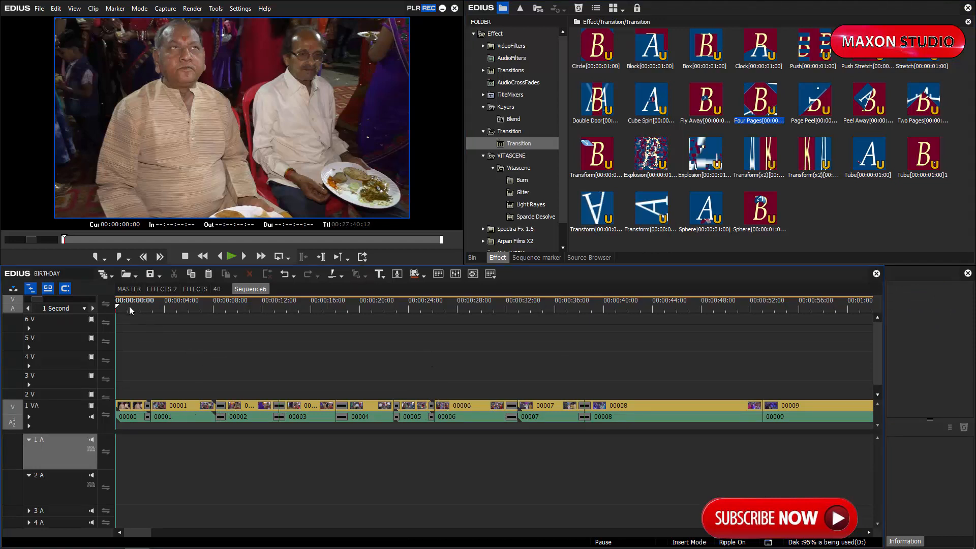
- Select clips 00000 through 00008 on the 1 VA track and delete all the transitions between them at once
drag(130, 307, 140, 307)
click(55, 424)
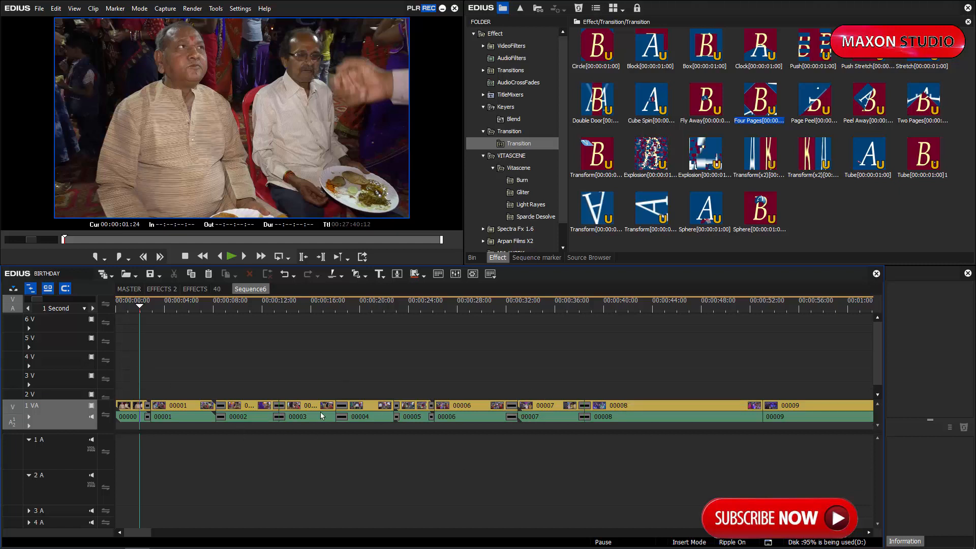
click(586, 406)
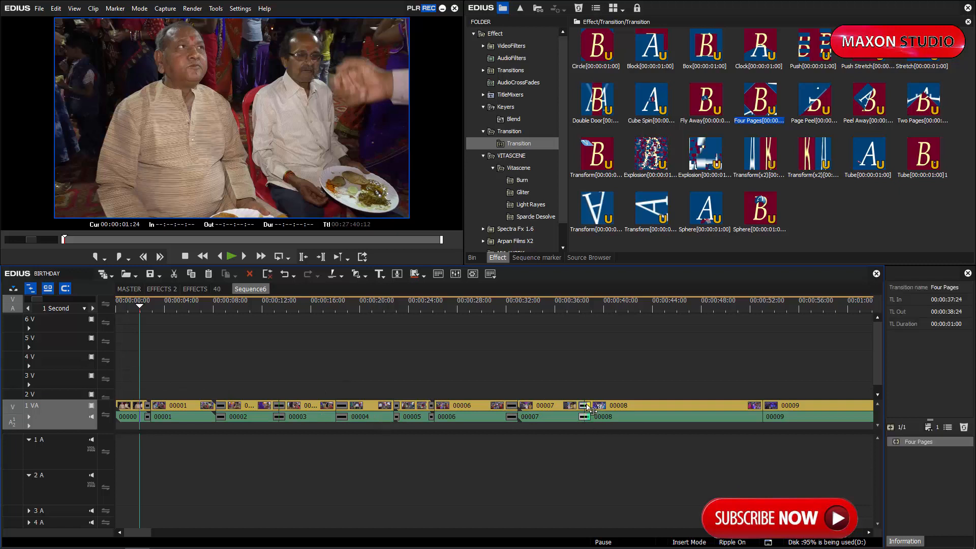
click(512, 405)
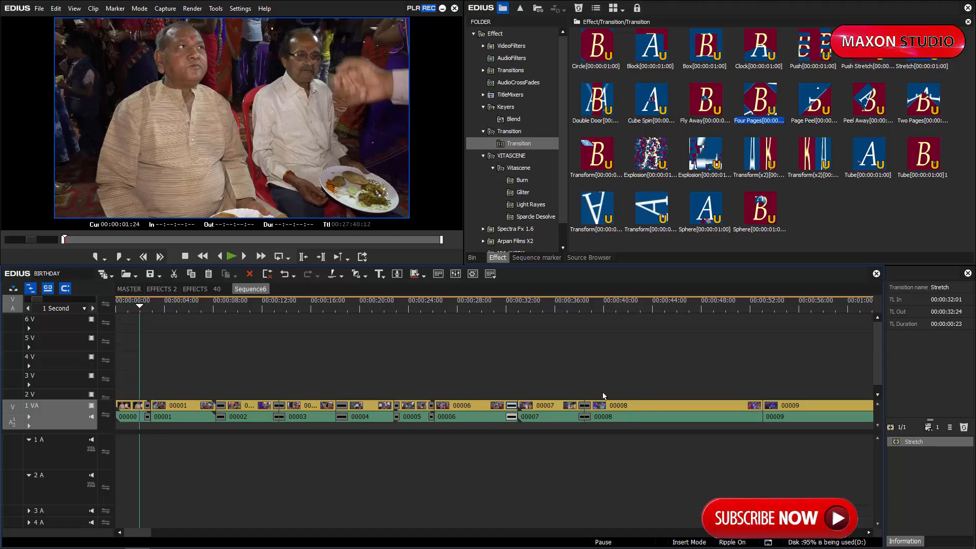
drag(616, 362, 143, 416)
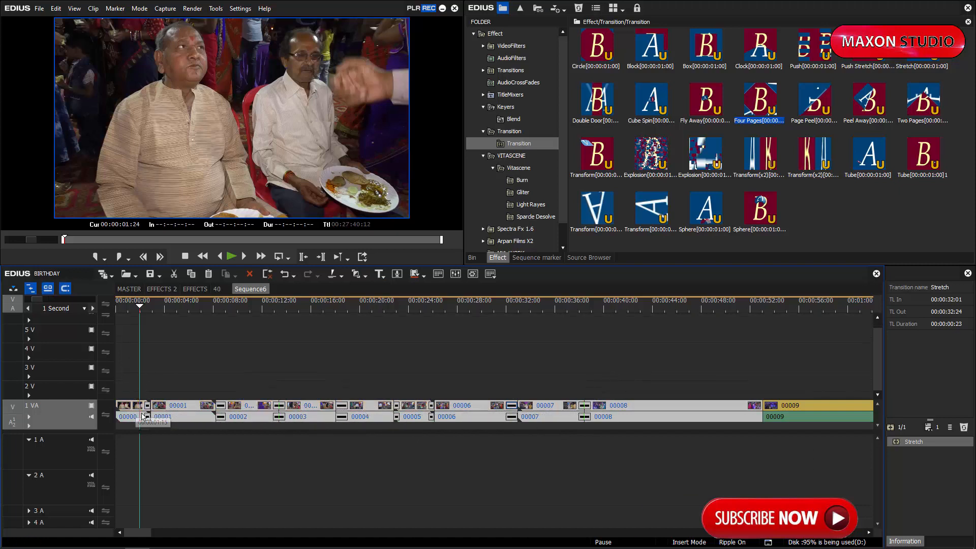
key(alt+t)
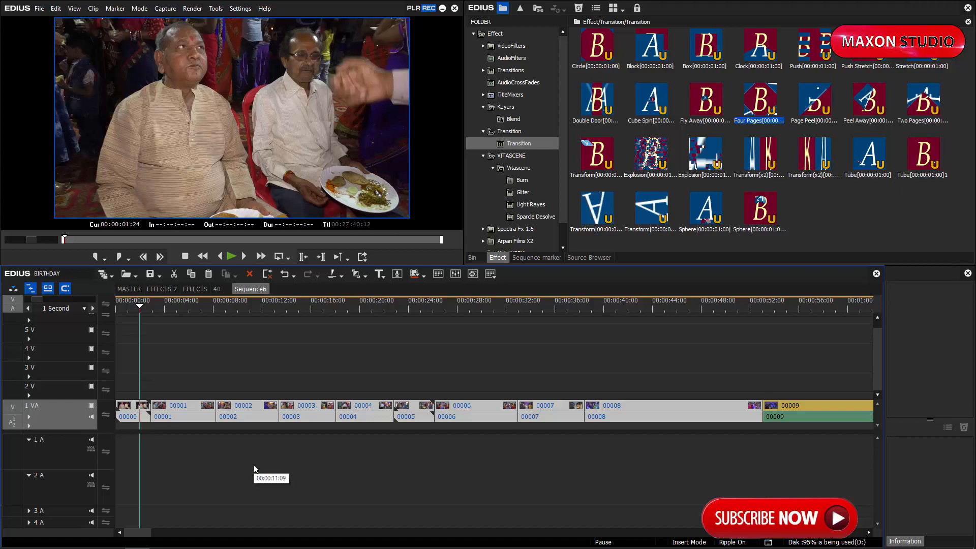
click(296, 447)
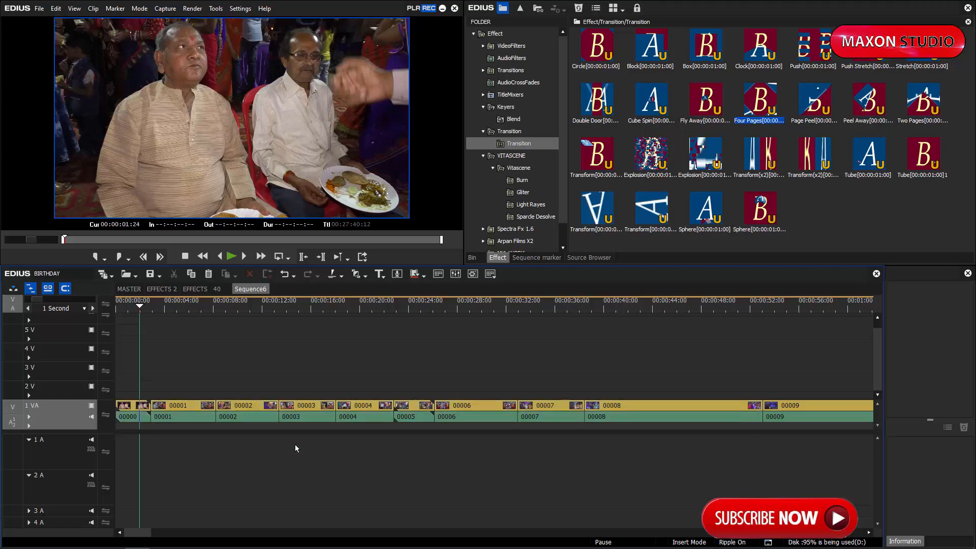
- Show the saved presets in the root Effect folder and apply the first Color Balance filter to clip 00000
key(ctrl+a)
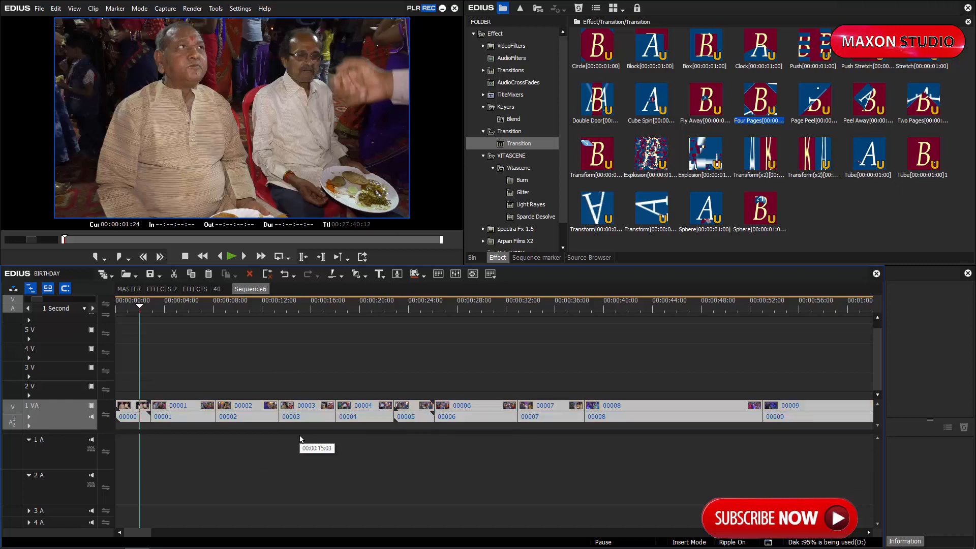
click(506, 34)
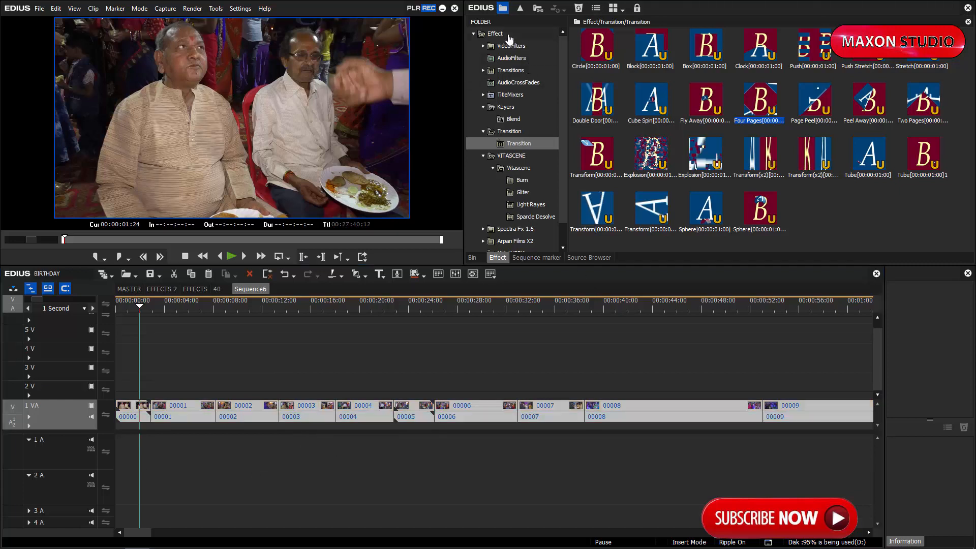
click(236, 320)
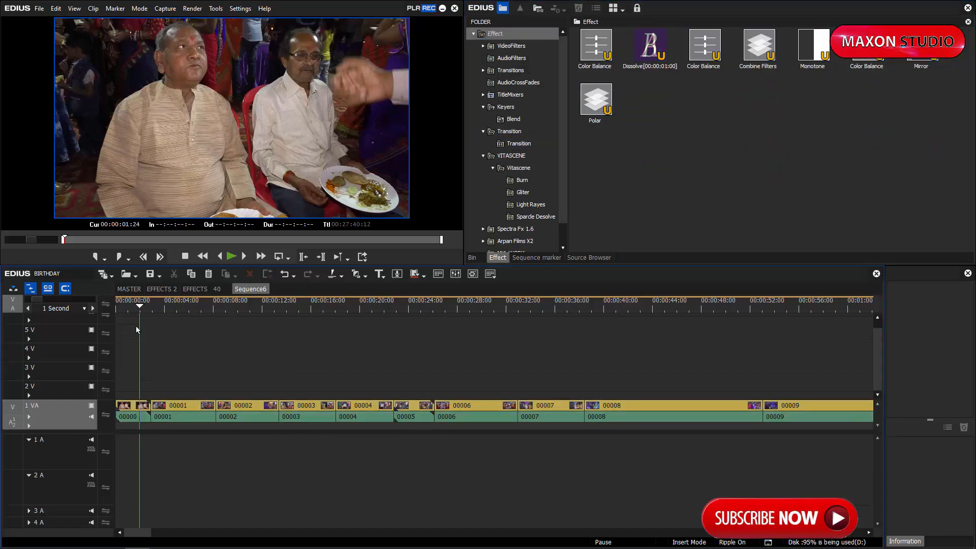
click(129, 307)
drag(588, 49, 133, 409)
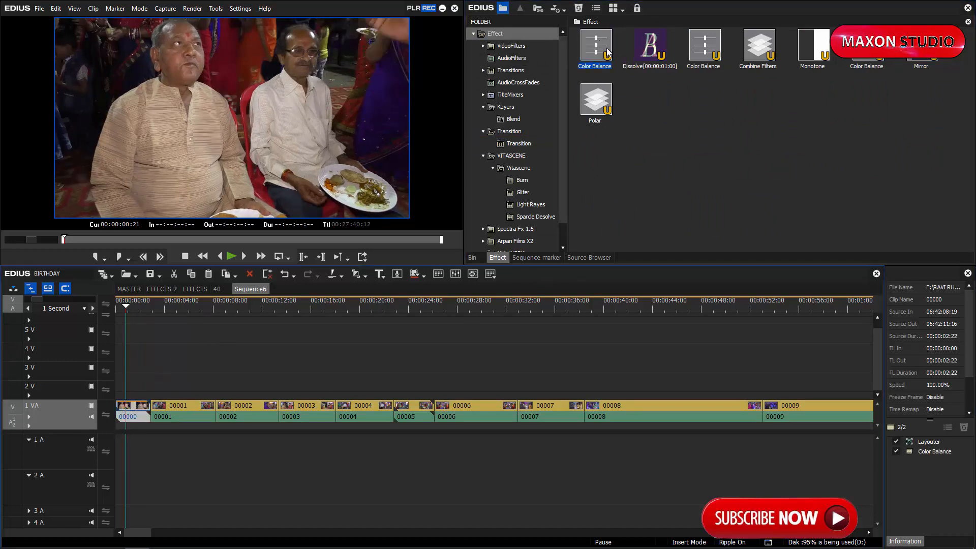
- Set clip 00000's Color Balance filter to Chroma 10, Bright 17, Contrast 6 and Yellow-Blue about -27
double_click(935, 451)
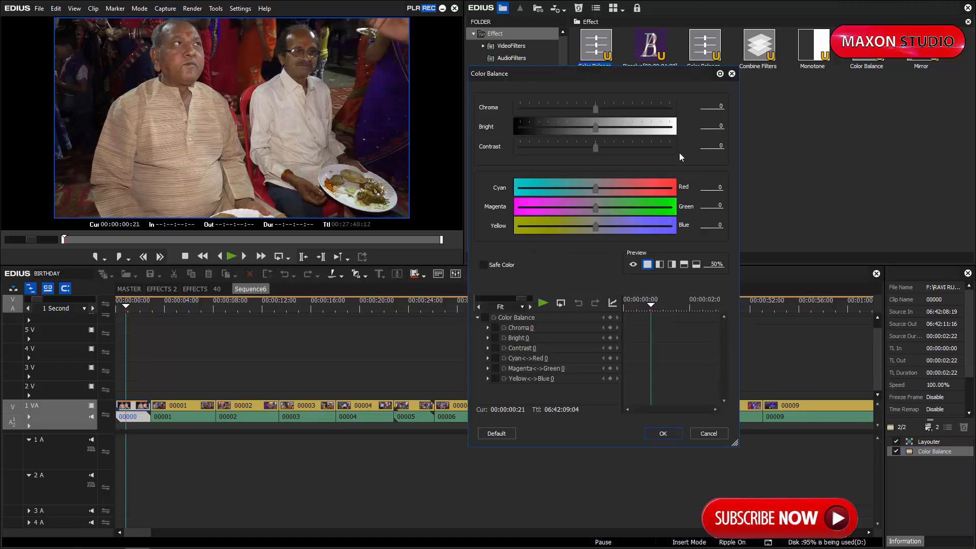
drag(596, 149, 601, 108)
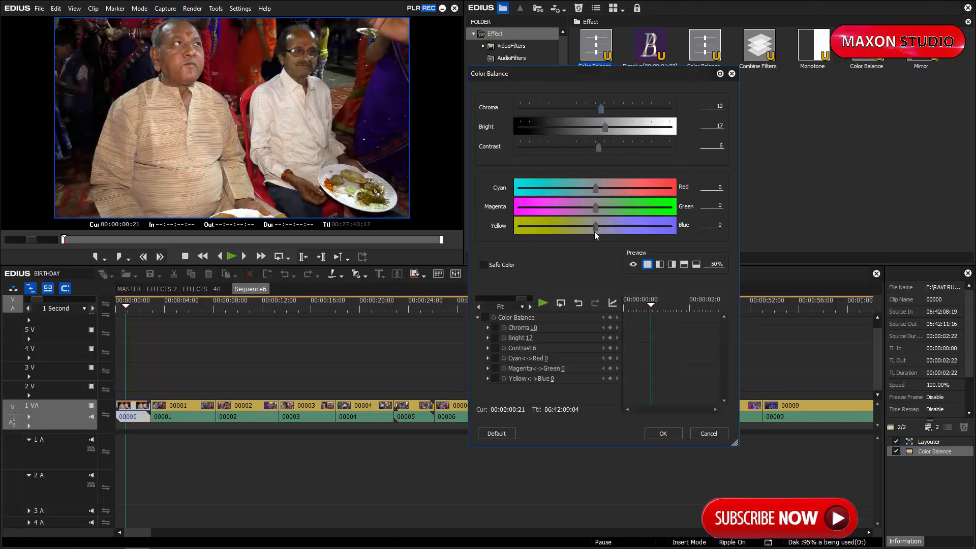
drag(592, 231, 583, 230)
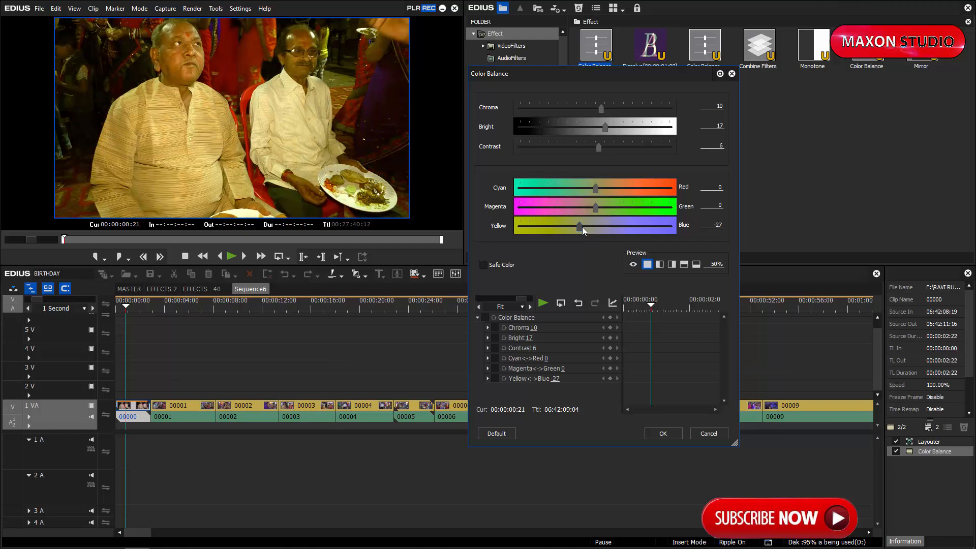
click(663, 433)
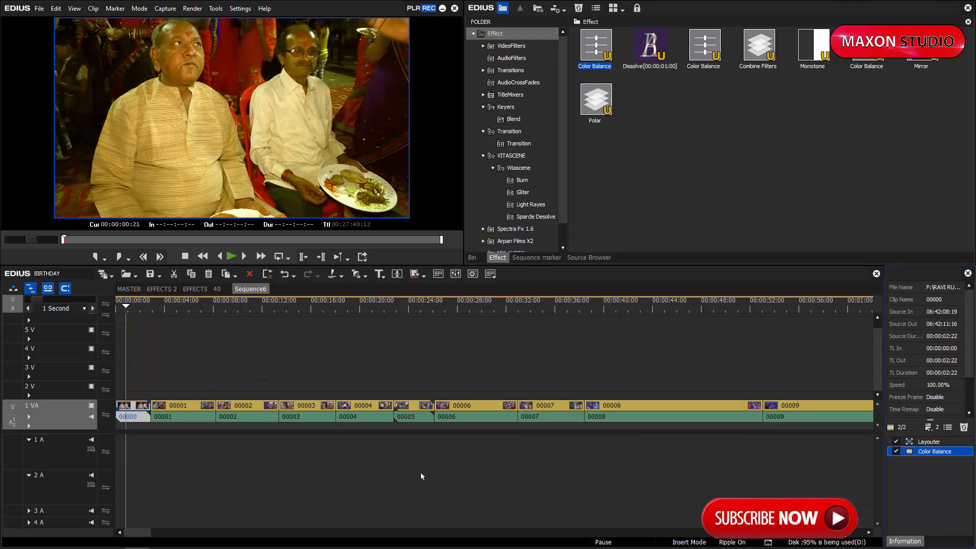
- Select all clips in the sequence and copy clip 00000's Color Balance filter onto them
key(ctrl+a)
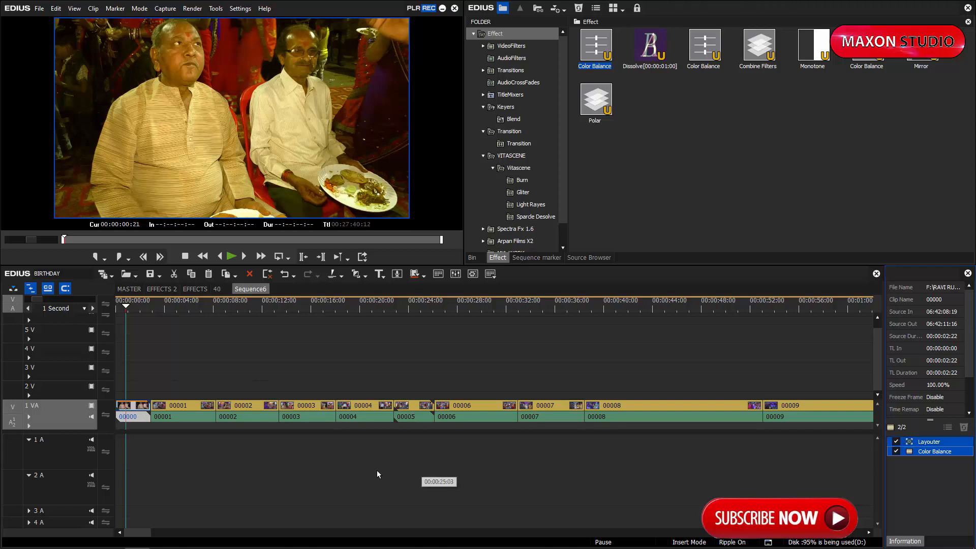
click(325, 456)
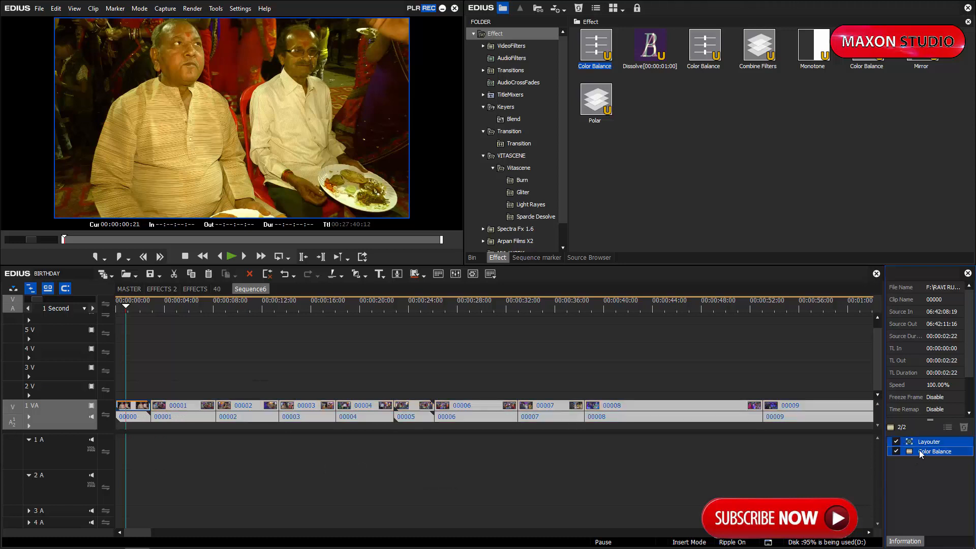
click(919, 480)
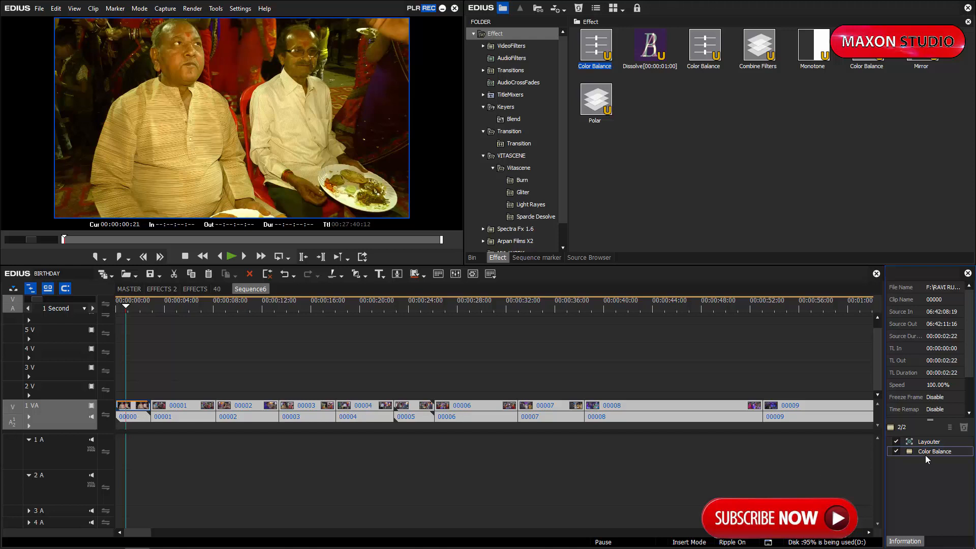
drag(927, 452, 205, 412)
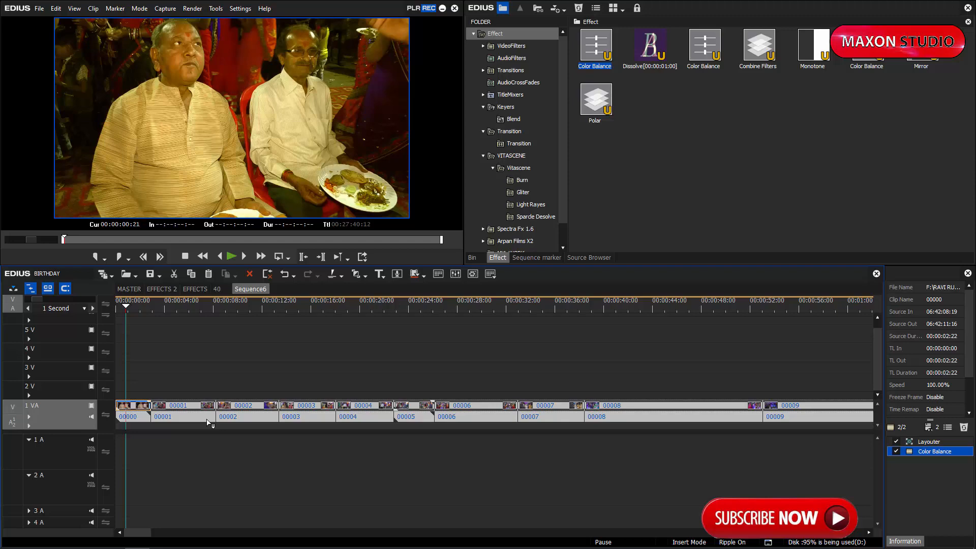
click(964, 427)
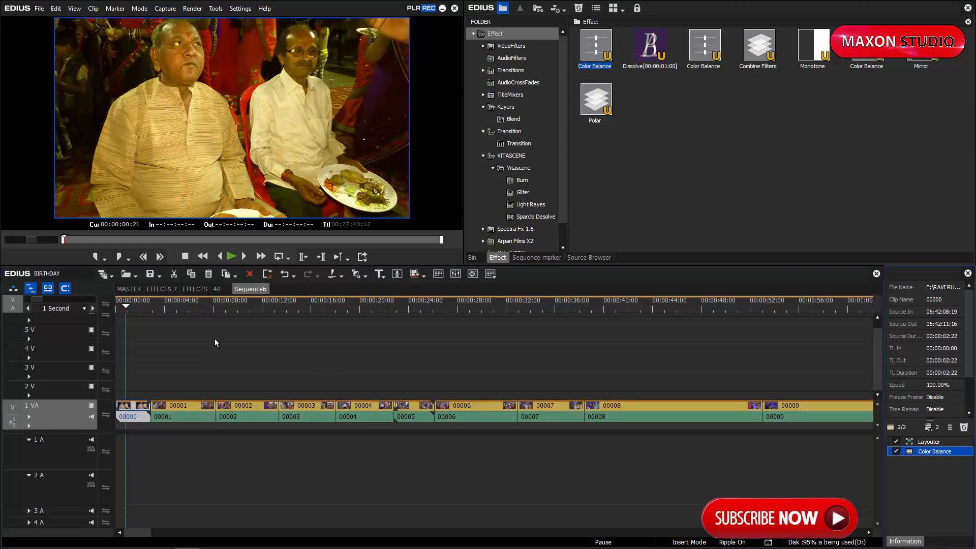
- Scrub through the sequence to examine the color correction on the clips, as far as the start of clip 00039
drag(198, 308, 465, 344)
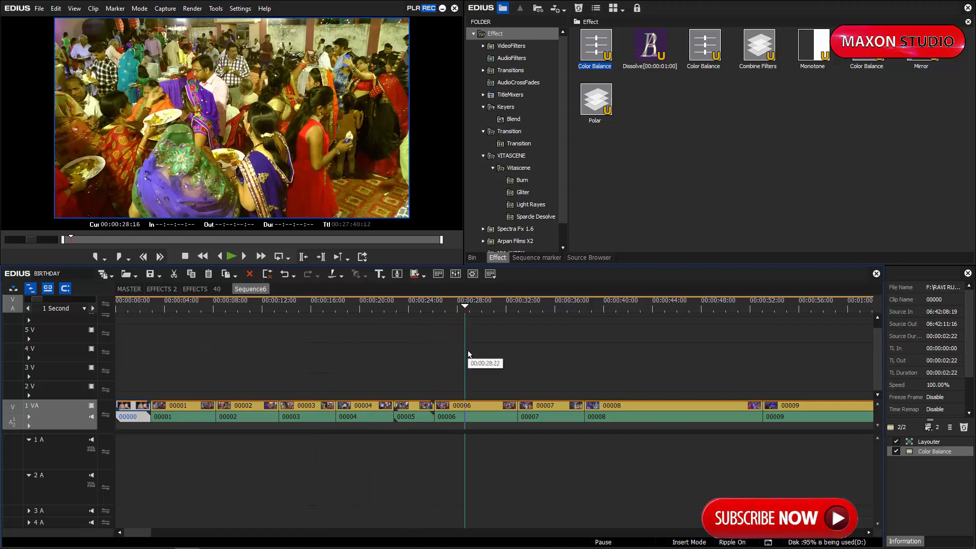
drag(478, 306, 603, 348)
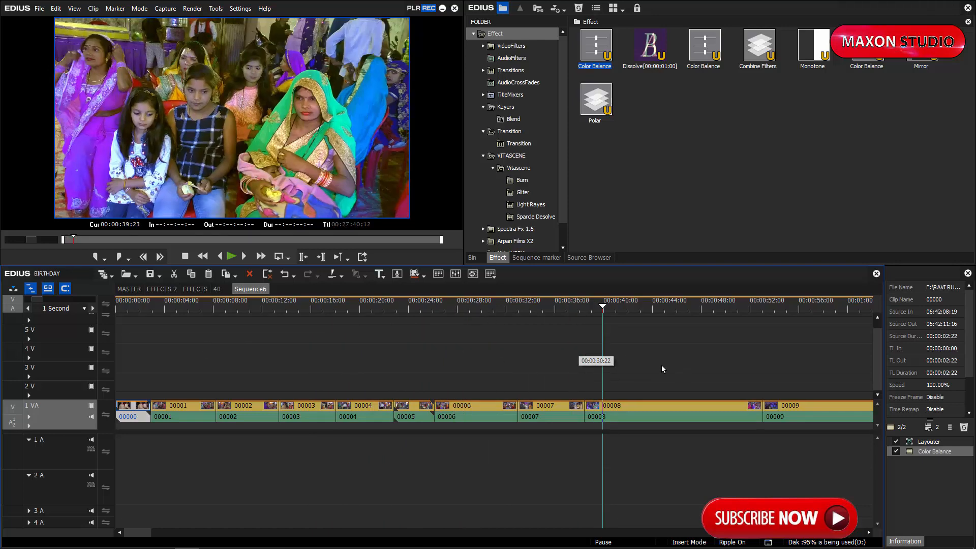
scroll(661, 365, down, 2)
drag(356, 295, 601, 380)
key(a)
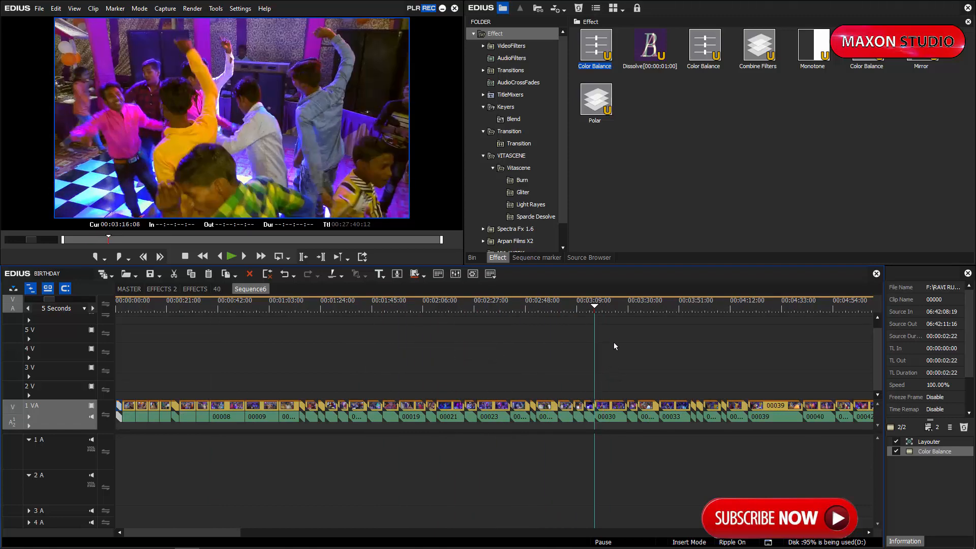
drag(617, 328, 607, 416)
scroll(678, 381, right, 5)
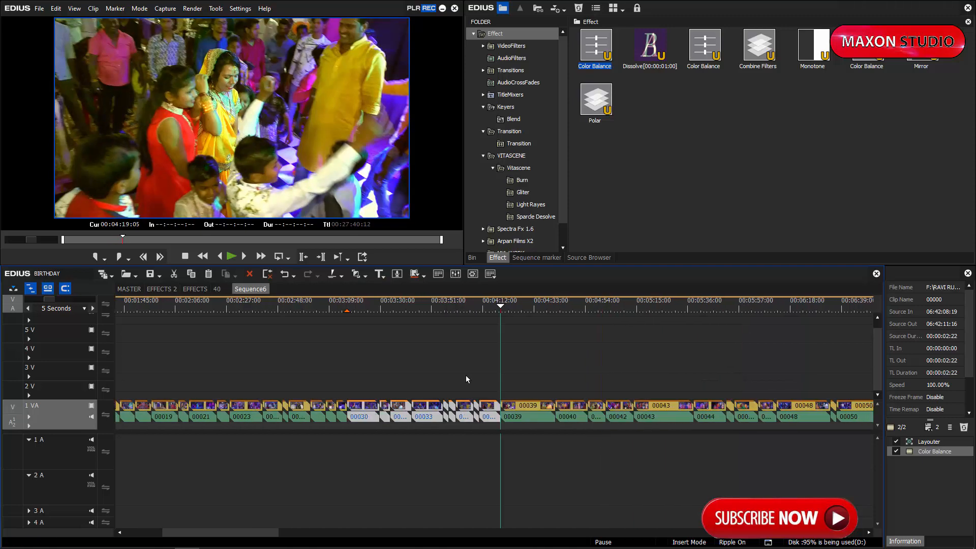
- Select individual clips from 00030 to 00033 in turn to check which filters are applied to each
click(374, 307)
scroll(432, 357, up, 1)
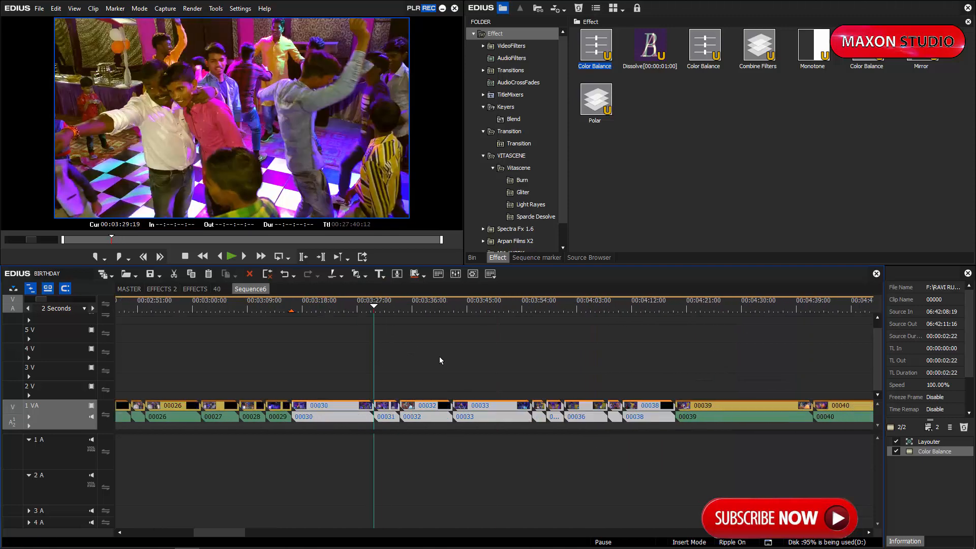
click(328, 307)
click(385, 417)
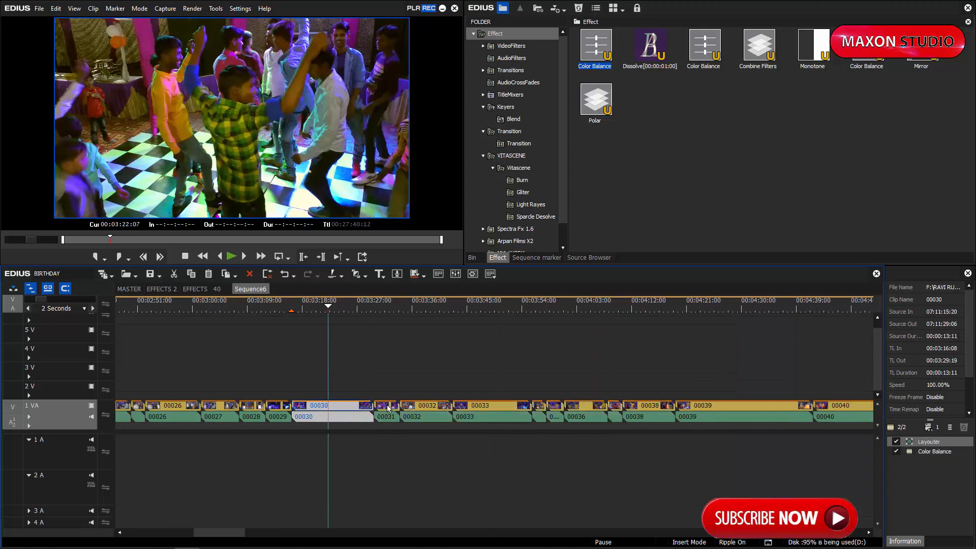
click(419, 407)
click(460, 408)
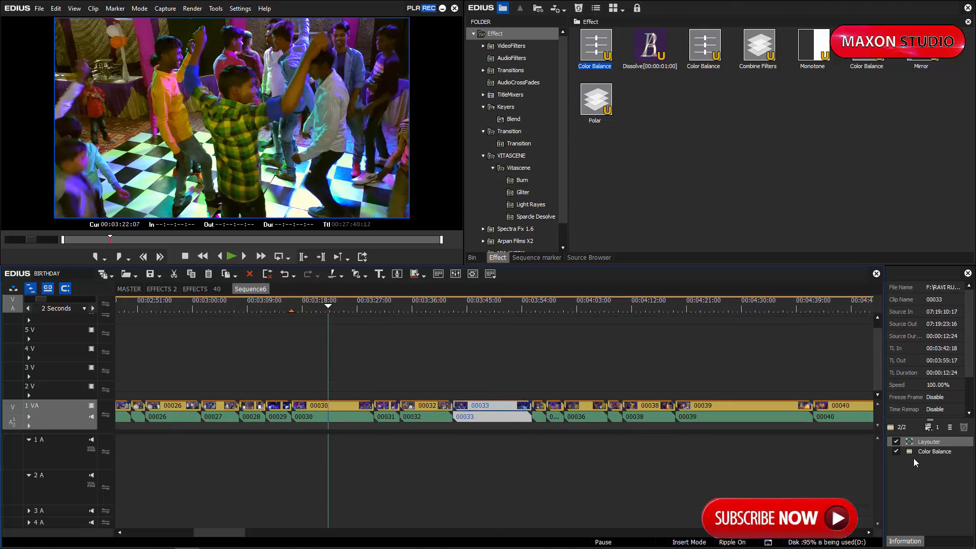
- Select clips 00030 to 00038 and remove their Color Balance filter, previewing the clips without it
key(space)
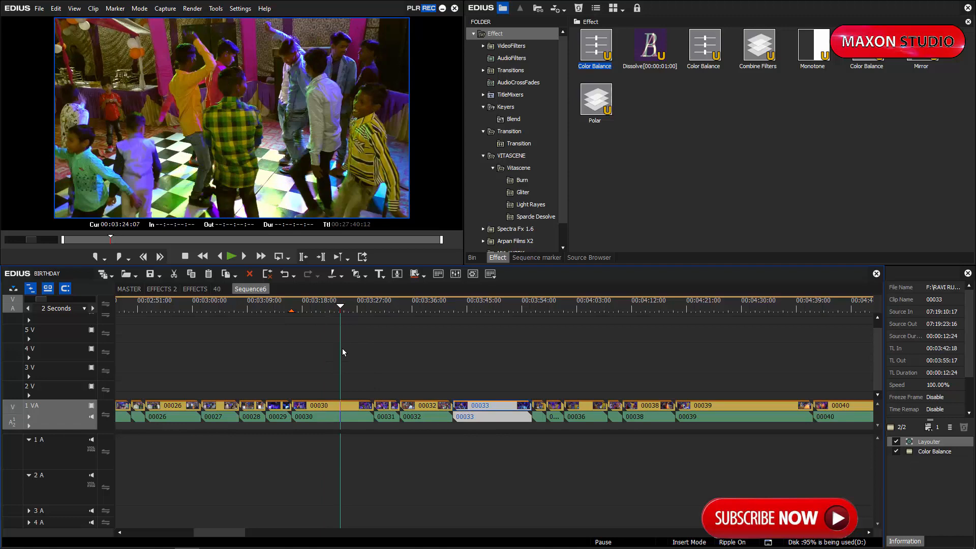
click(340, 409)
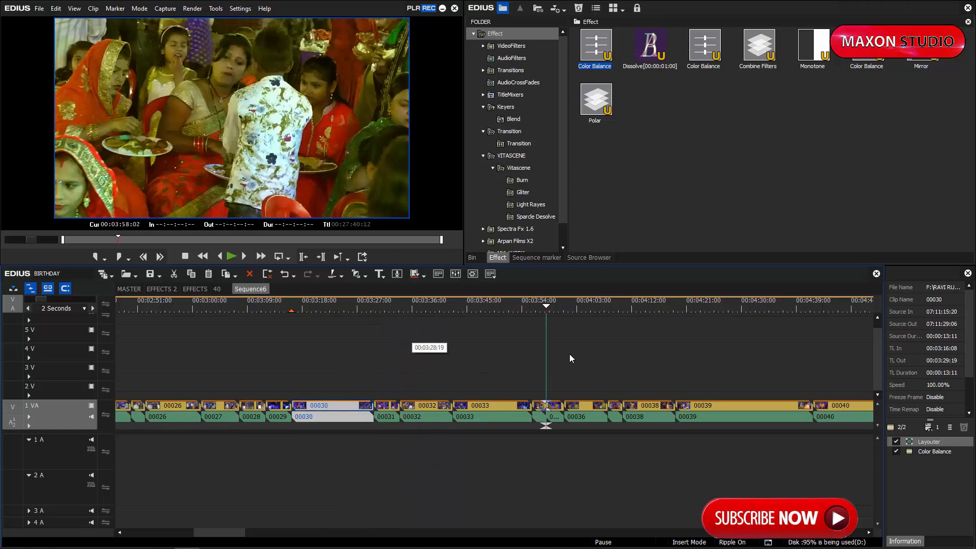
drag(354, 371, 412, 440)
drag(299, 345, 654, 437)
drag(389, 306, 477, 362)
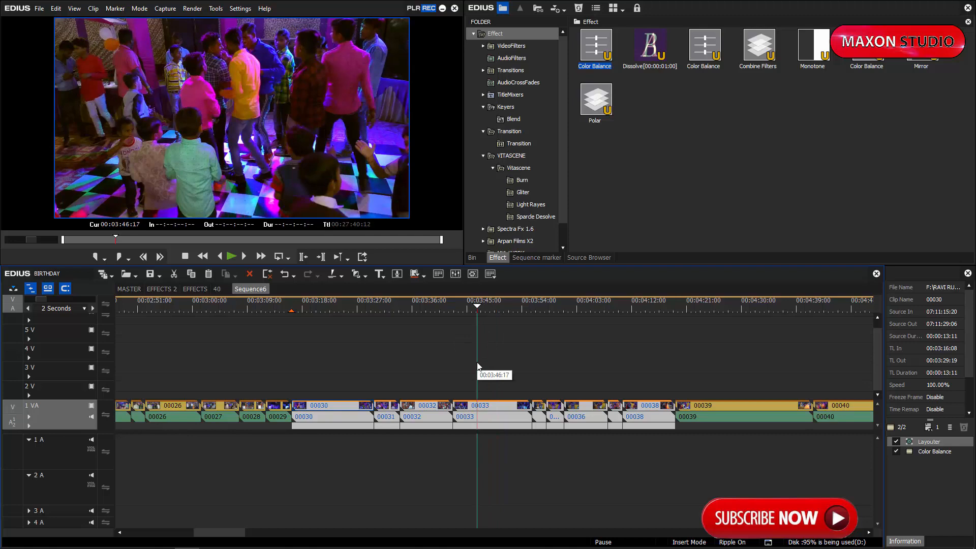
key(ctrl+z)
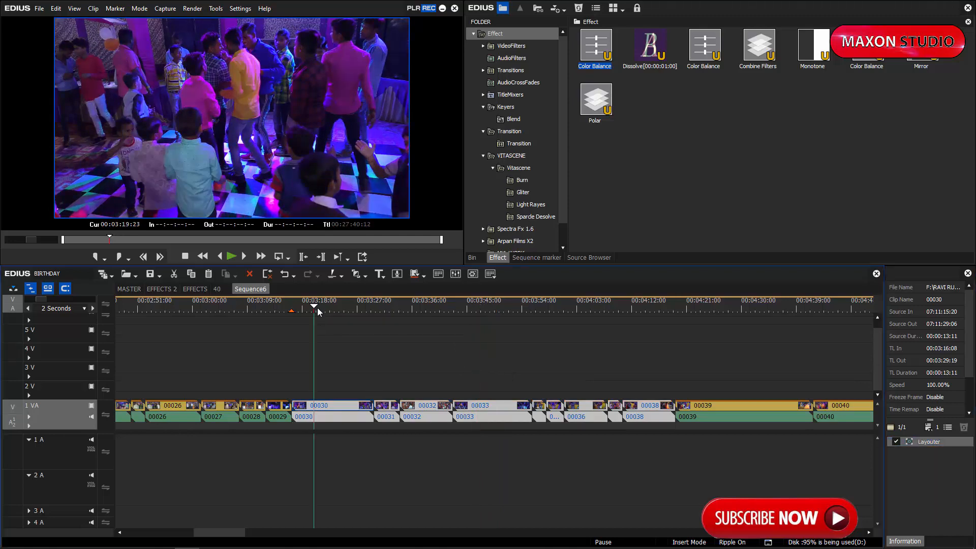
drag(317, 307, 352, 395)
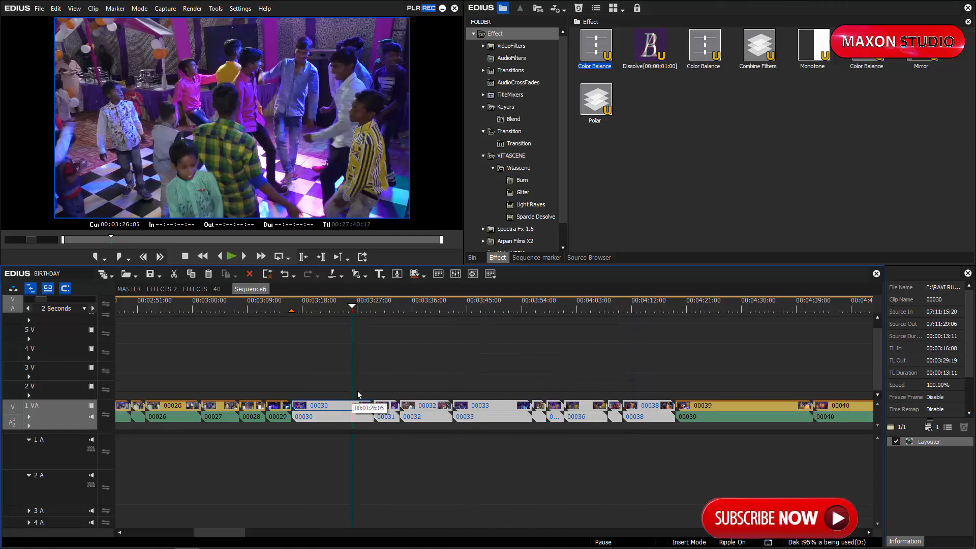
click(337, 351)
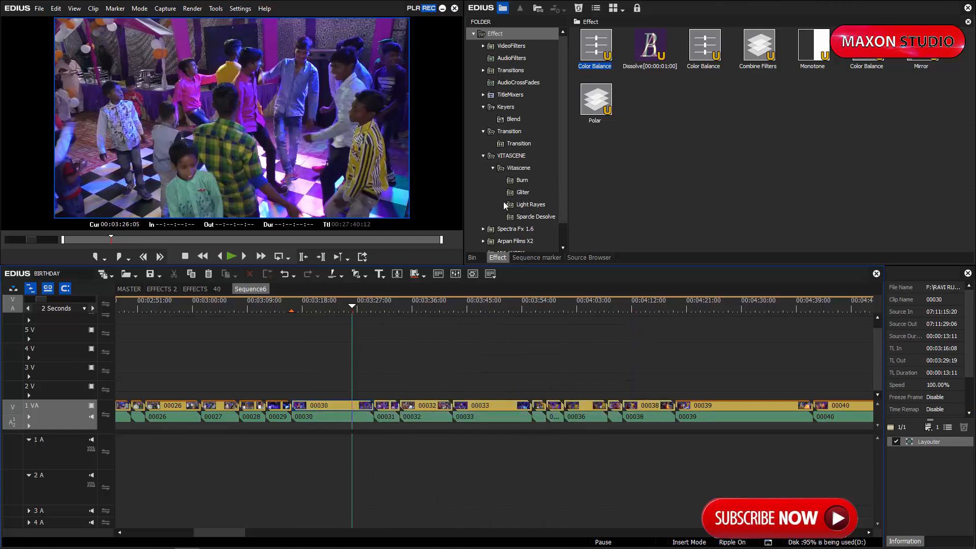
- Apply the Color Balance filter to clip 00030 and preview it
drag(596, 54, 321, 406)
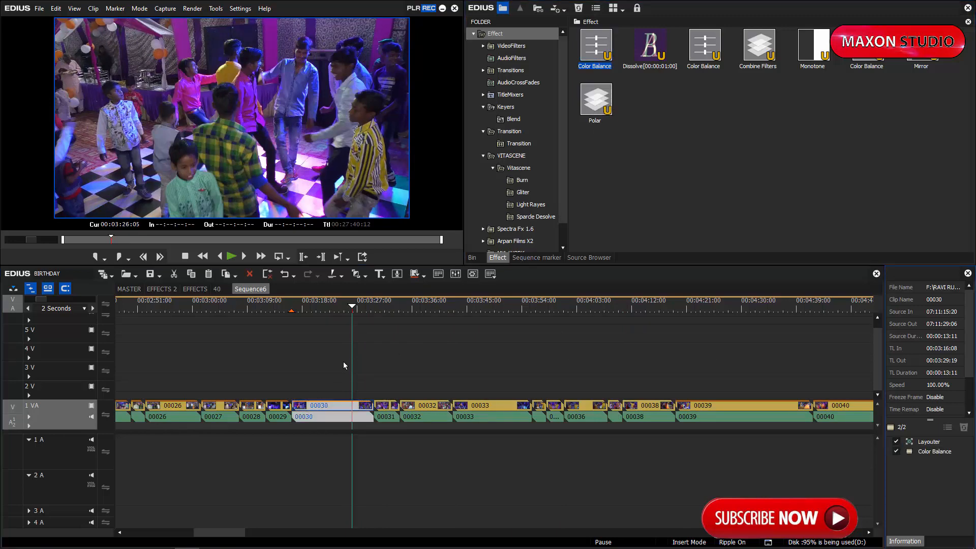
drag(380, 304, 352, 375)
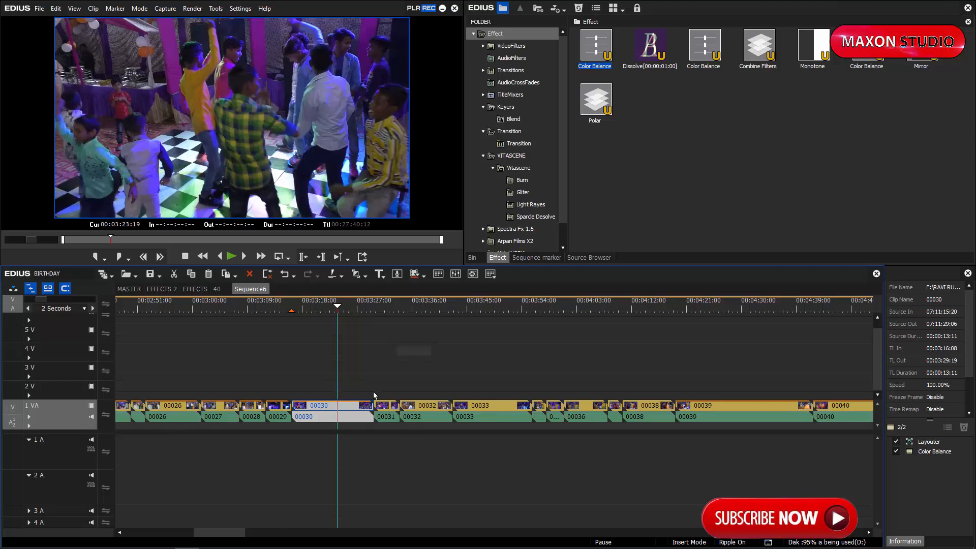
- Select all clips in Sequence6 and delete their Color Balance filters in one go
key(Home)
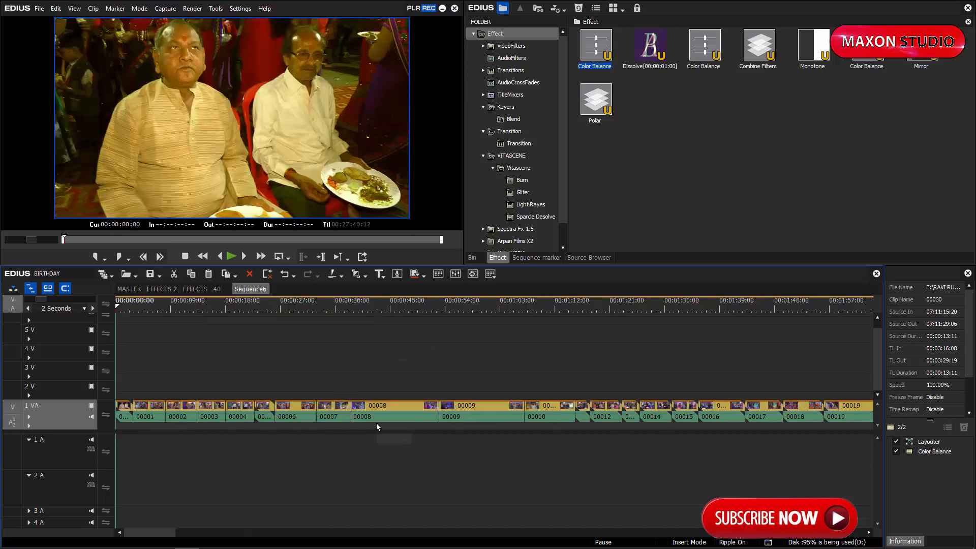
key(ctrl+a)
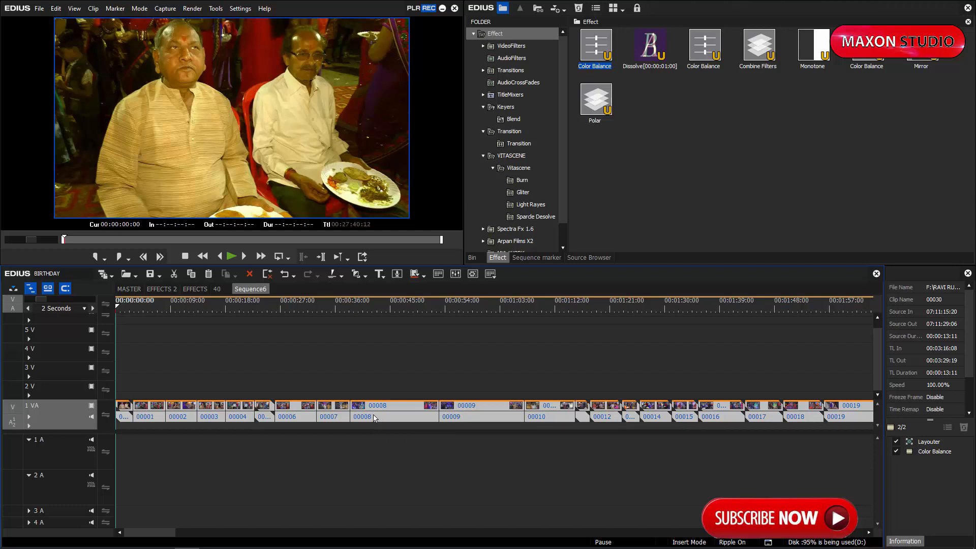
key(alt+shift+f)
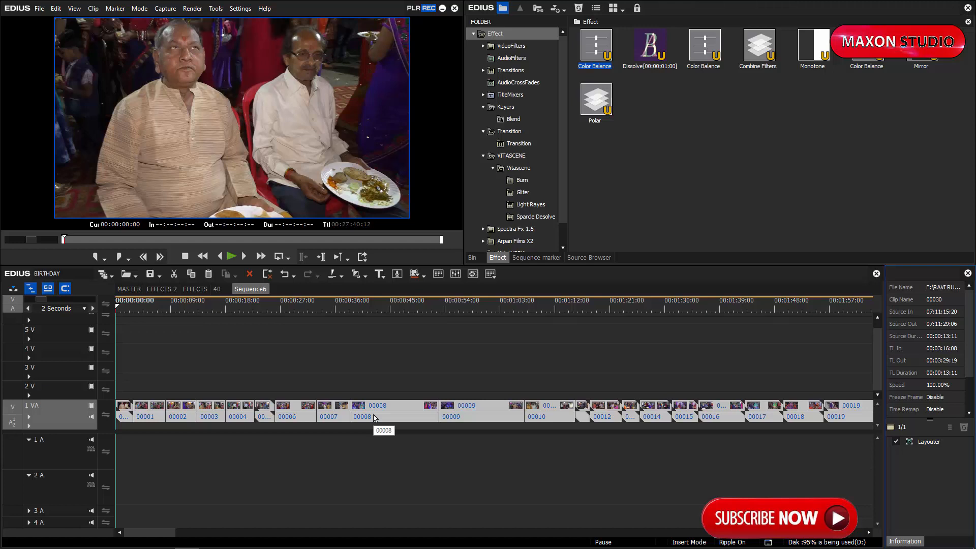
drag(256, 300, 302, 401)
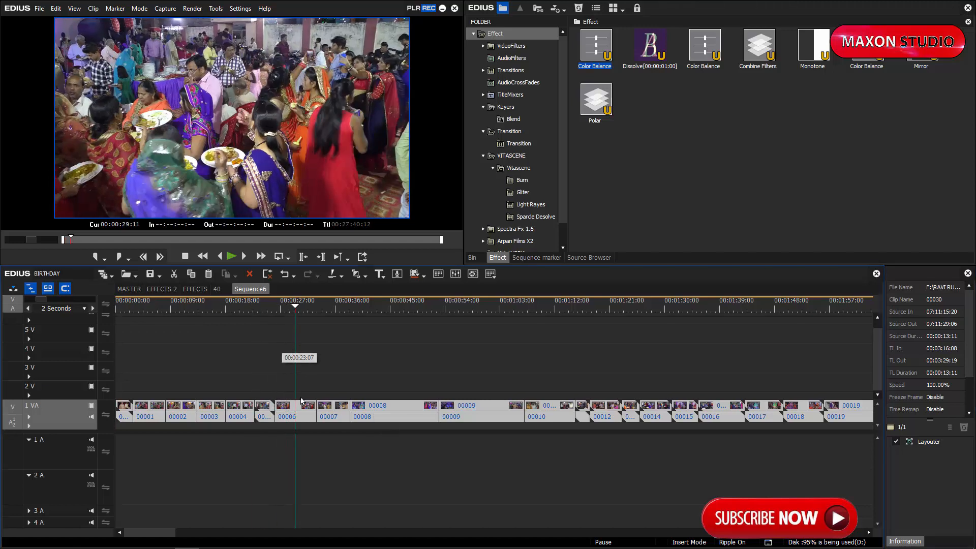
click(300, 397)
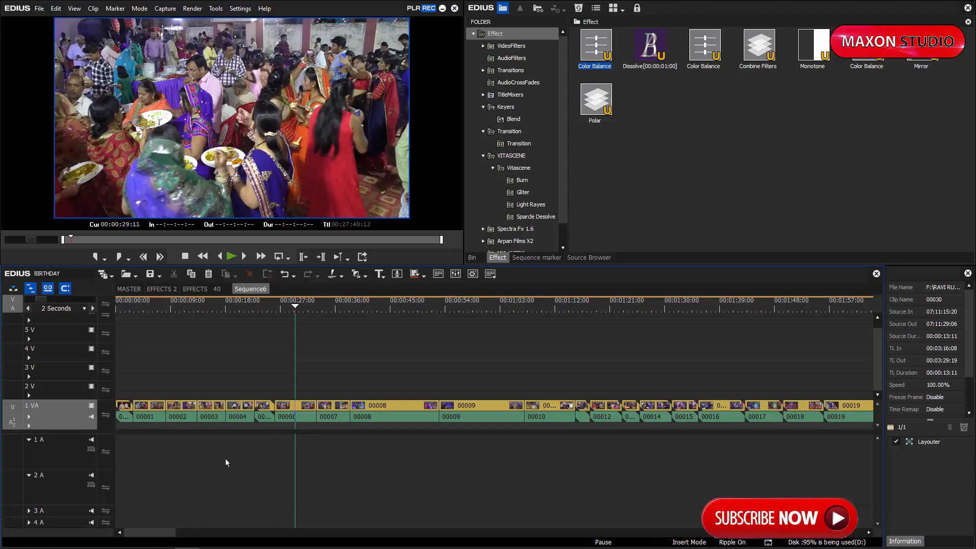
- Mute the audio of track 1 VA and scrub through the opening clips
key(Home)
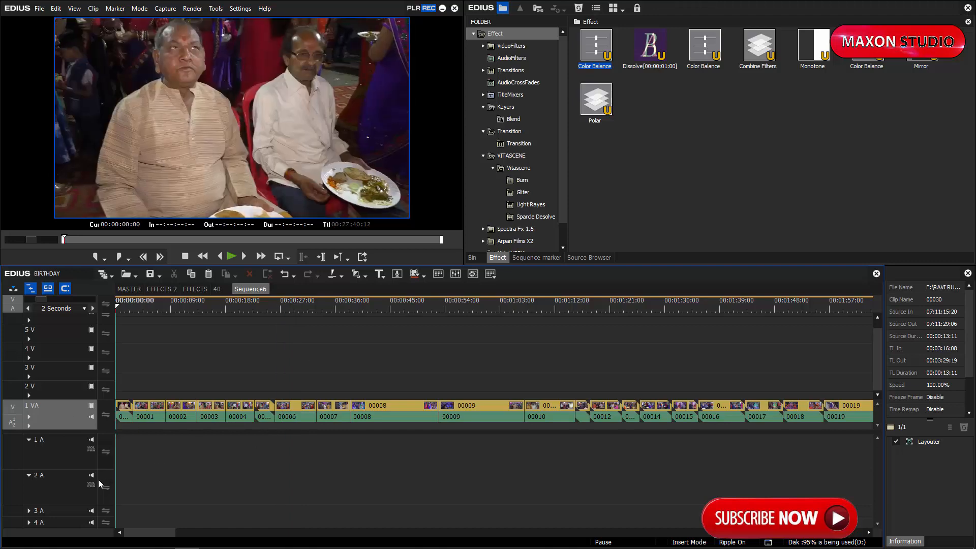
click(92, 419)
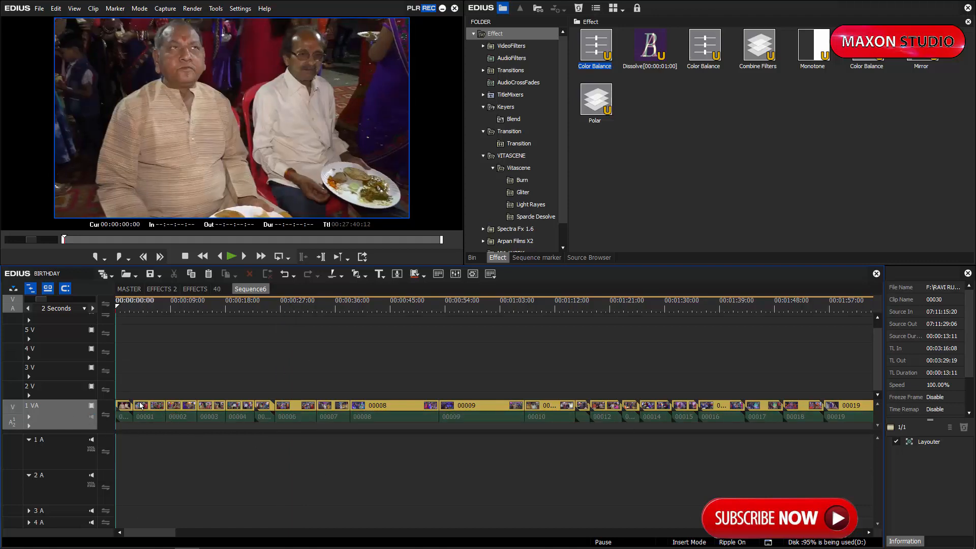
drag(151, 307, 616, 432)
- In the EFFECTS sequence, select and copy the Aaj Ki Party song at about 02:17:01 with all effect clips above it
click(195, 288)
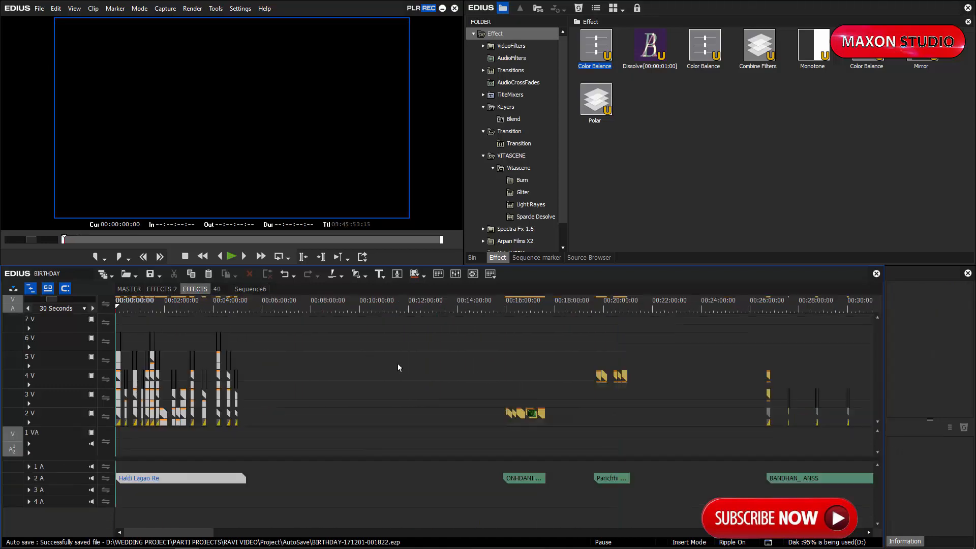
scroll(418, 407, down, 2)
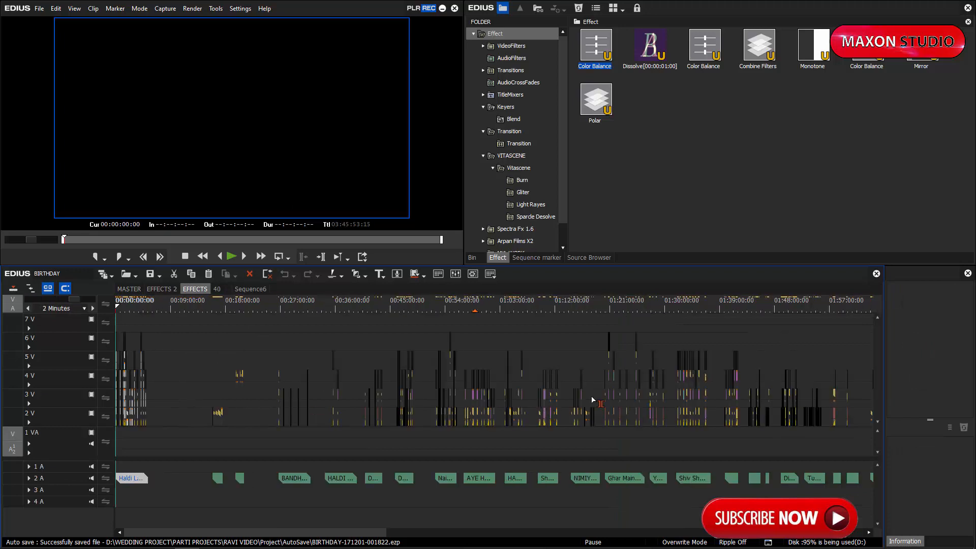
scroll(358, 395, down, 8)
drag(379, 308, 474, 377)
scroll(517, 420, up, 3)
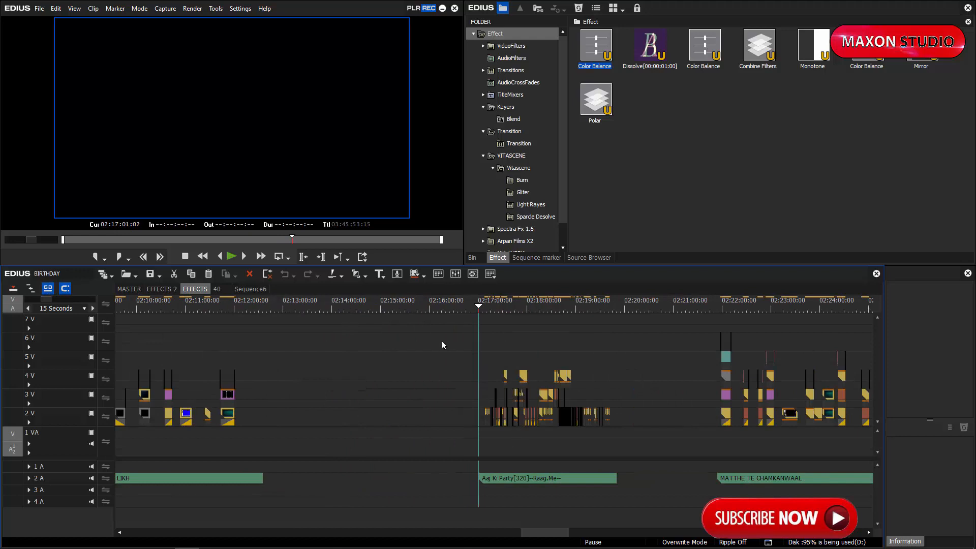
drag(441, 339, 627, 484)
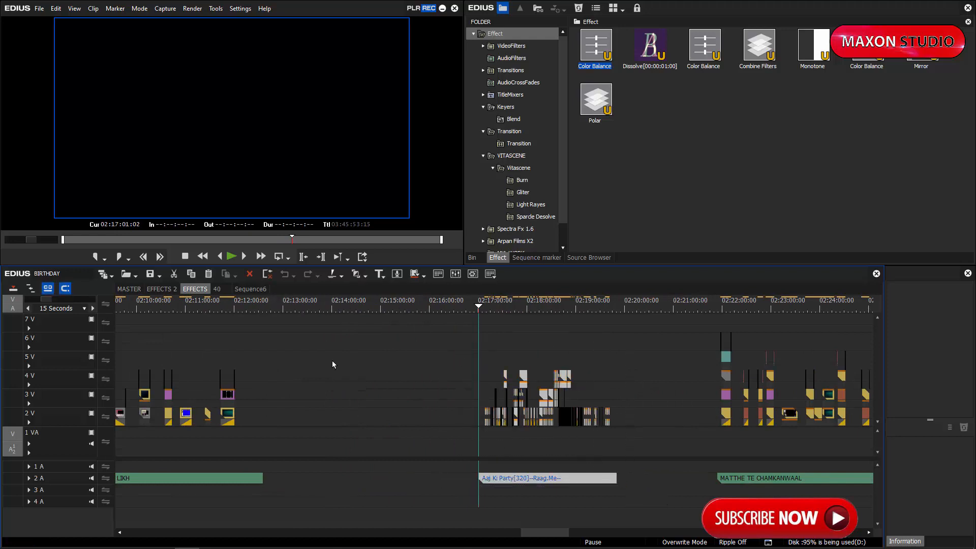
- Paste the copied song and effect clips at the start of Sequence6, with the song on track 1 A
click(249, 289)
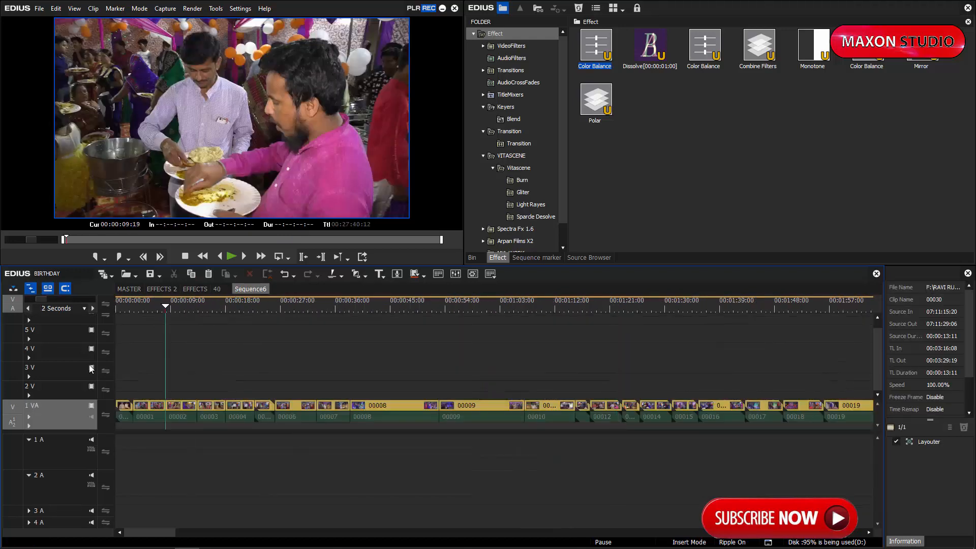
click(49, 466)
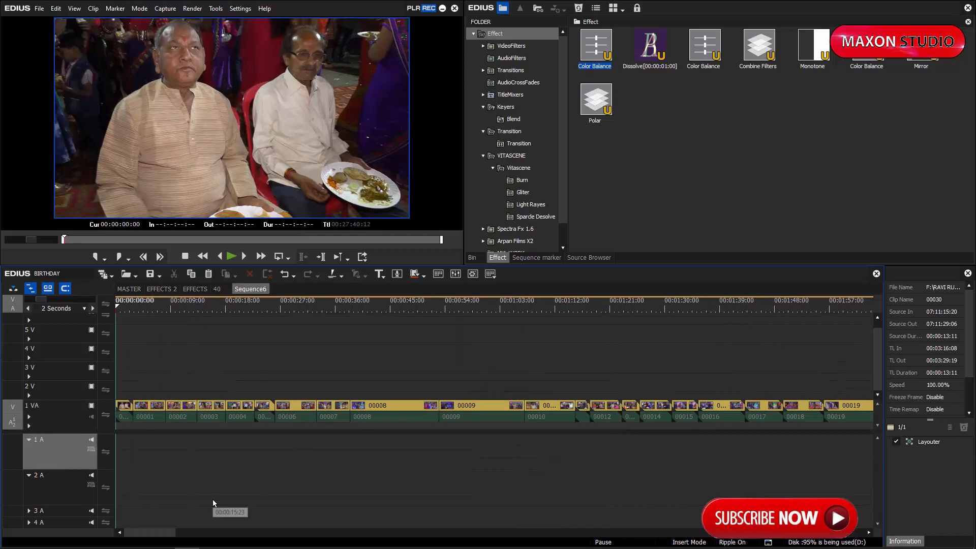
key(ctrl+v)
click(66, 418)
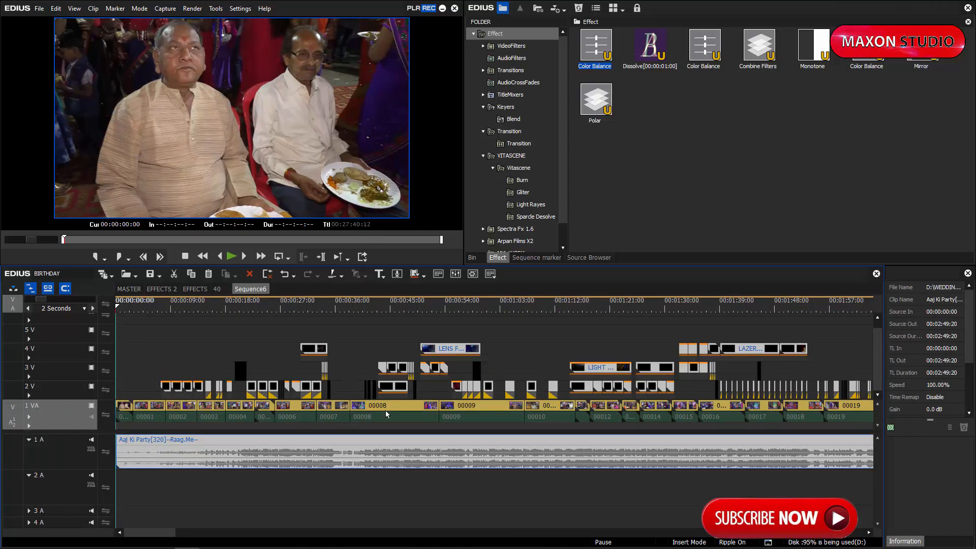
- Copy the audio of clips 00029 and 00030 onto track 1 A in overwrite mode at 00:03:12:00, and delete it again
scroll(255, 347, down, 2)
drag(305, 308, 465, 441)
scroll(418, 357, up, 2)
click(465, 411)
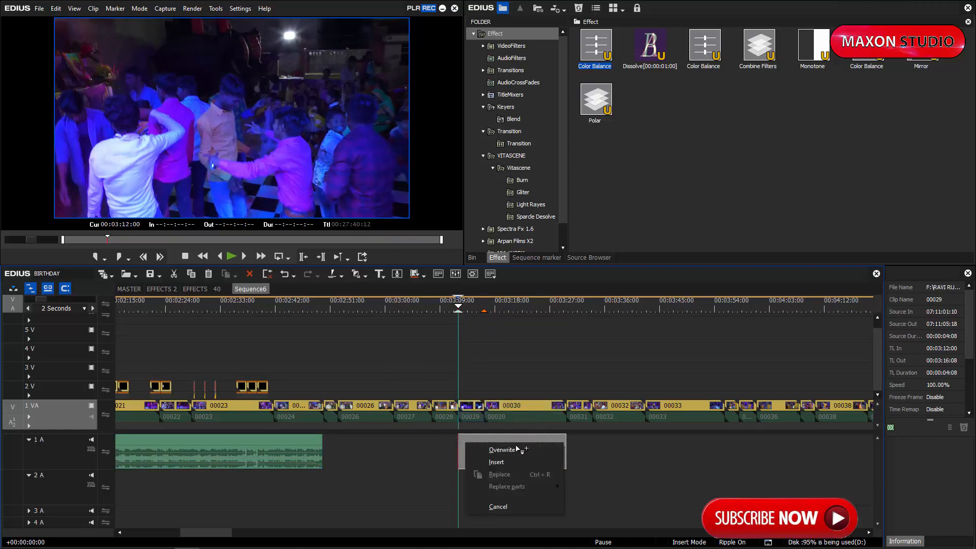
click(518, 449)
key(space)
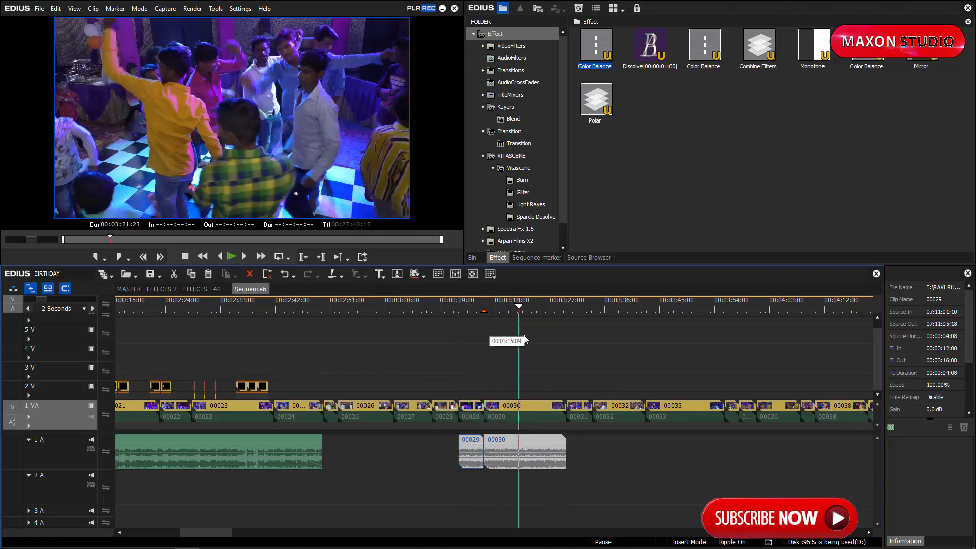
drag(418, 454, 624, 460)
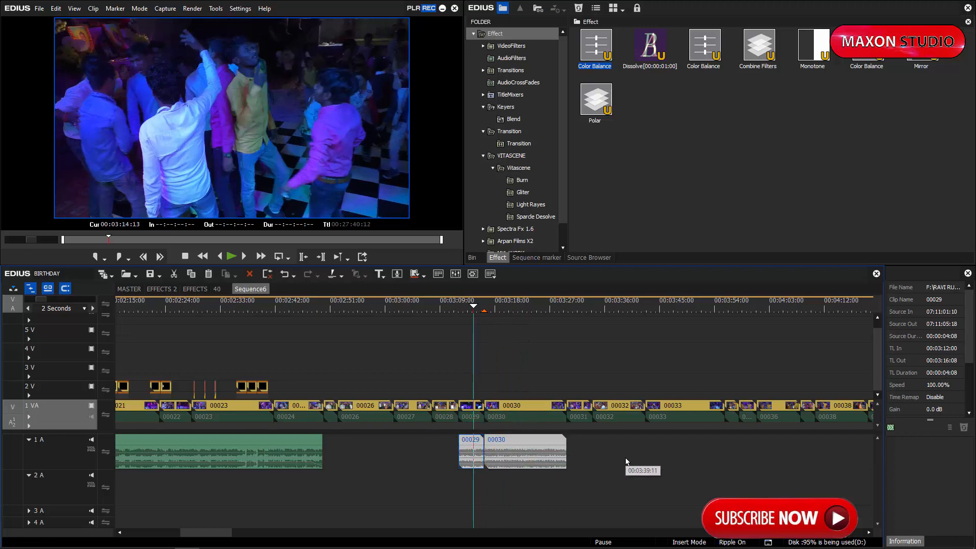
key(Delete)
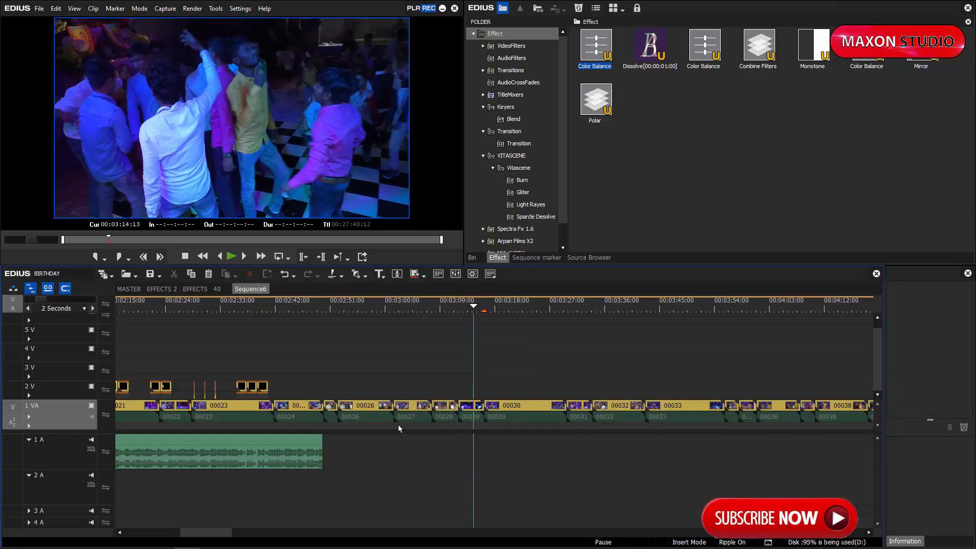
- Unmute the audio of track 1 VA and scrub back to 00:03:00:05
click(91, 417)
drag(452, 310, 387, 402)
- Delete only the audio of the 1 VA clips from the first one through 00028, and undo the deletion
click(450, 408)
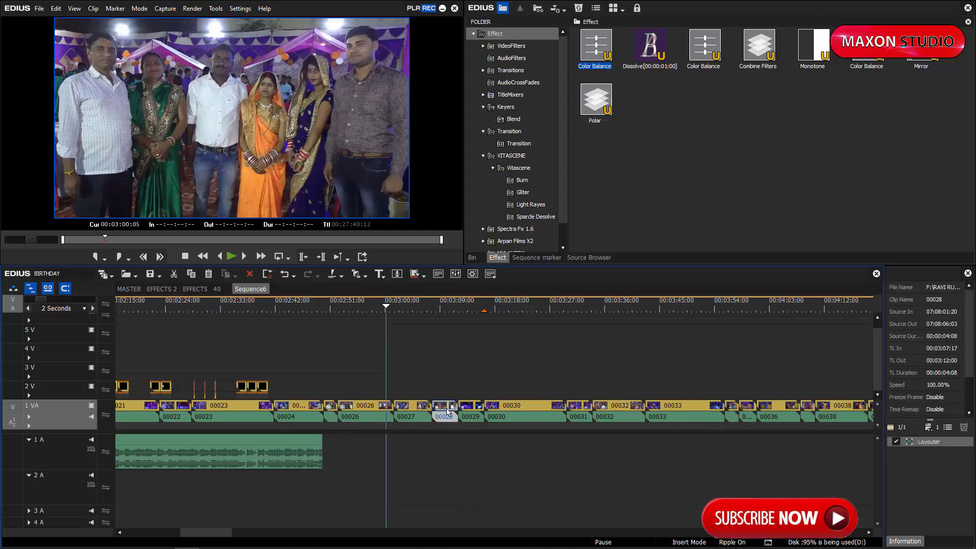
scroll(448, 412, down, 2)
shift+click(121, 405)
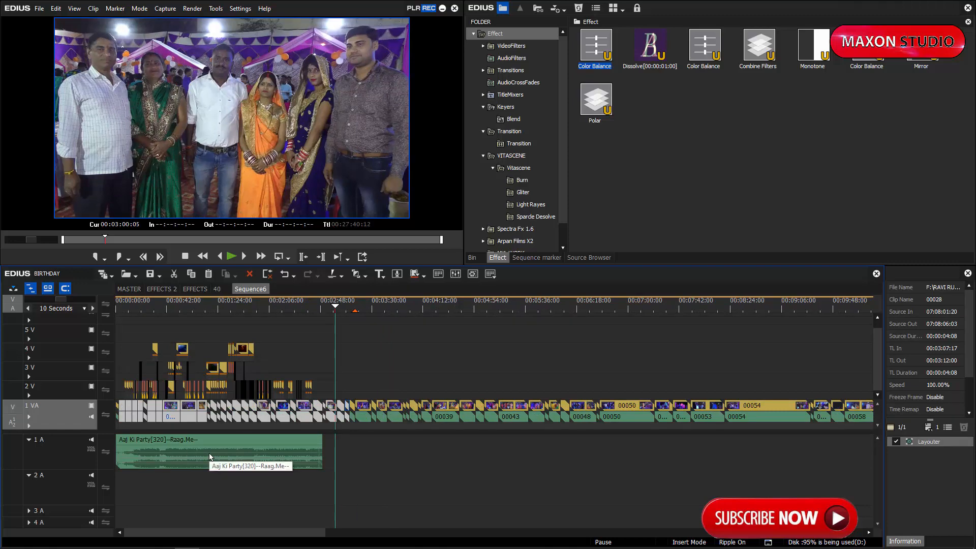
key(alt+a)
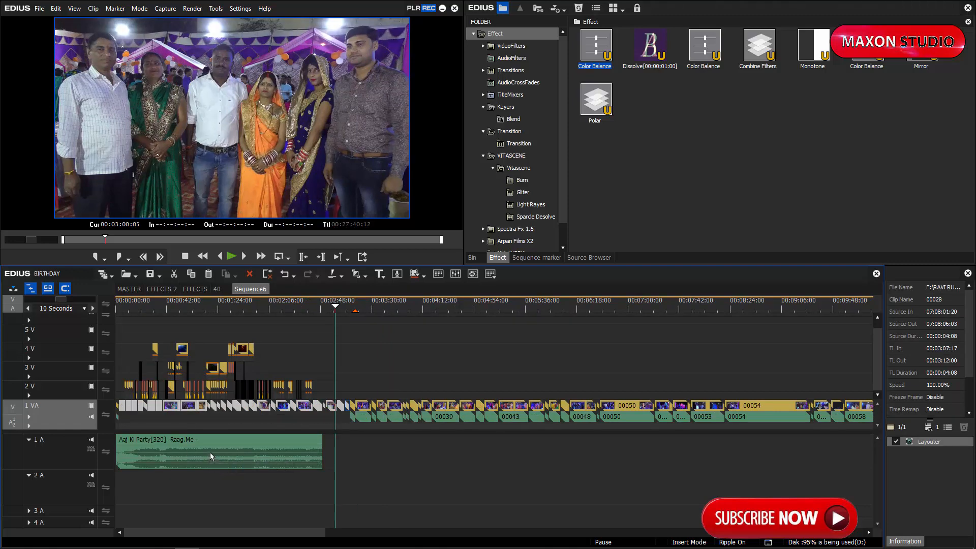
scroll(398, 453, up, 2)
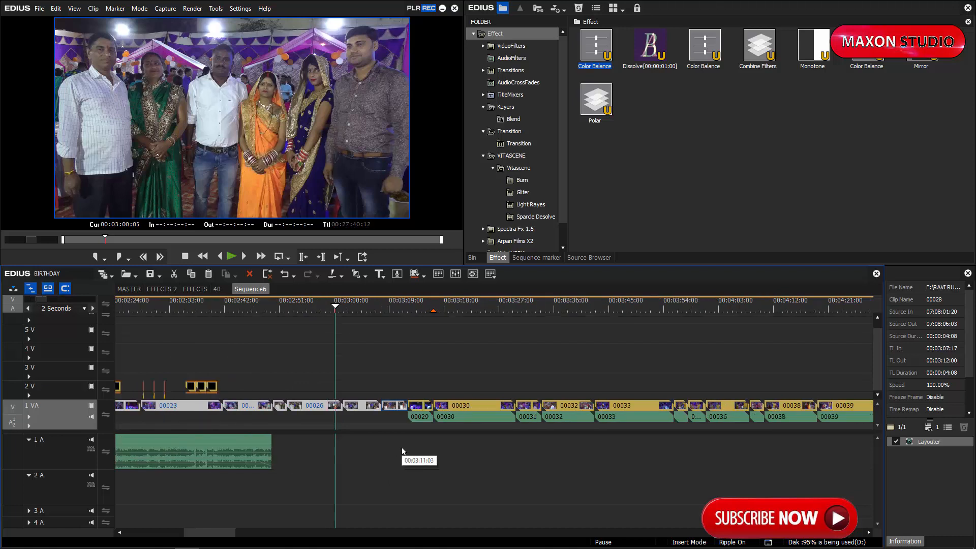
key(ctrl+z)
- Import Digital Efx Title new 02 from PROJECT SONGS > INTRUMENTAL > Shehnai on drive D into the WEDDING PRO bin folder
click(407, 307)
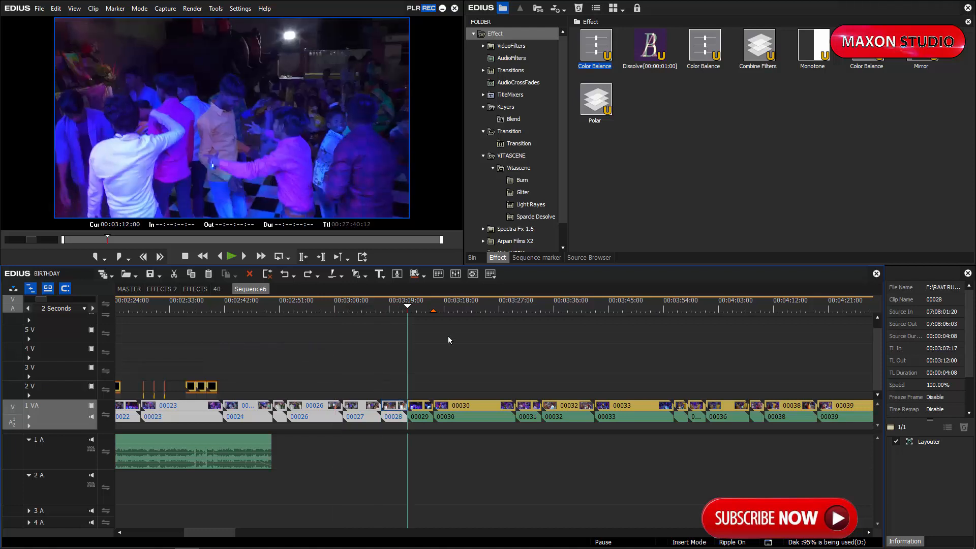
click(472, 257)
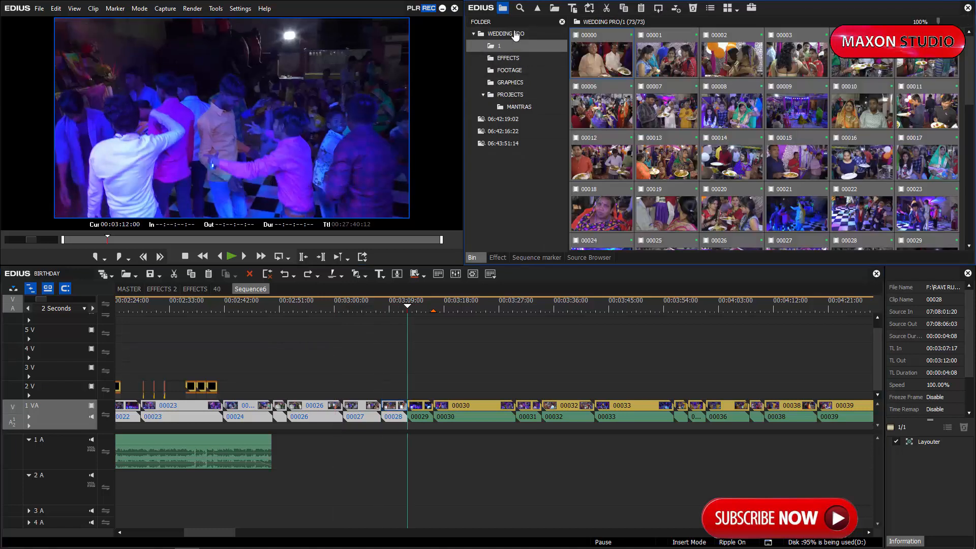
click(511, 33)
double_click(774, 205)
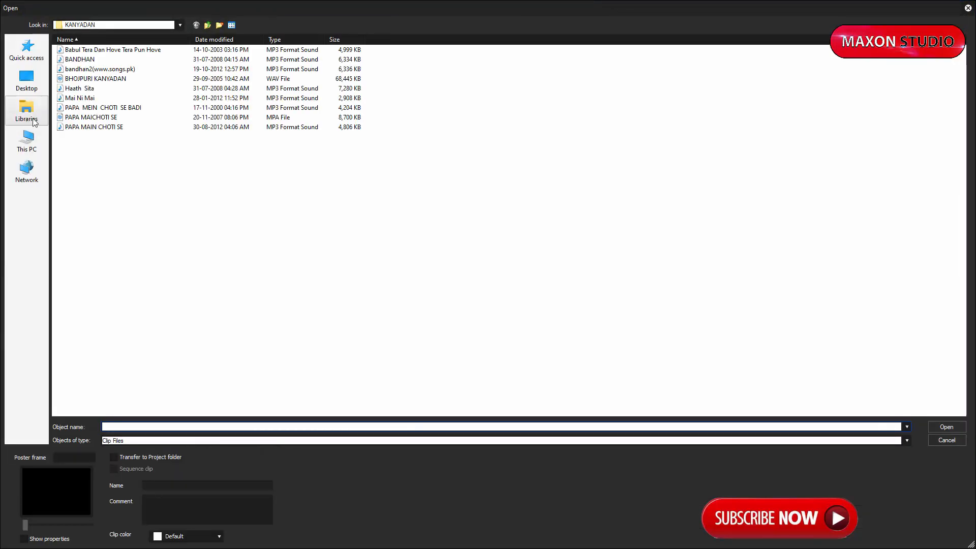
click(27, 142)
double_click(239, 112)
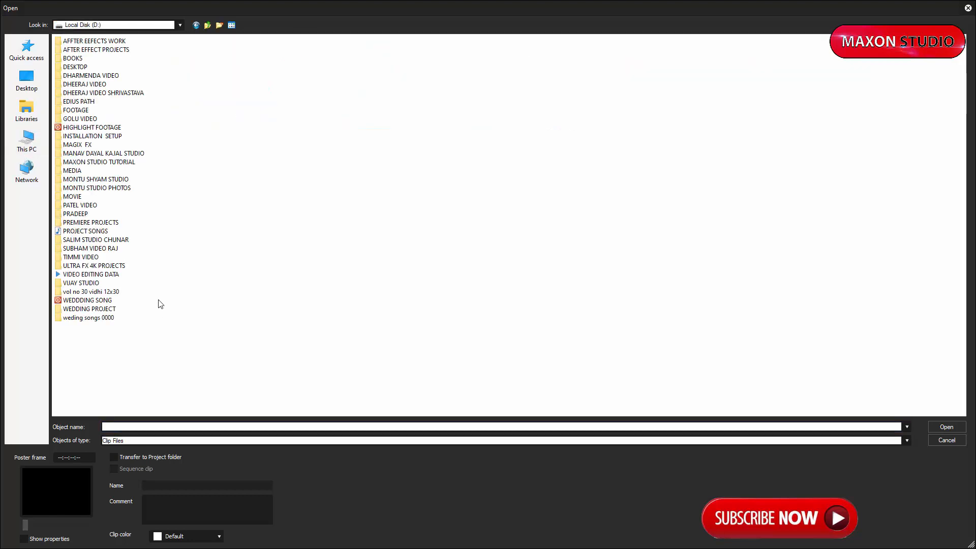
double_click(91, 232)
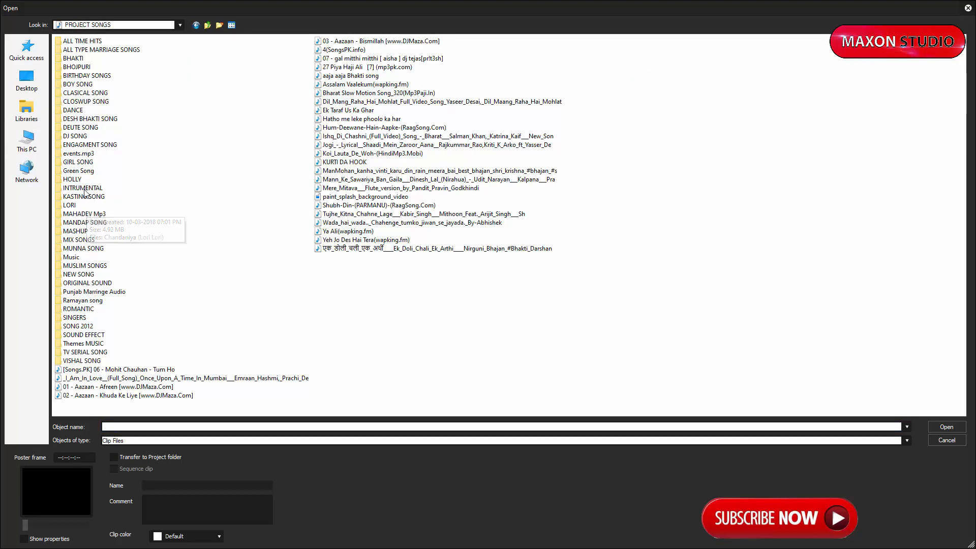
double_click(83, 188)
double_click(76, 97)
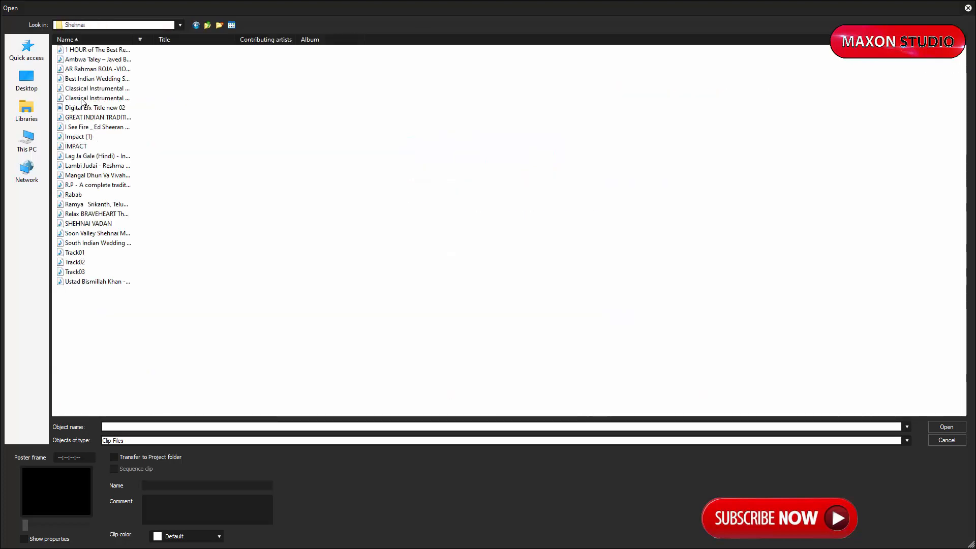
double_click(76, 107)
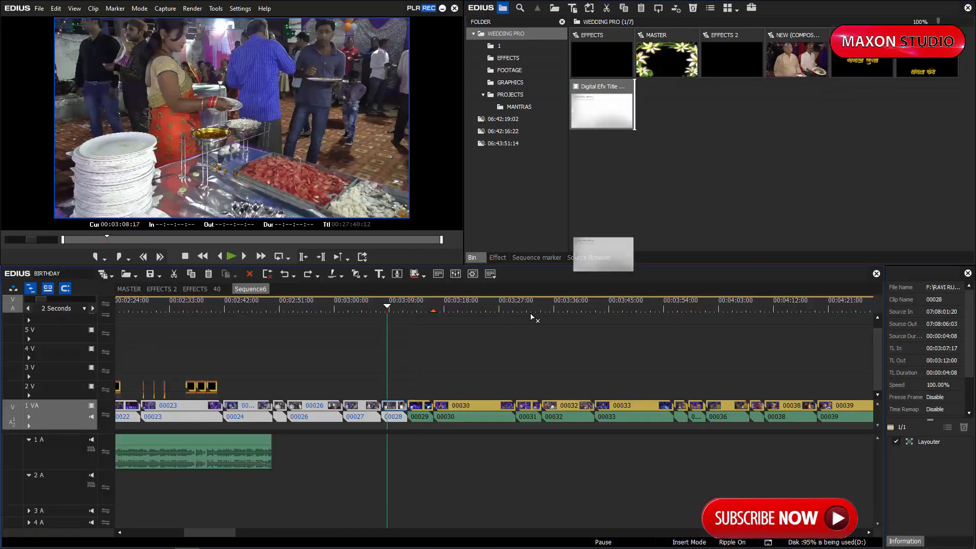
- Place Digital Efx Title new 02 at 00:03:16:08 on tracks 2 V and 1 A, and delete only its video part
drag(531, 318, 440, 387)
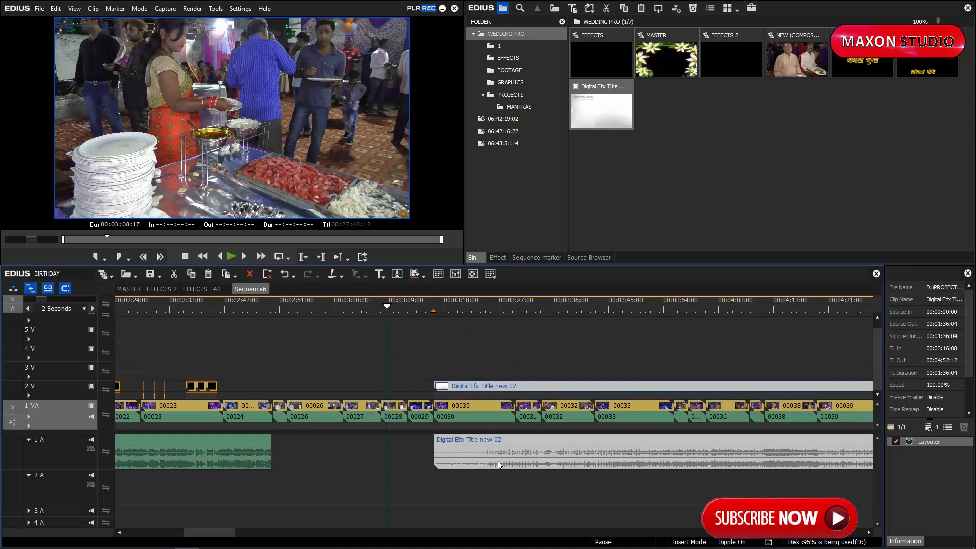
right_click(490, 389)
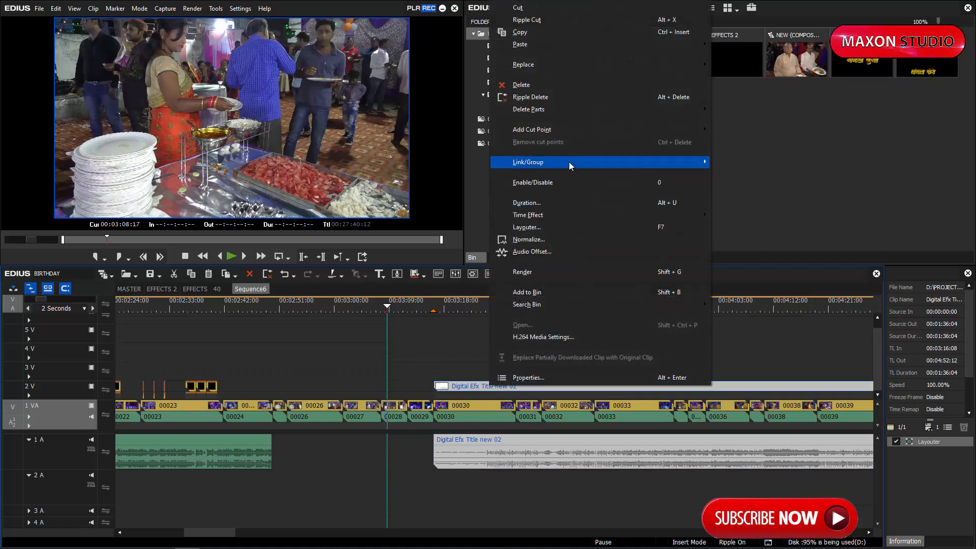
mouse_move(569, 162)
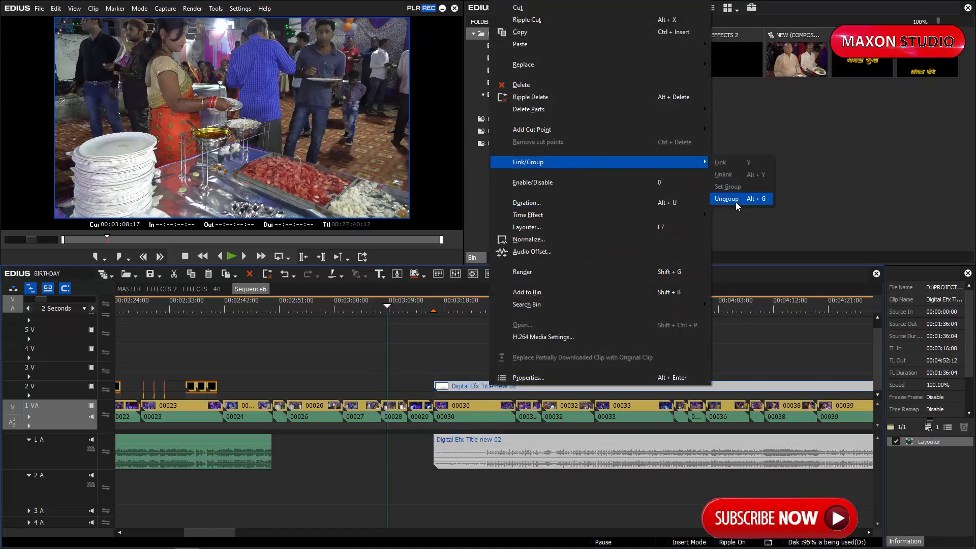
click(443, 360)
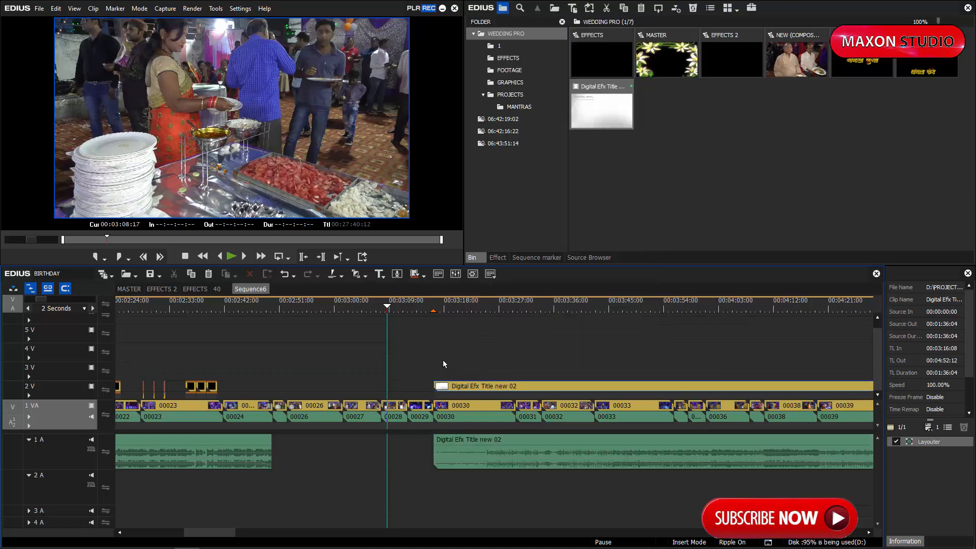
click(474, 387)
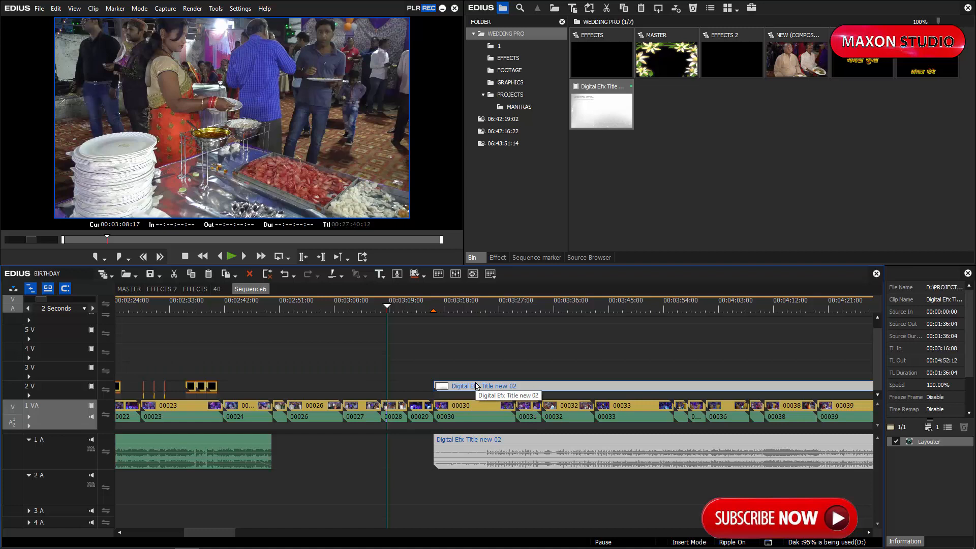
key(Delete)
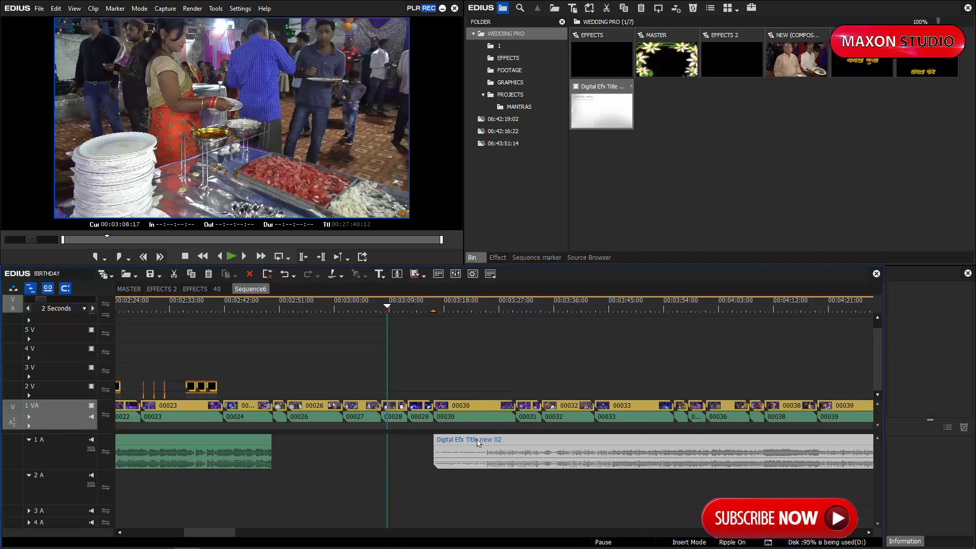
- Move the remaining Digital Efx Title new 02 audio to track 2 A, delete it, and set the playhead to 00:03:12:00
drag(478, 442, 377, 489)
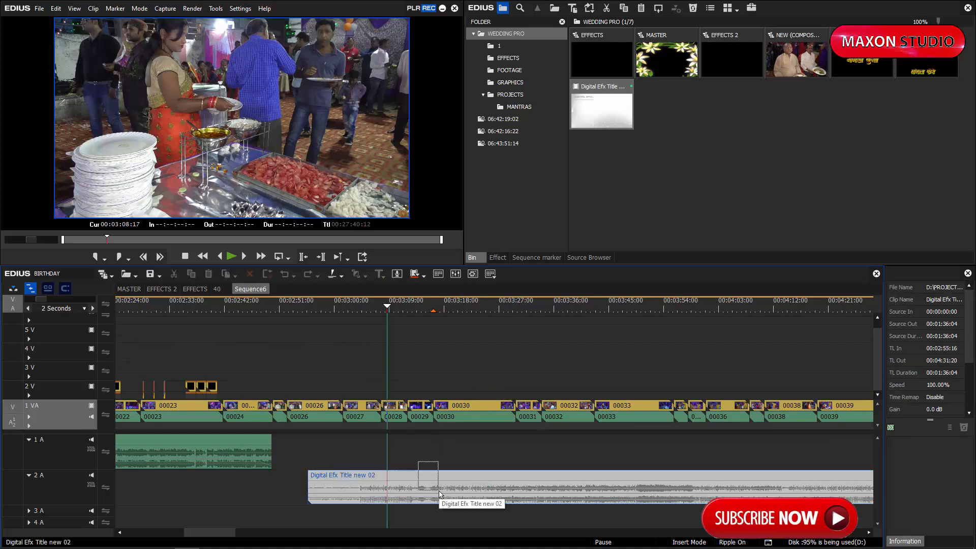
key(Delete)
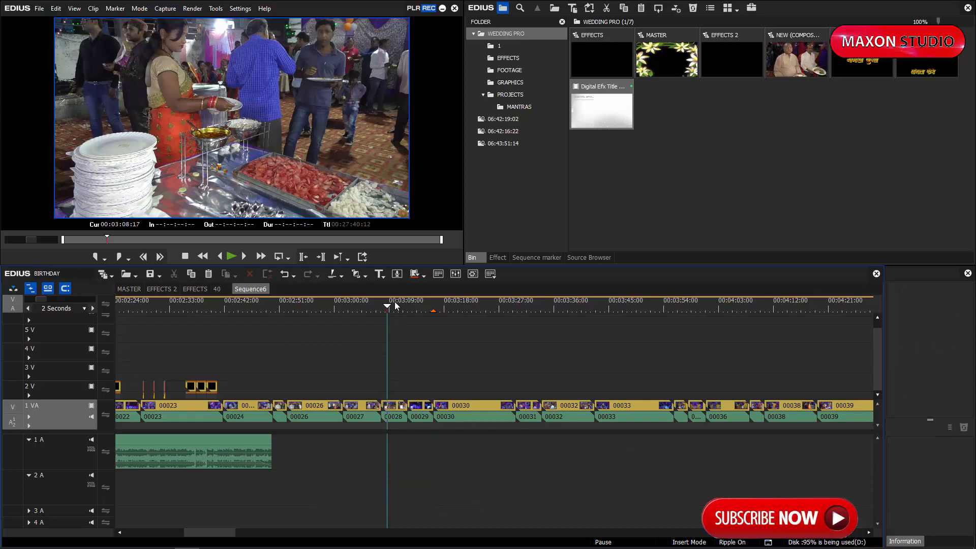
drag(391, 306, 432, 362)
scroll(448, 362, down, 1)
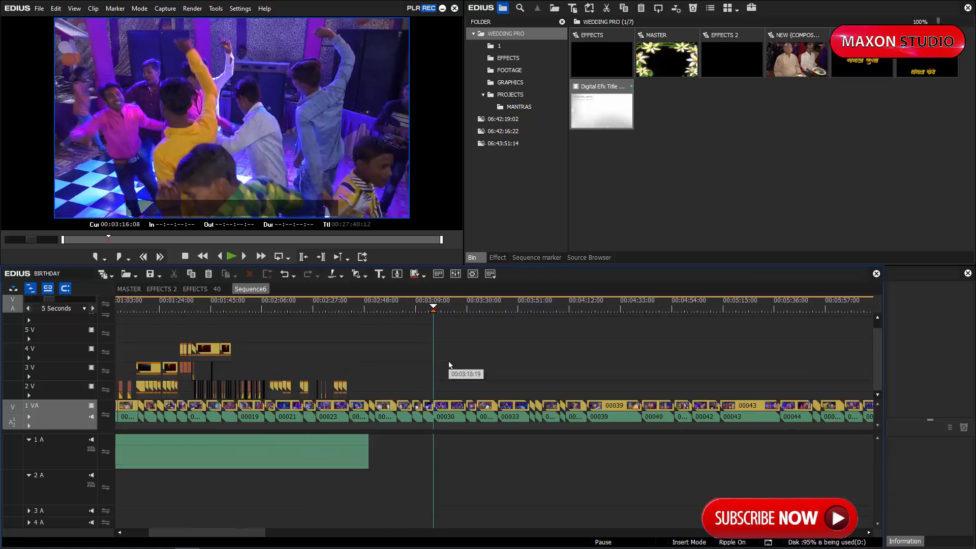
drag(432, 307, 423, 360)
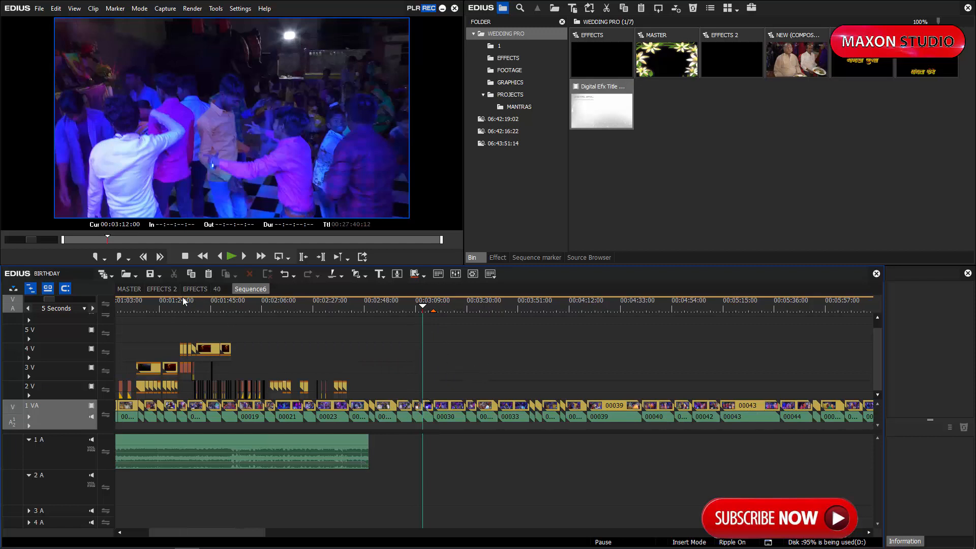
- Copy the laila-main-laila song and its effect clips from the EFFECTS sequence, and return to Sequence6
click(168, 288)
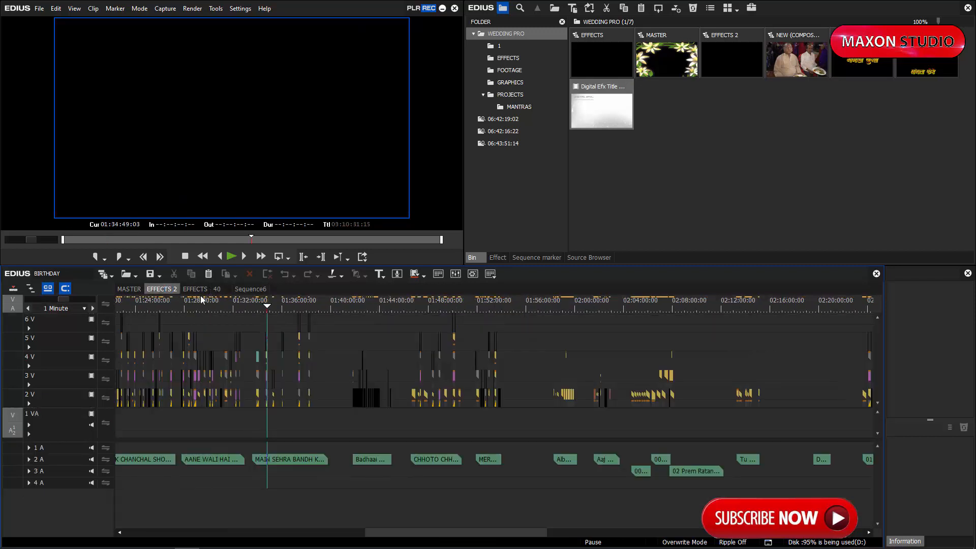
click(201, 289)
drag(473, 490, 503, 480)
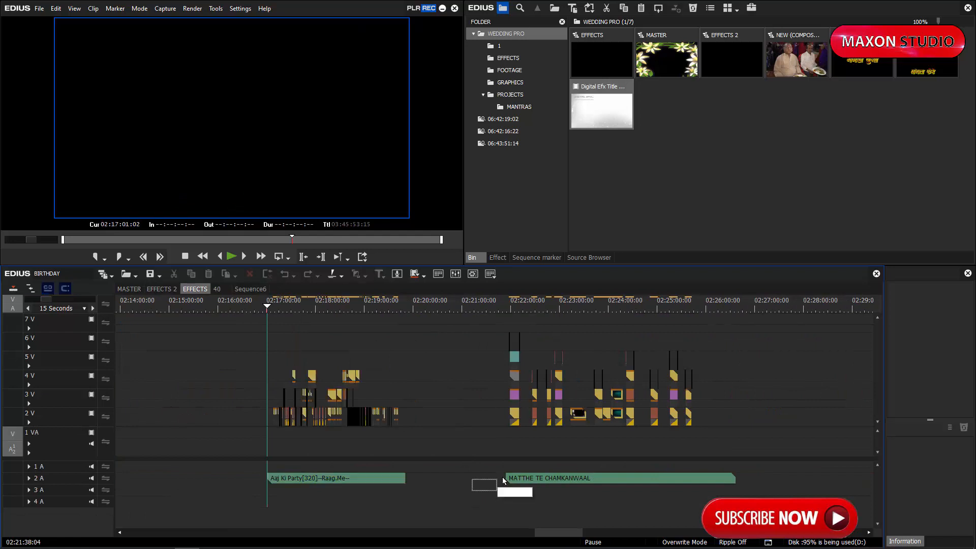
scroll(407, 446, down, 2)
drag(265, 365, 729, 398)
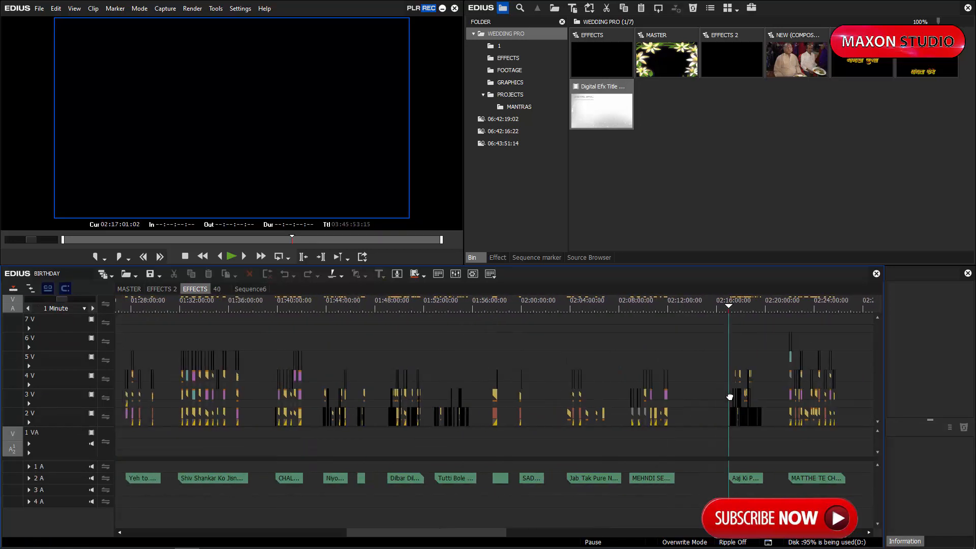
drag(396, 308, 363, 359)
scroll(373, 421, up, 1)
scroll(373, 420, up, 2)
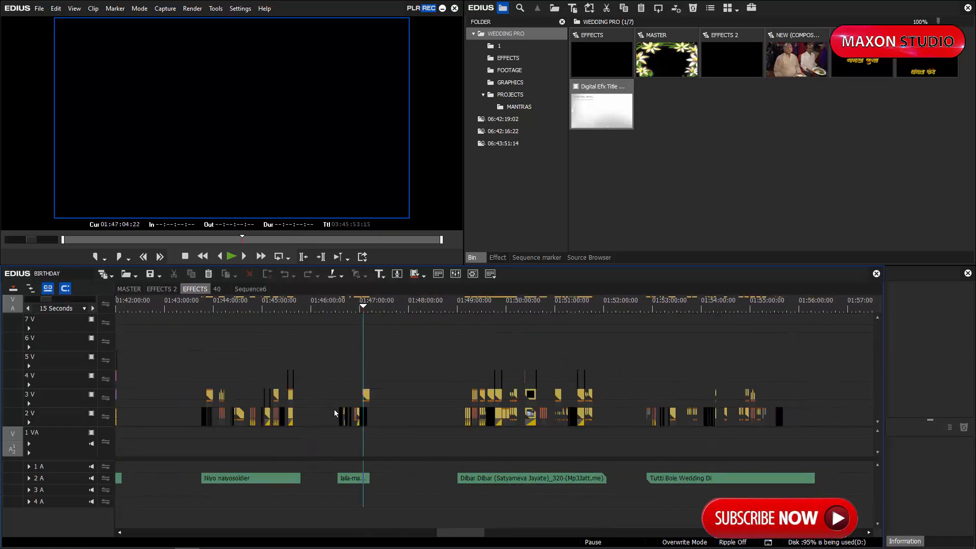
click(359, 478)
click(238, 290)
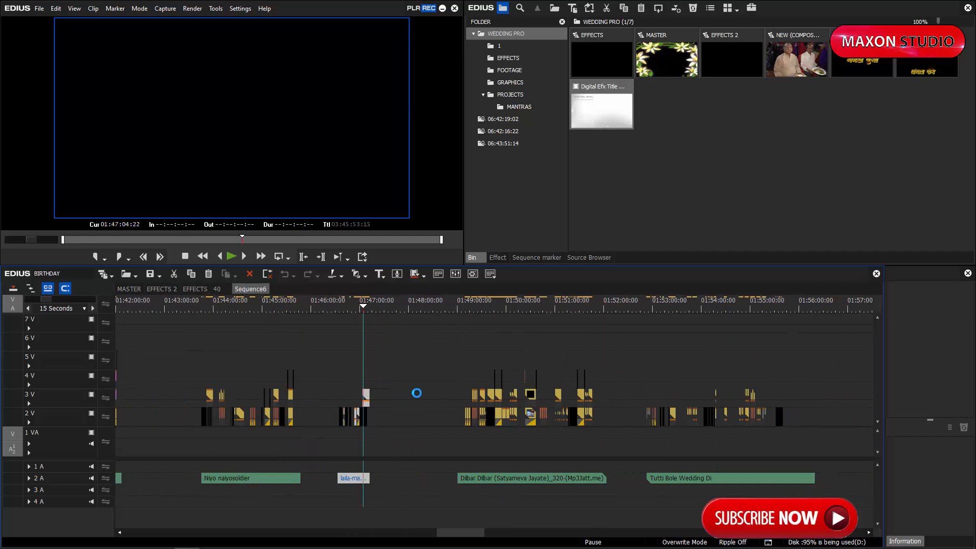
- Copy the audio of 00029 and the following clips onto track 1 A in insert mode at 00:03:12:00
drag(624, 391, 523, 444)
drag(408, 423, 407, 456)
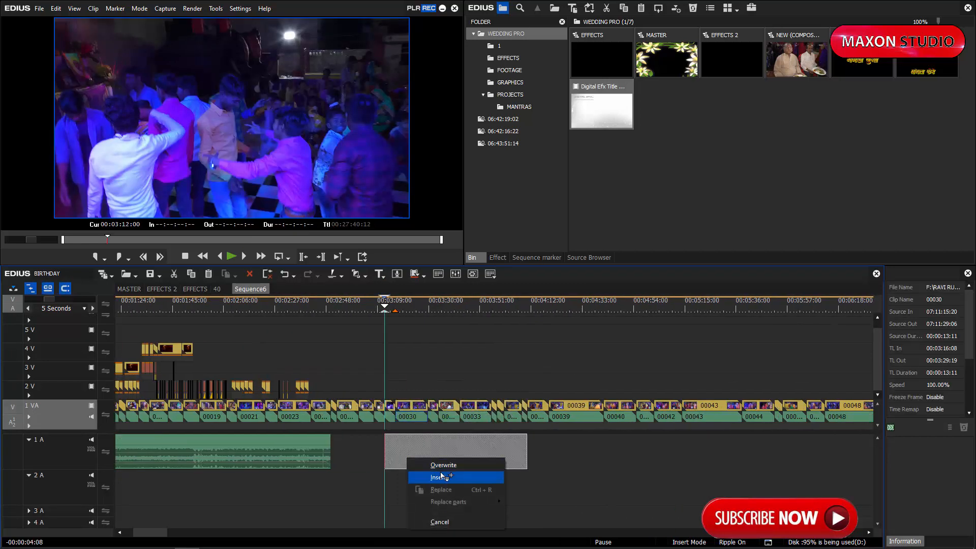
click(444, 477)
- Paste the copied song and effect clips at 00:04:08:04, with the song on track 2 A
click(520, 304)
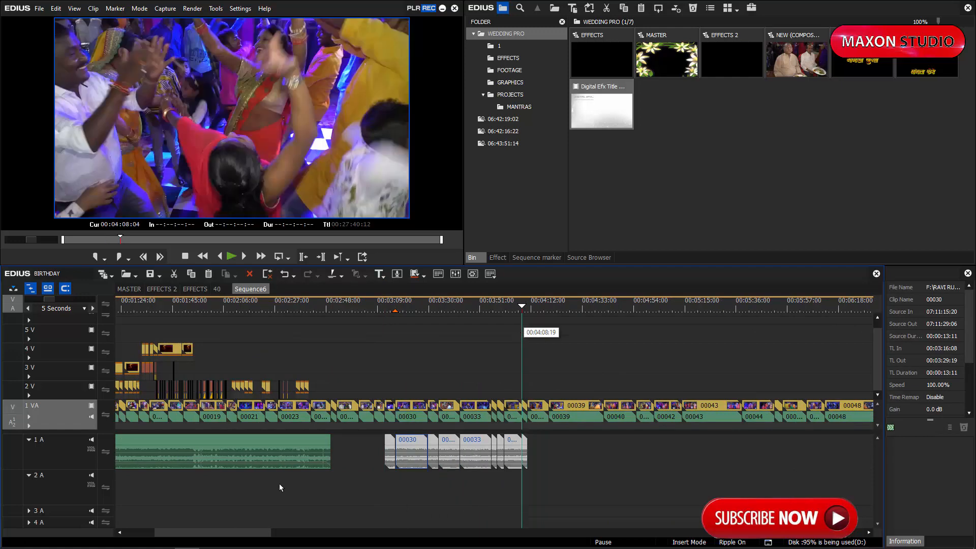
click(47, 487)
key(ctrl+v)
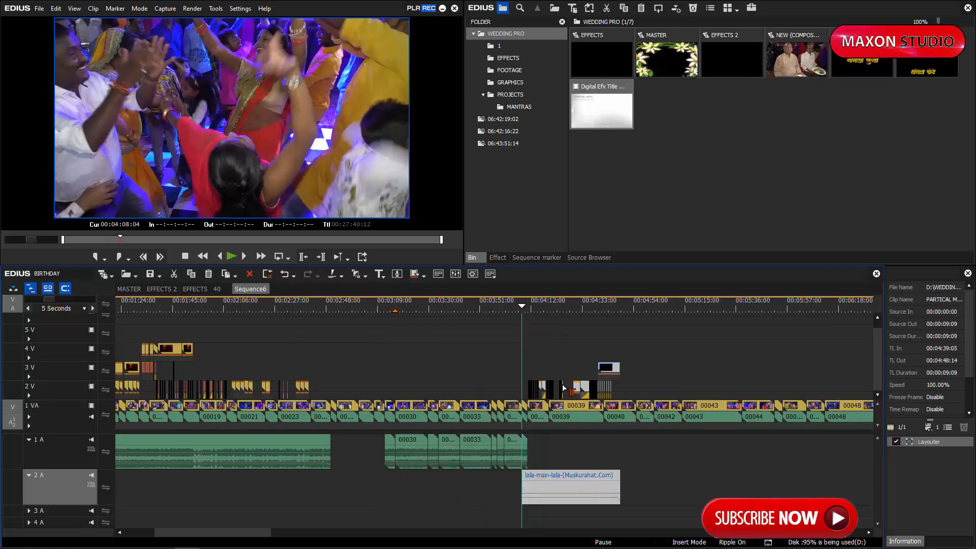
- Try to shift the visible clips from 00:03:12:00 onward about two minutes later on all tracks, and undo the move
drag(526, 308, 374, 373)
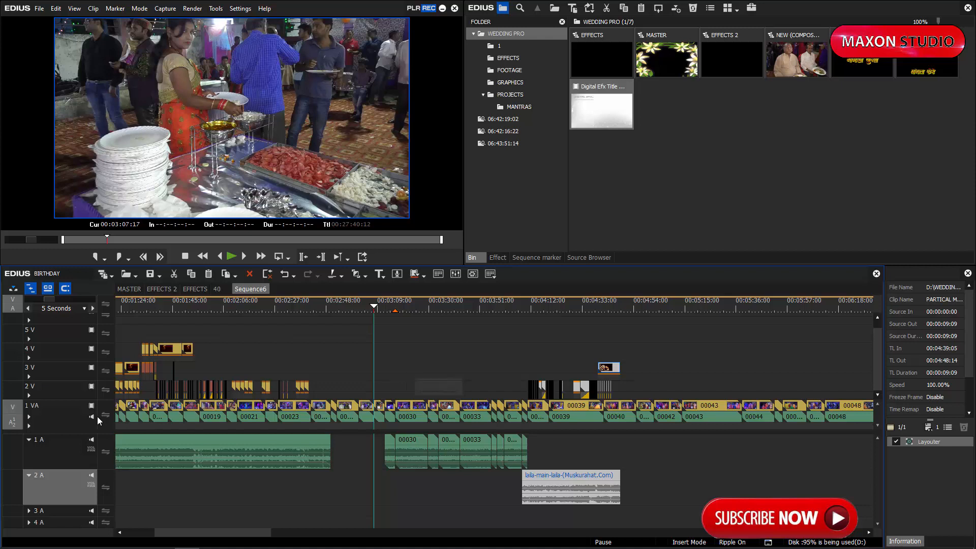
click(60, 418)
click(384, 313)
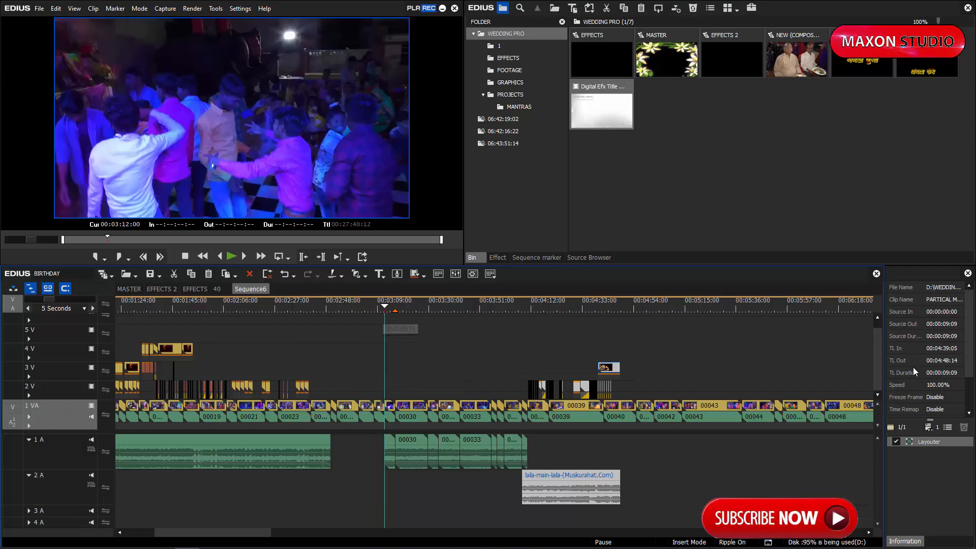
drag(858, 328, 392, 520)
drag(409, 415, 703, 416)
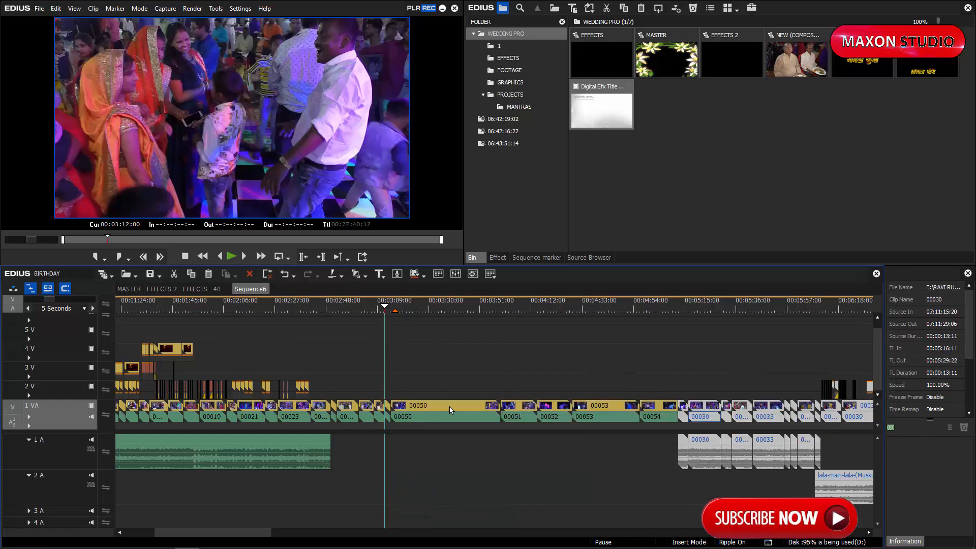
key(ctrl+z)
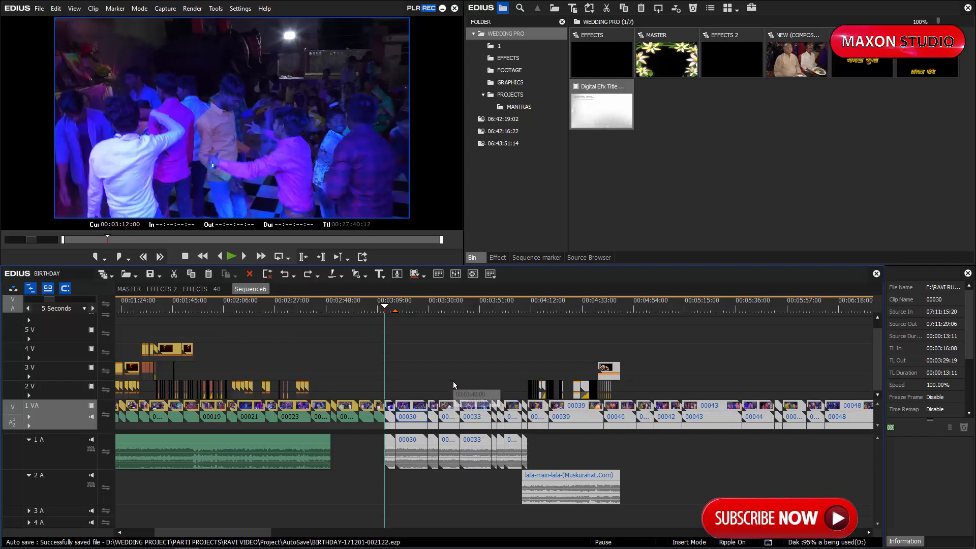
- Select all clips on every track from clip 00029 at 00:03:12:00 to the end of the sequence, and delete them
click(402, 419)
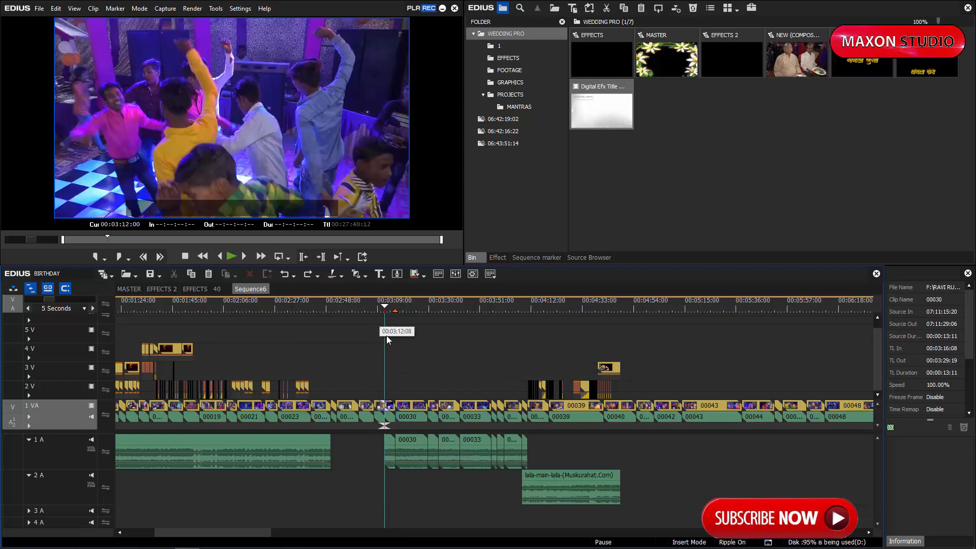
click(391, 409)
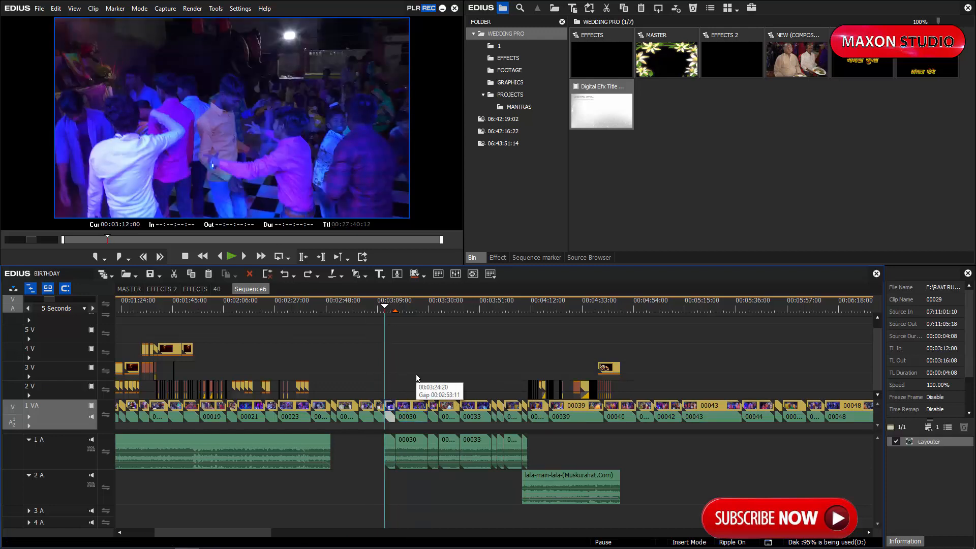
key(shift+End)
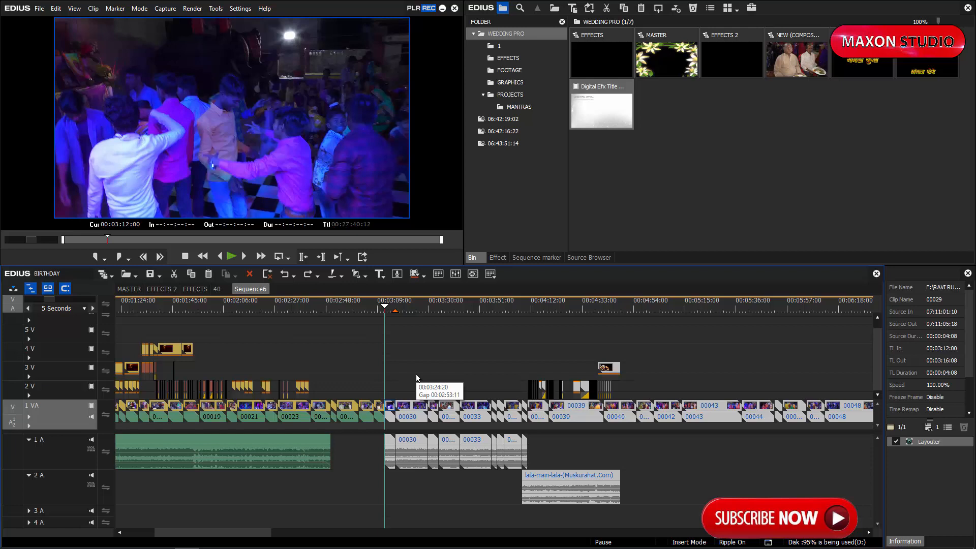
key(Delete)
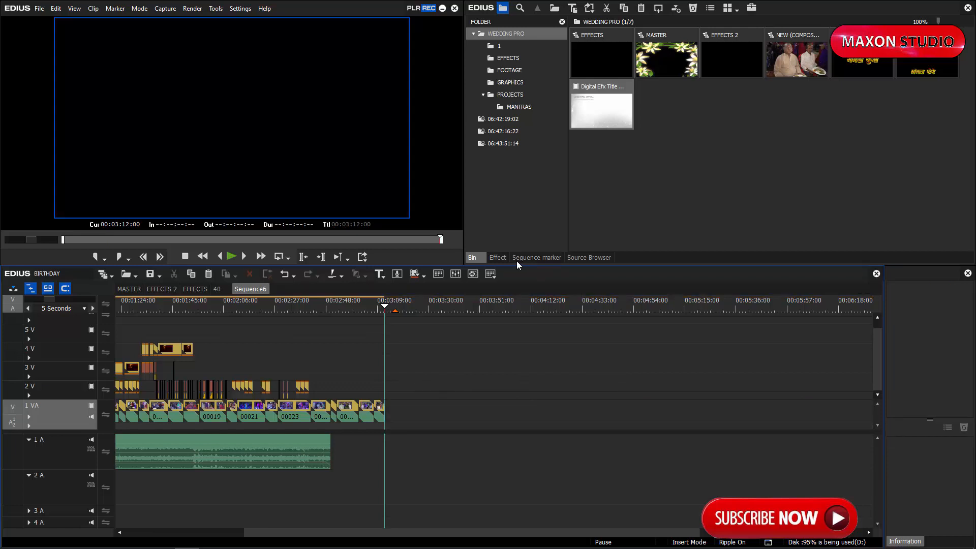
- Insert clips 00066 through DISC from bin folder 1 on track 1 VA at 00:03:12:00
click(510, 71)
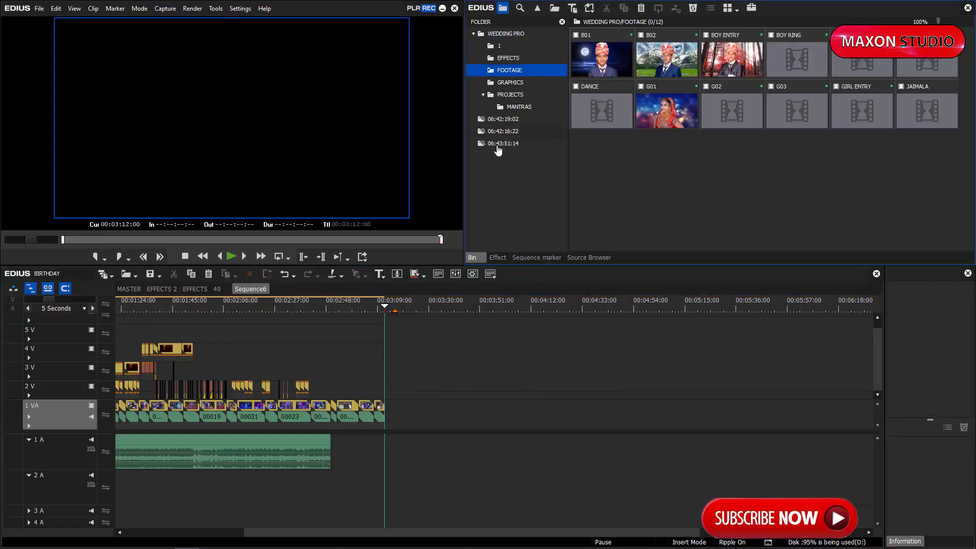
click(512, 107)
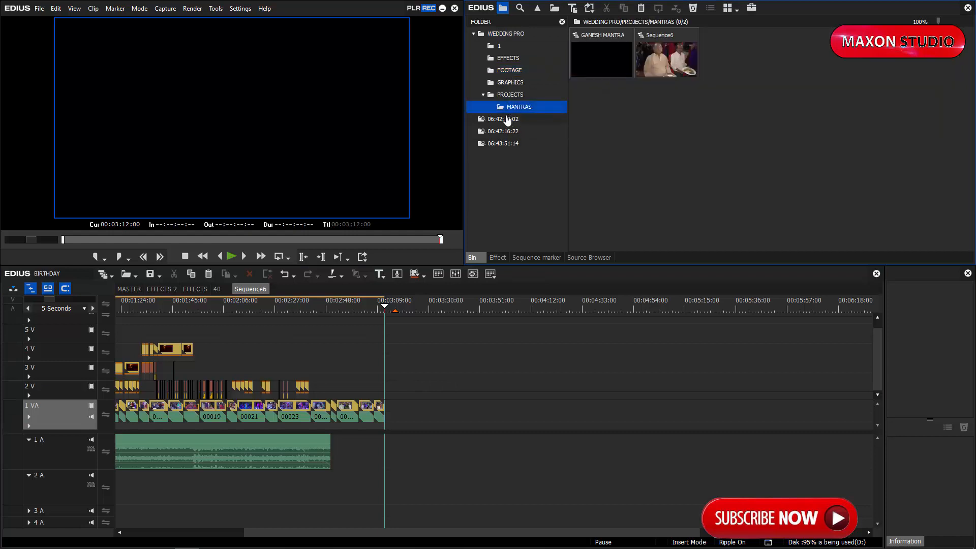
click(500, 46)
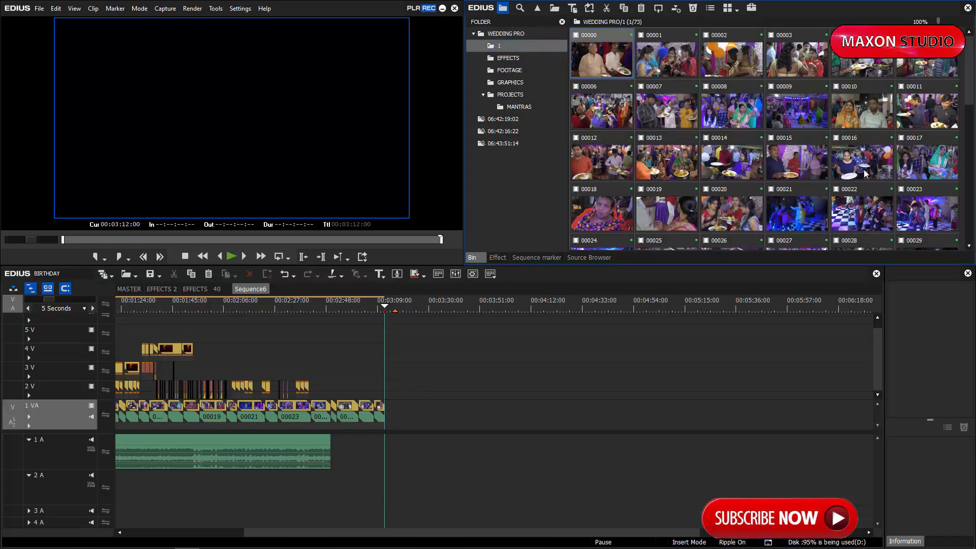
scroll(865, 173, down, 5)
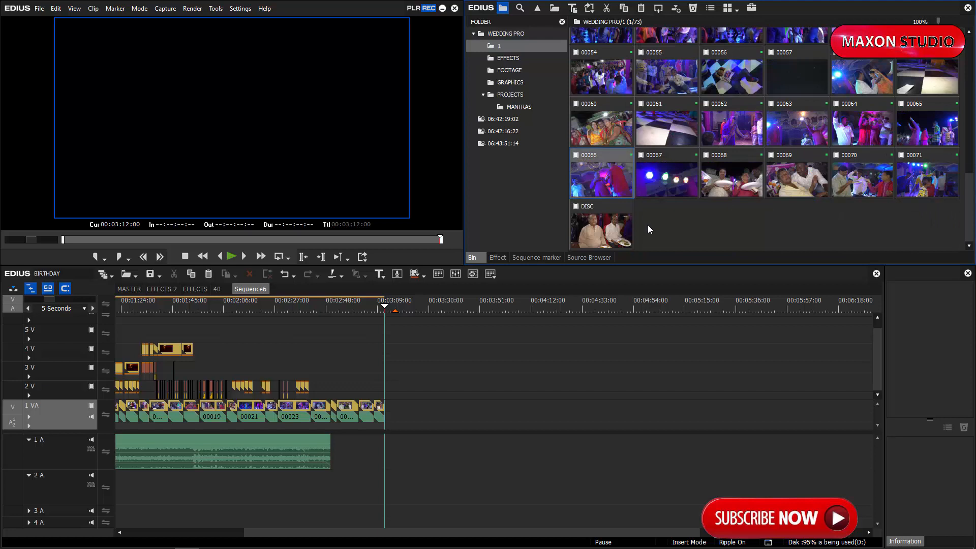
shift+click(607, 223)
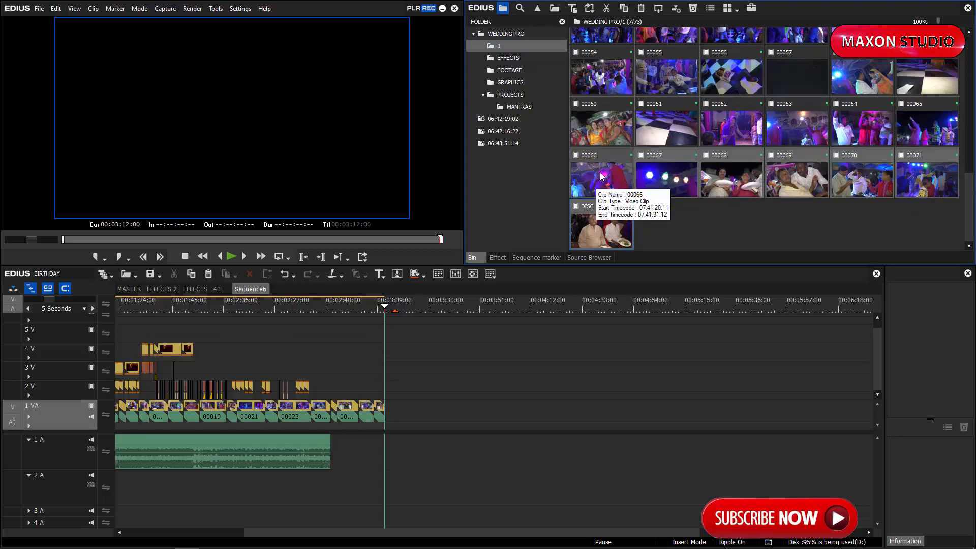
drag(603, 173, 387, 408)
scroll(618, 341, down, 2)
scroll(370, 387, down, 1)
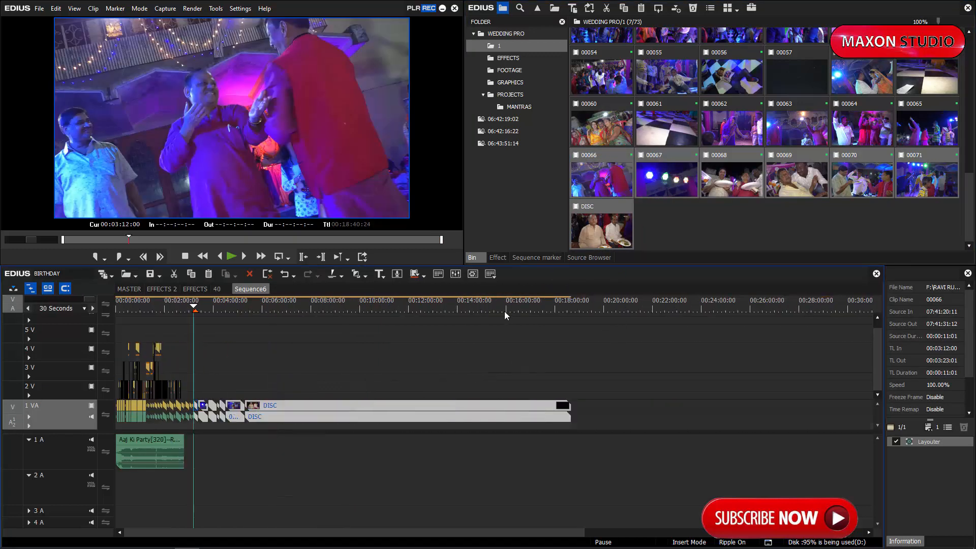
- Try to paste the copied clips at 00:18:40:24 after the DISC clip, and undo the paste
drag(505, 311, 572, 336)
key(ctrl+v)
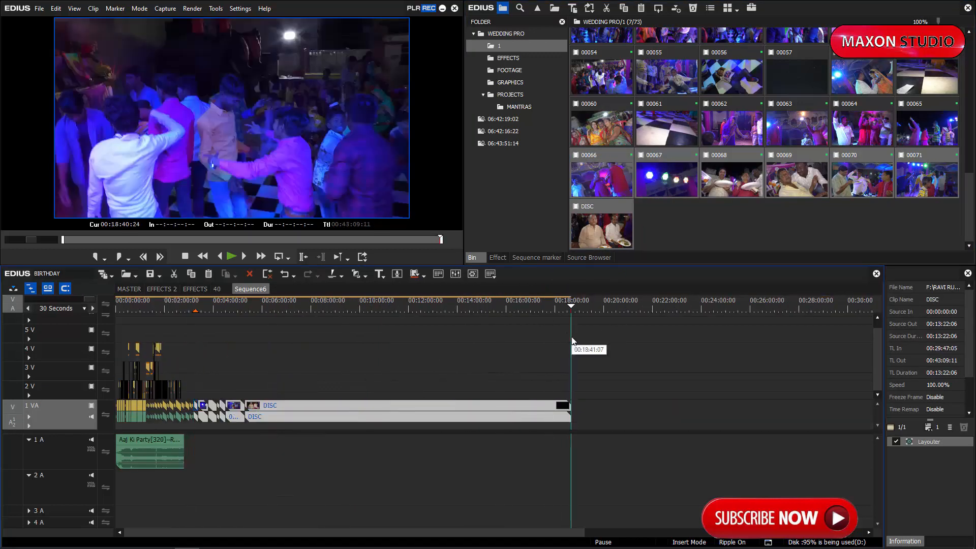
key(ctrl+z)
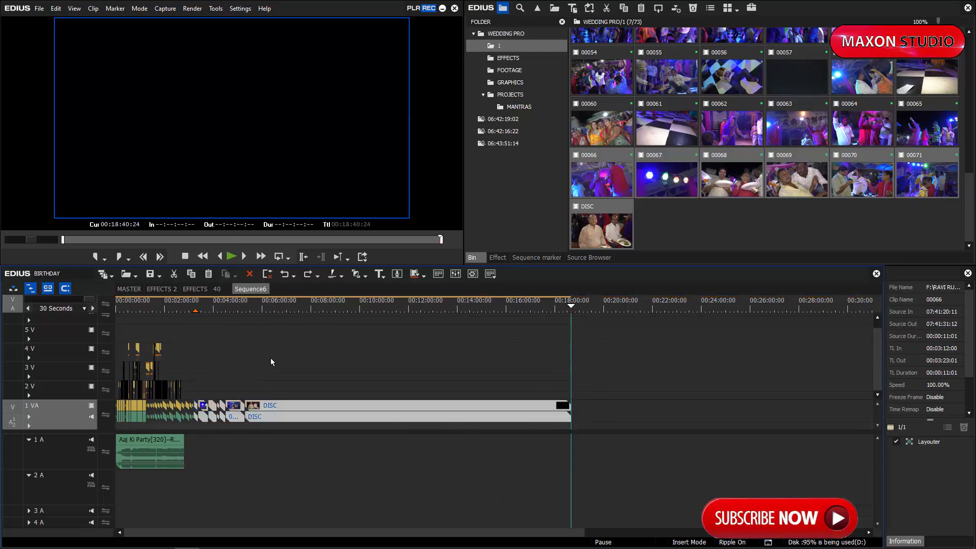
- Undo the insertion of clips 00066 through DISC and the earlier deletion of all clips from 00:03:12:00 onward
drag(215, 307, 189, 309)
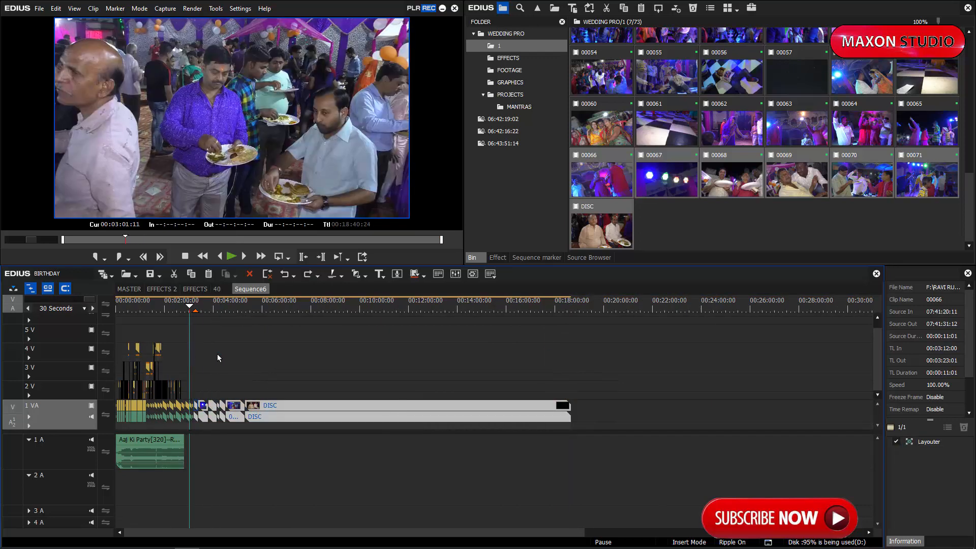
key(ctrl+z)
key(ctrl+v)
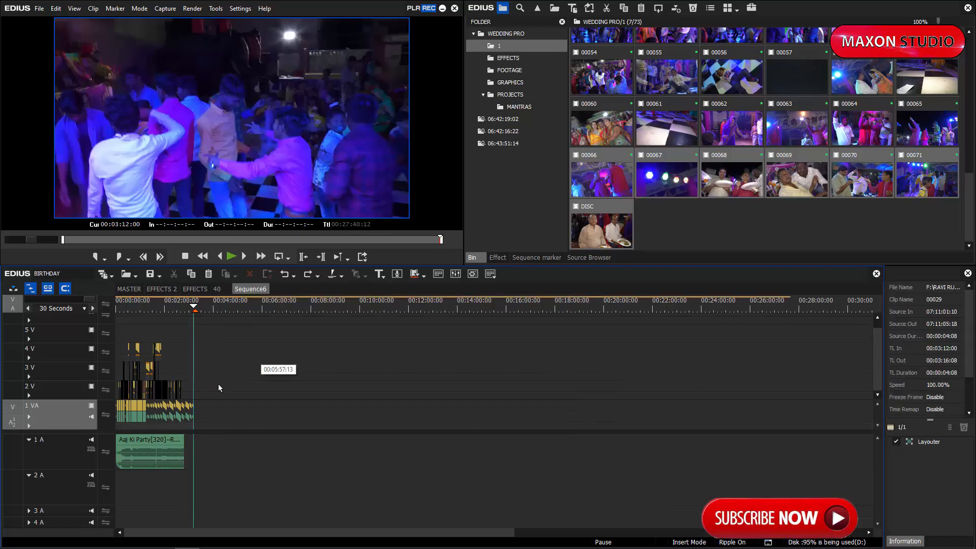
scroll(221, 386, up, 3)
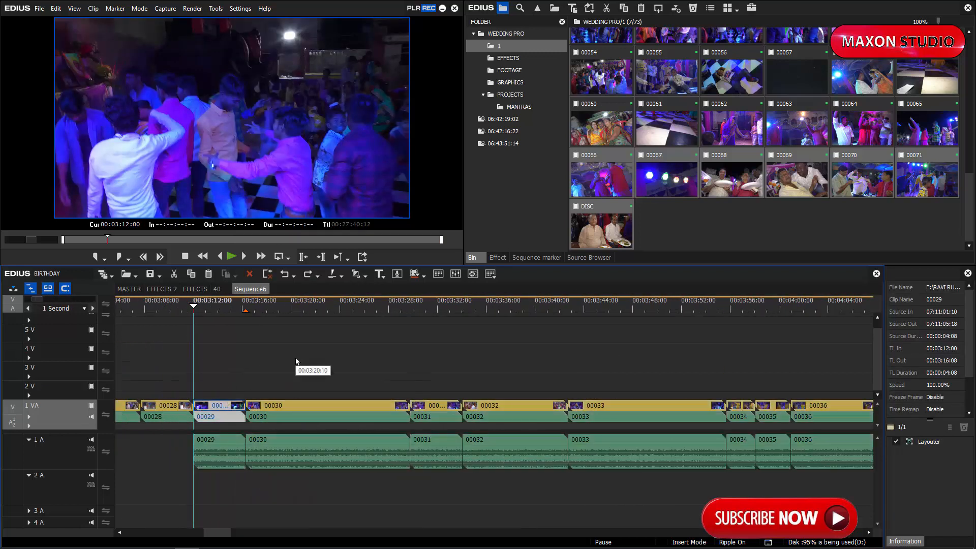
- Try to shift all clips on every track from 00029 to the sequence end by about 2 min 44 s later, and undo it
key(ctrl+shift+End)
scroll(303, 361, down, 1)
scroll(303, 355, down, 1)
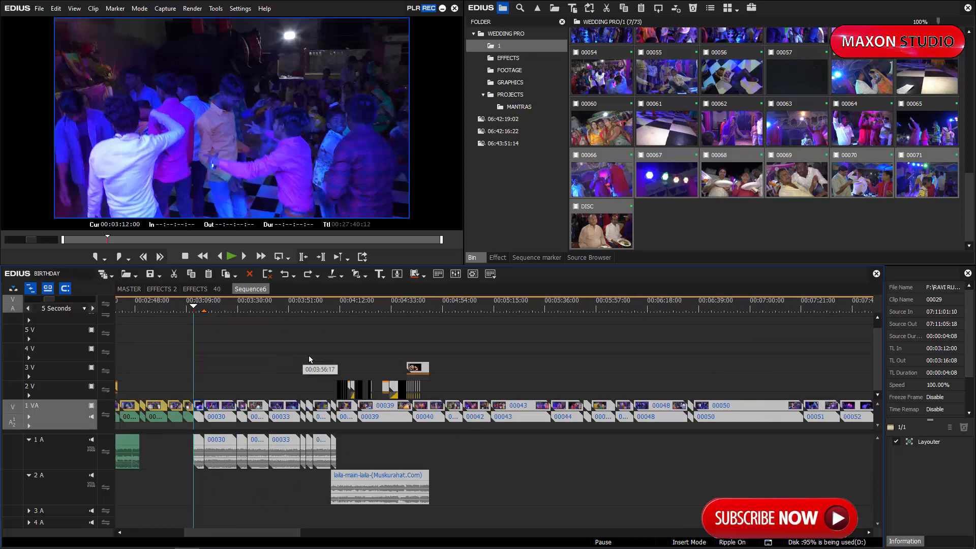
drag(220, 411, 622, 413)
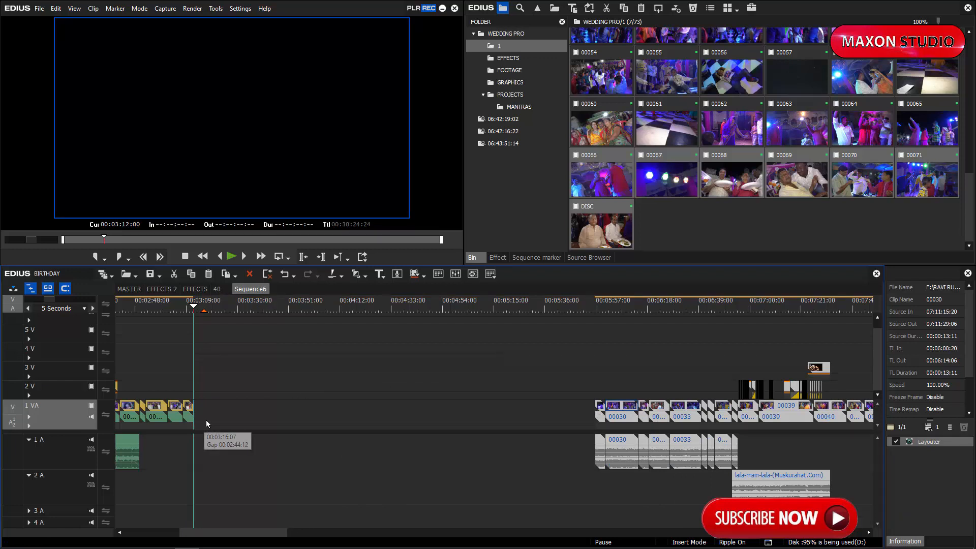
key(ctrl+z)
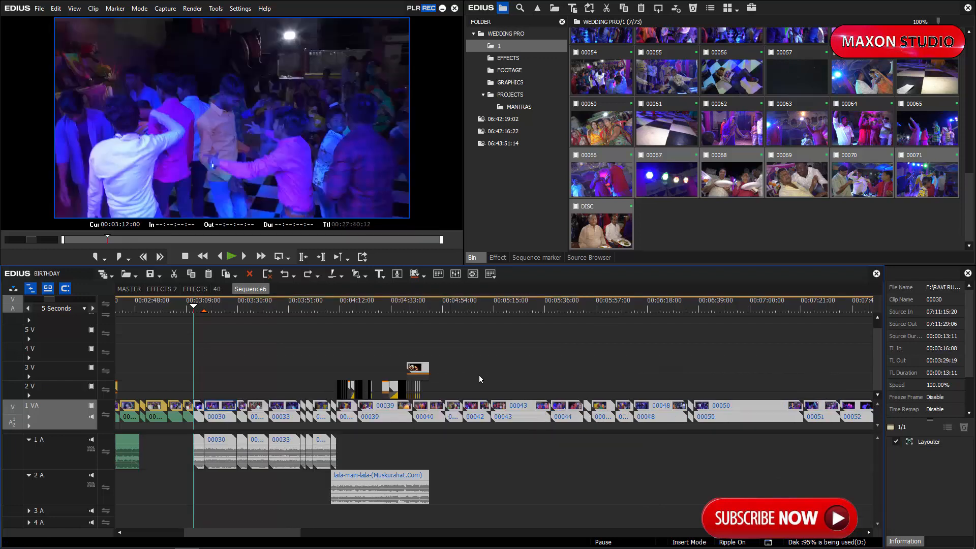
- Delete all selected clips from 00:03:12:00 onward and insert clips 00066 through DISC on track 1 VA in their place
key(Delete)
drag(593, 169, 249, 397)
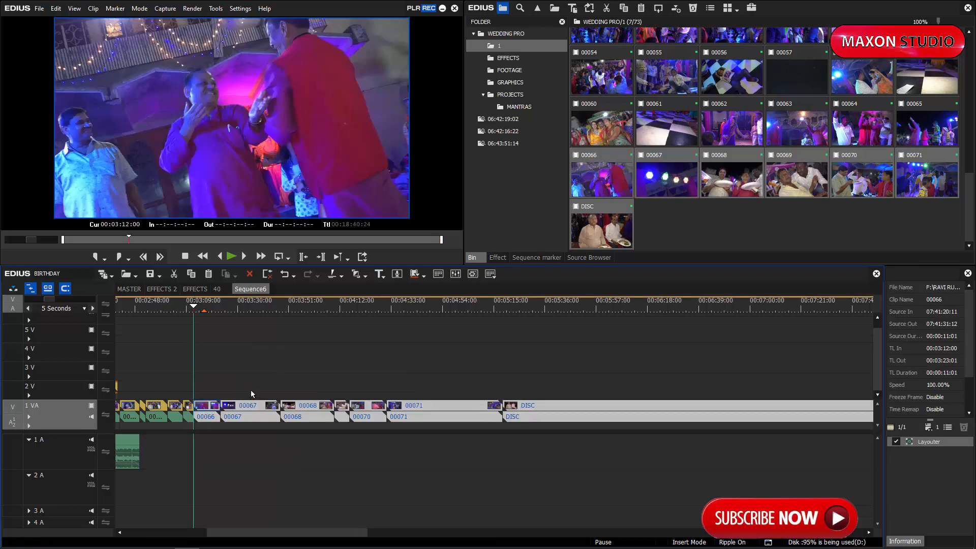
key(ctrl+z)
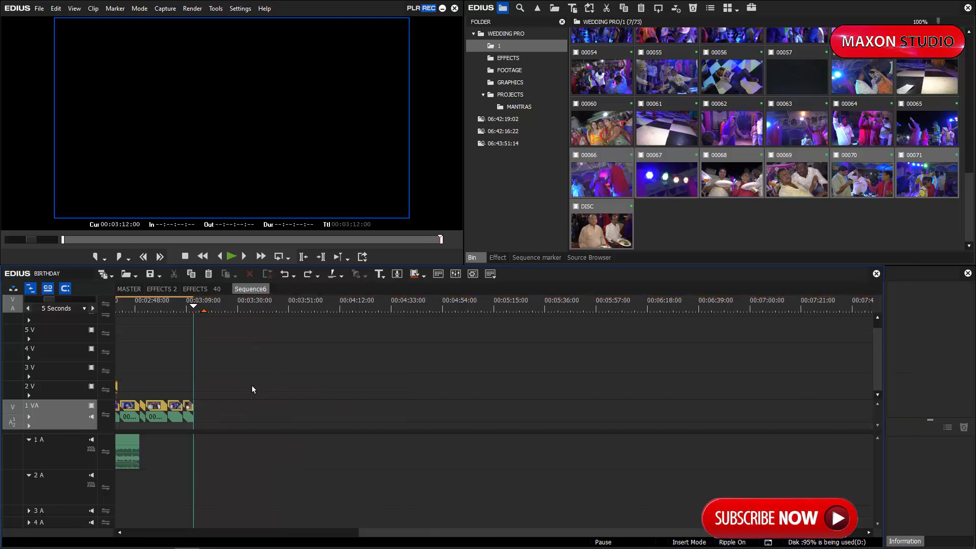
key(ctrl+z)
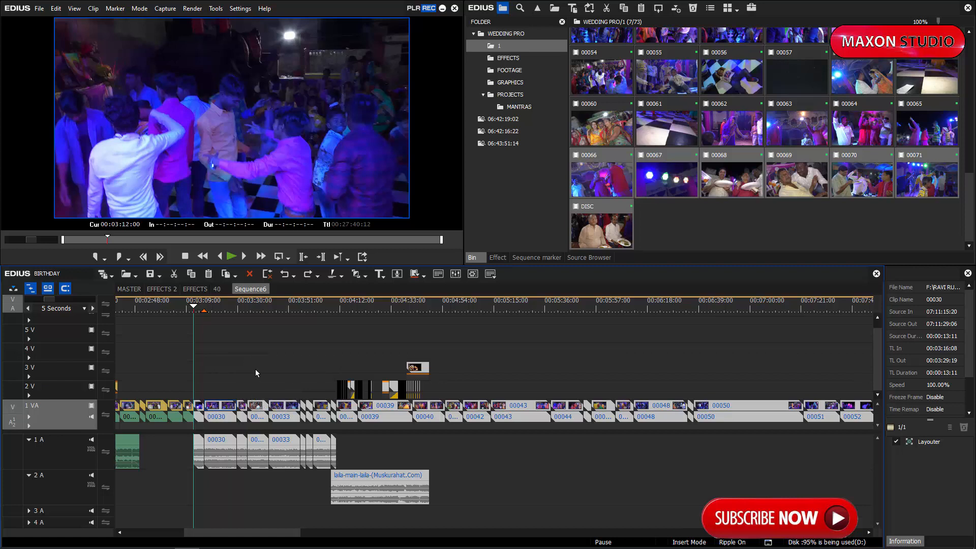
key(ctrl+y)
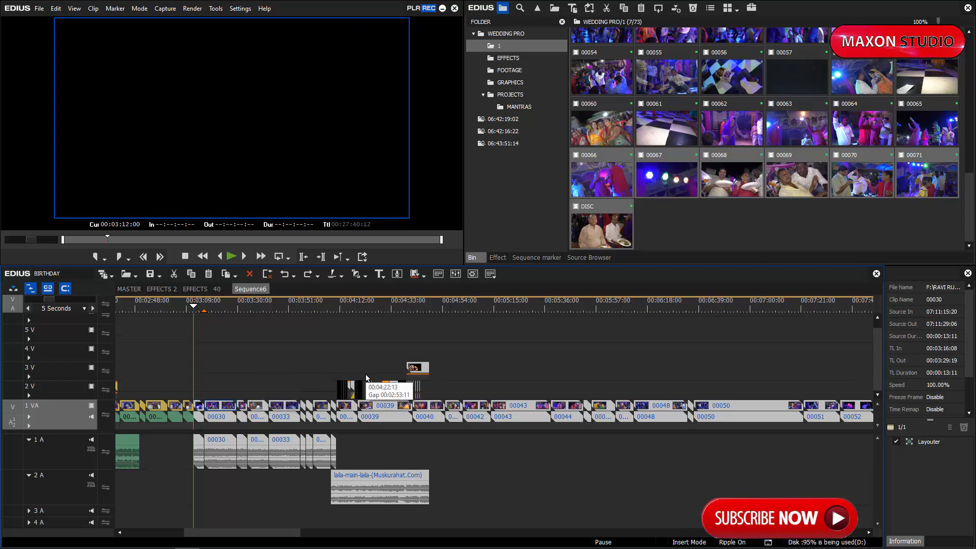
drag(598, 186, 234, 406)
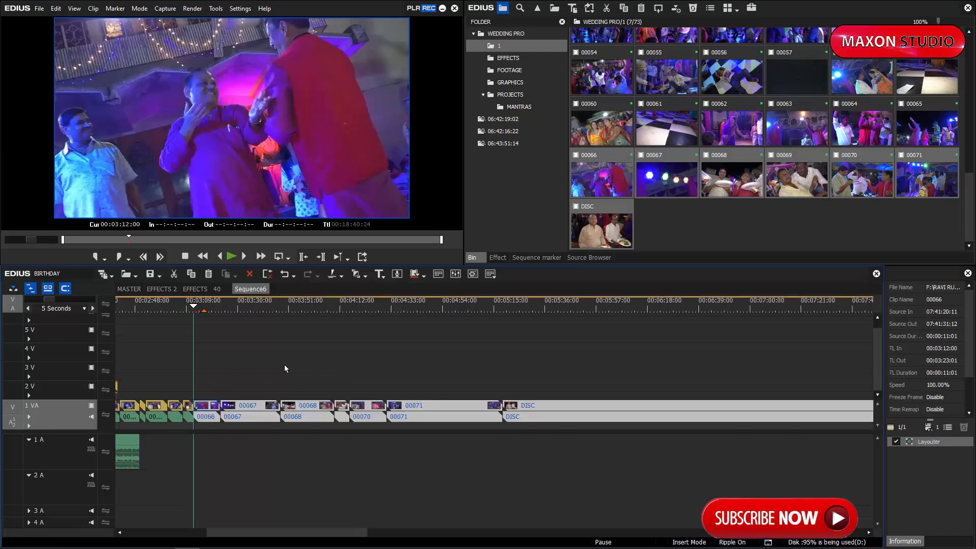
- Paste the copied clips, starting with 00029, across the tracks at 00:18:40:24 directly after the DISC clip
scroll(280, 364, down, 2)
key(ctrl+0)
scroll(307, 356, down, 1)
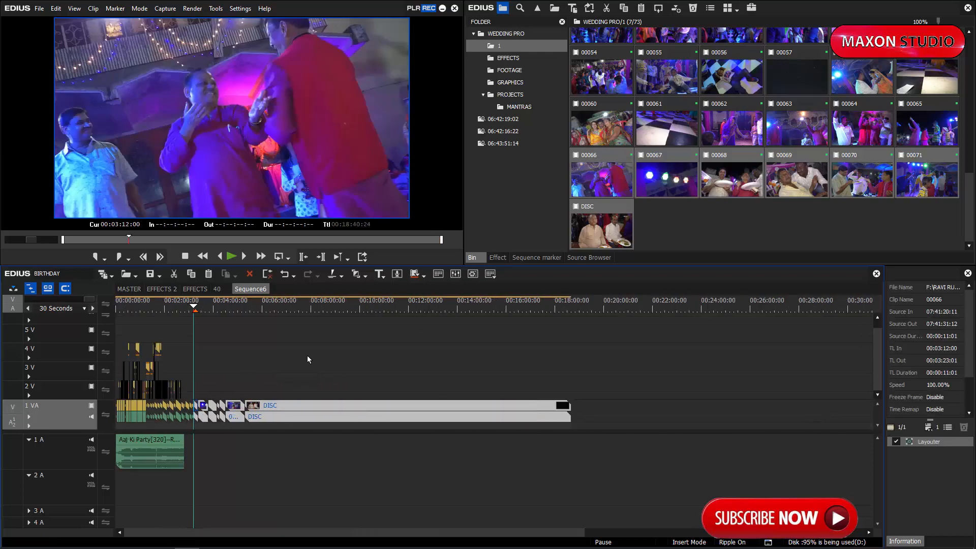
drag(209, 309, 572, 367)
key(ctrl+v)
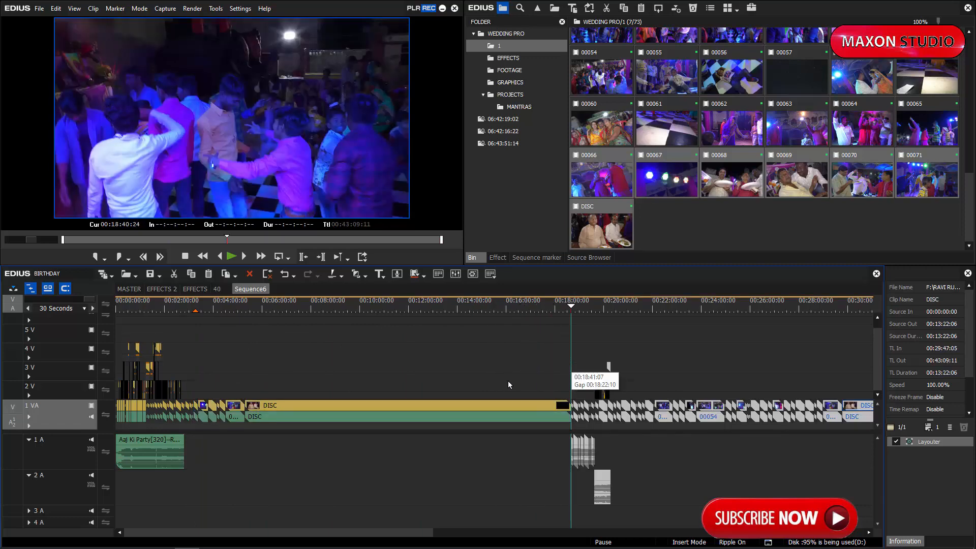
- Delete the pasted clips and the preceding clips back to about 00:02:52:08
key(Delete)
drag(565, 381, 190, 441)
key(Delete)
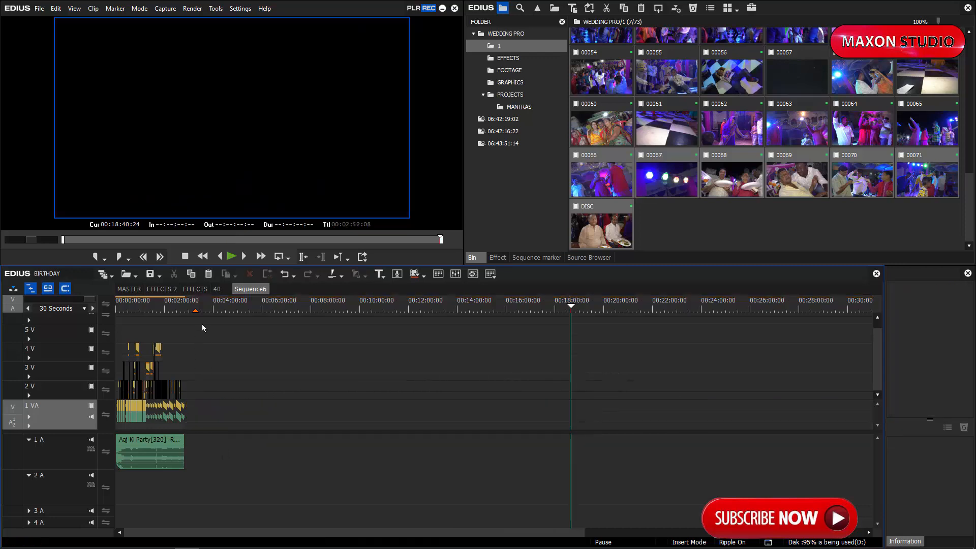
- Delete the short clip following 00024 so that the sequence ends near 00:02:49:20
click(196, 307)
key(a)
key(a)
key(a)
key(ctrl+0)
click(215, 315)
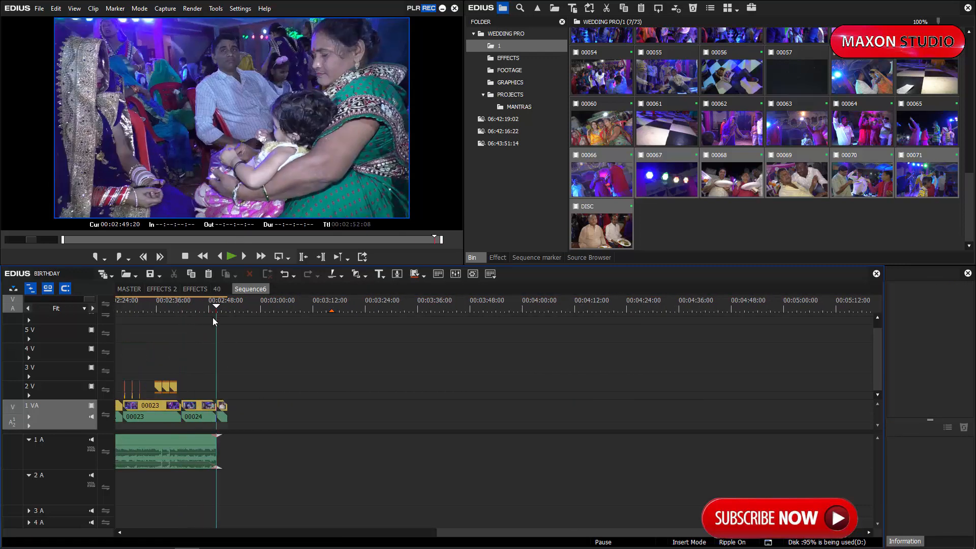
click(222, 418)
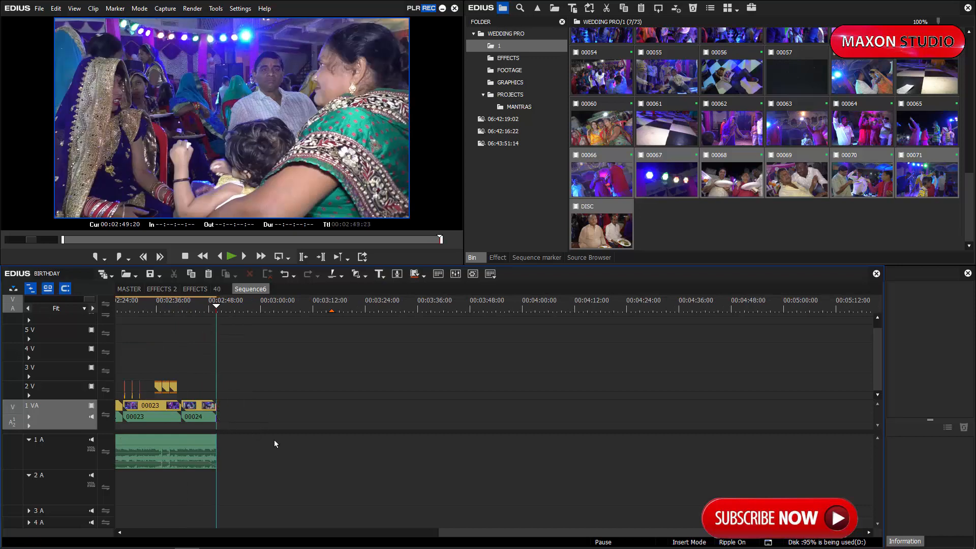
- Undo the recent deletions, paste and insertion until the original clips from 00:03:12:00 onward are restored
key(ctrl+z)
key(ctrl+z)
key(ctrl+z)
key(ctrl+z)
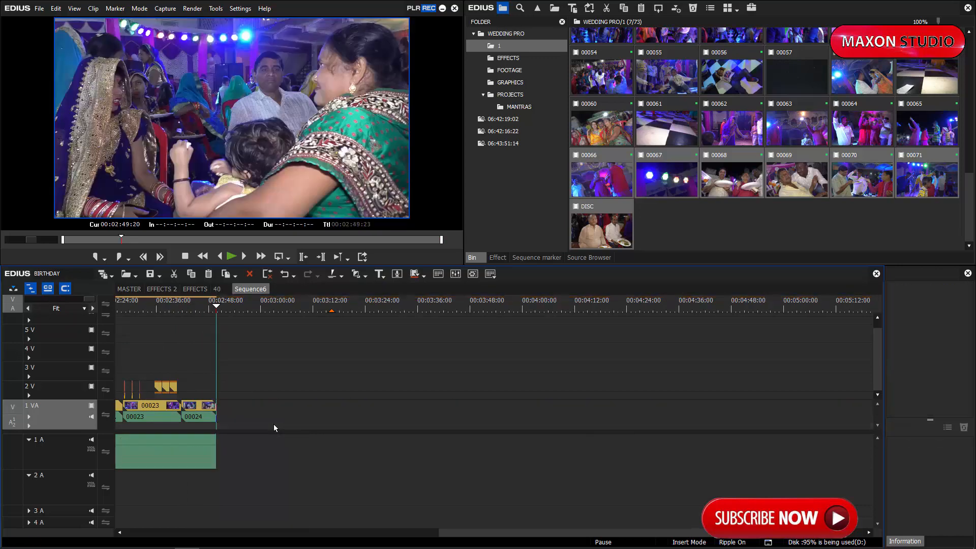
key(ctrl+z)
key(ctrl+z)
key(ctrl+z)
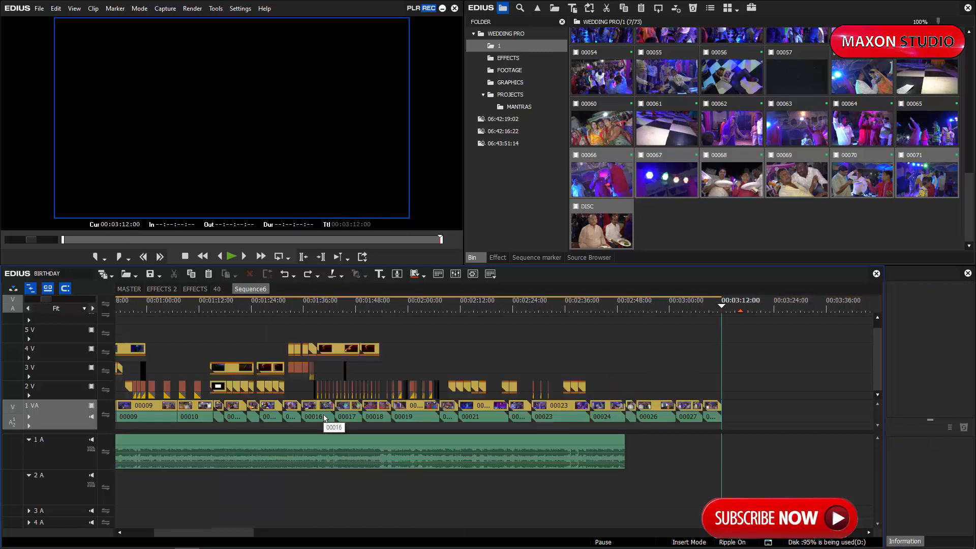
key(ctrl+z)
key(ctrl+z)
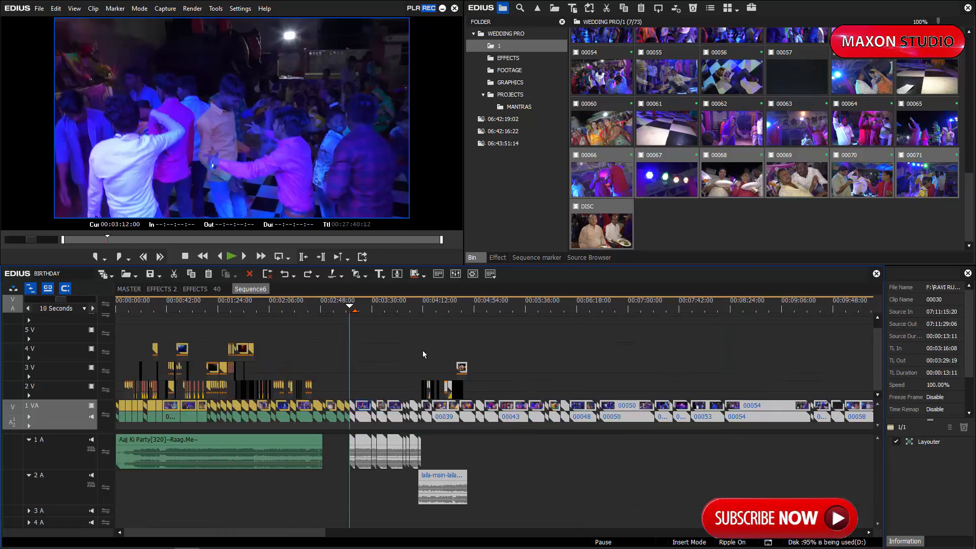
- Select clip 00028 and all clips before it on every track, back to the start of the sequence
drag(423, 351, 357, 362)
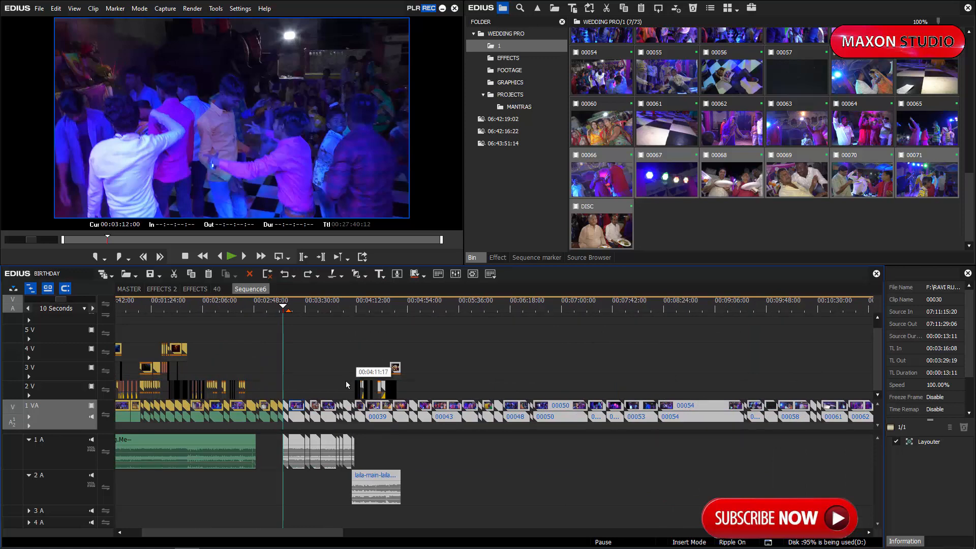
scroll(323, 371, up, 2)
scroll(323, 370, down, 2)
scroll(282, 362, up, 2)
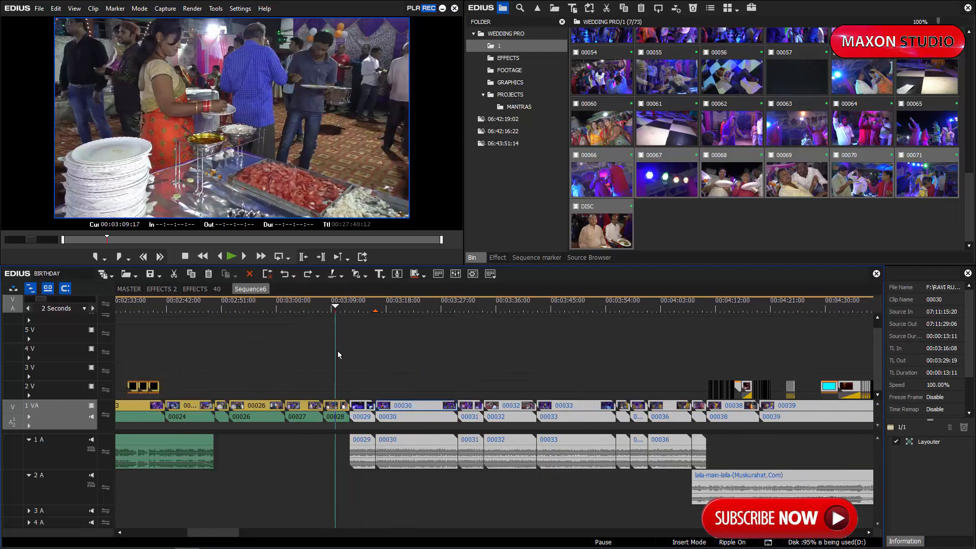
click(336, 415)
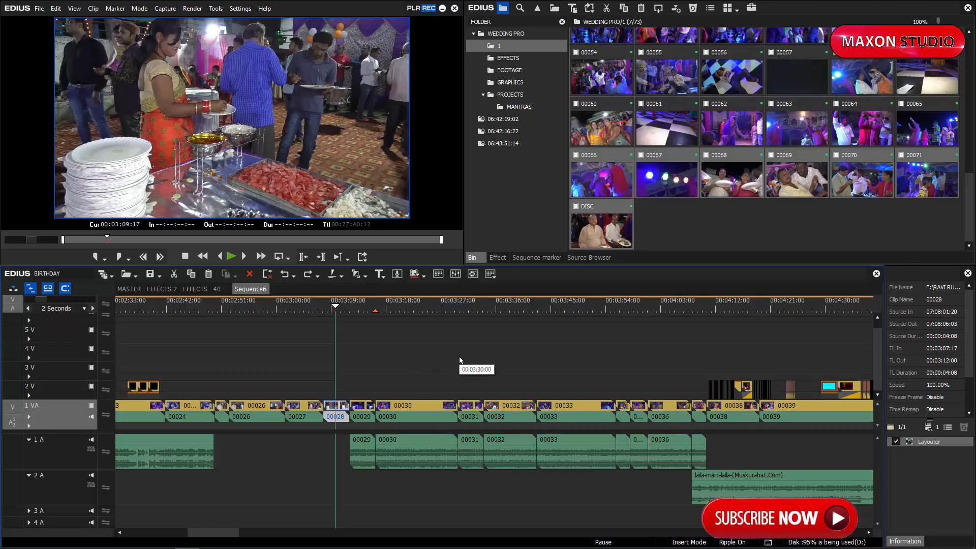
key(ctrl+shift+Home)
scroll(314, 353, down, 2)
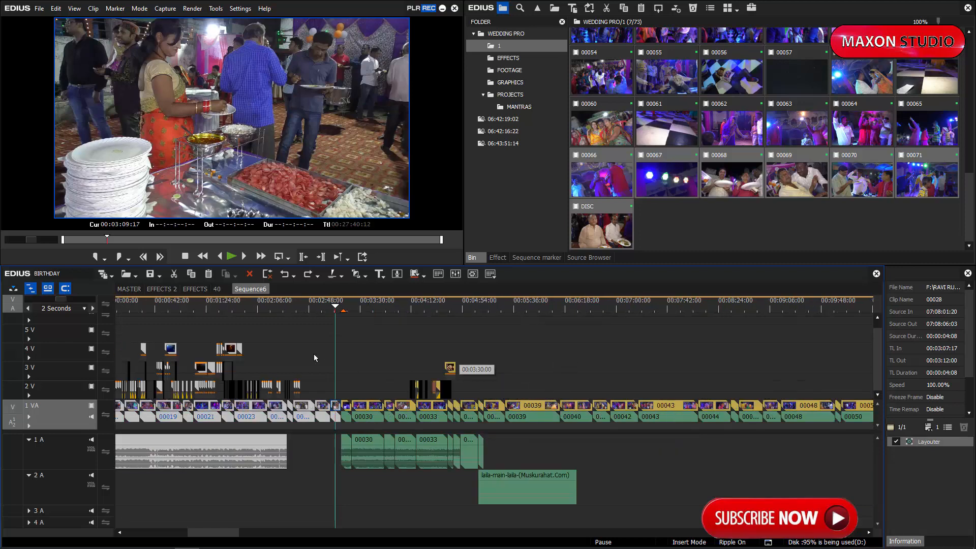
scroll(355, 365, up, 3)
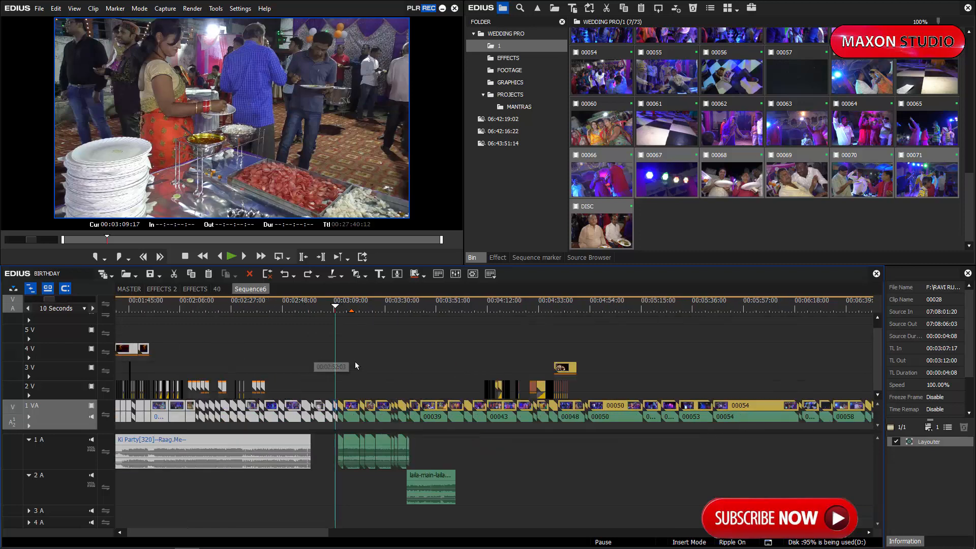
scroll(420, 355, down, 3)
scroll(371, 340, up, 2)
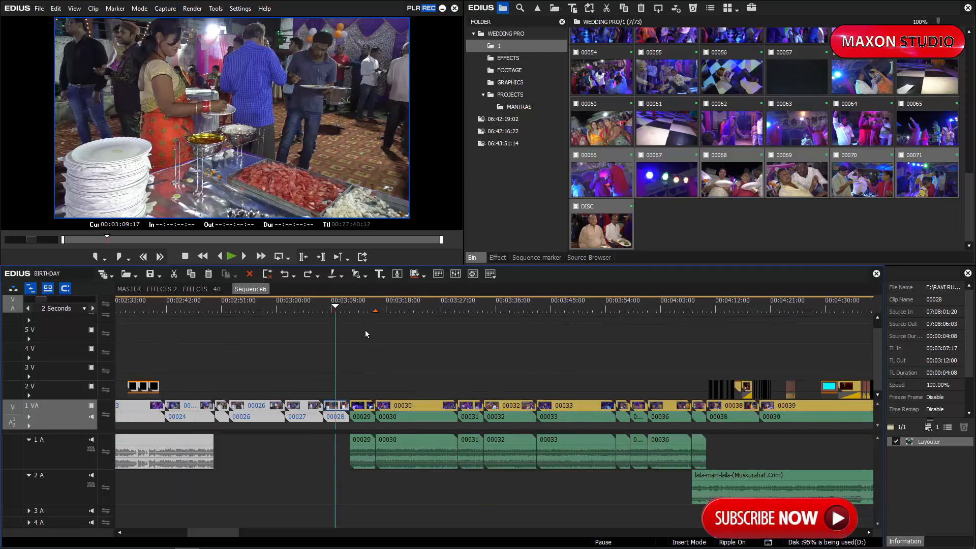
- Select clip 00029 at 00:03:12:00 and all clips following it on track 1 VA only
click(354, 315)
click(365, 407)
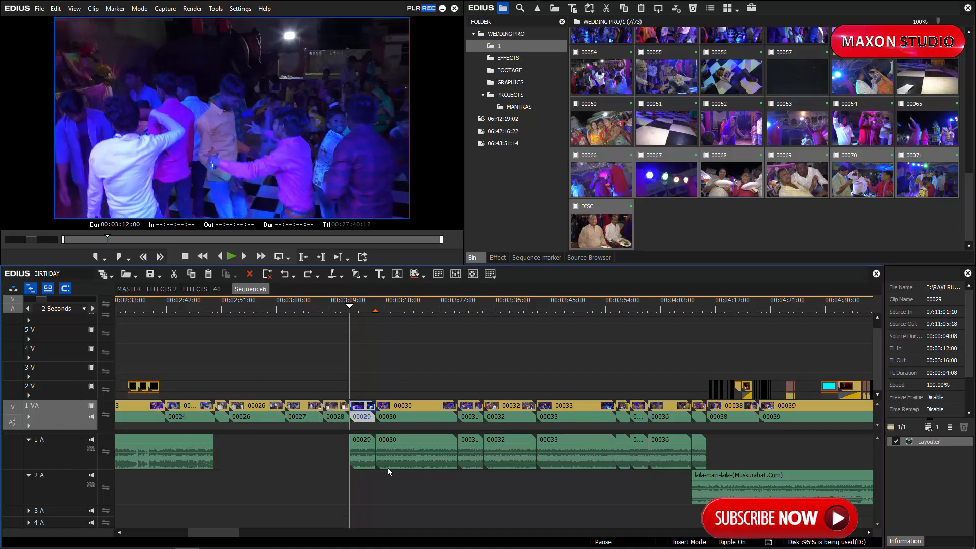
key(shift+End)
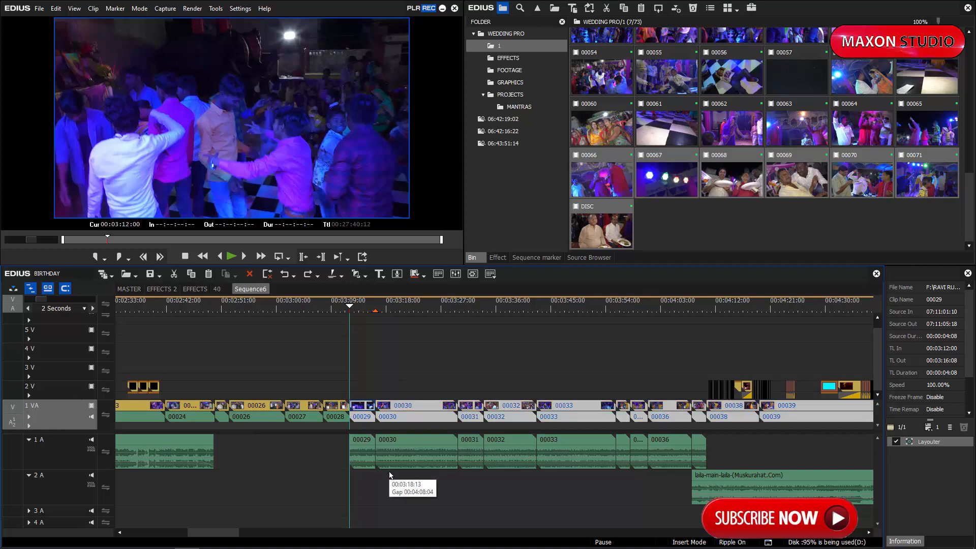
- Select clip 00028 and all clips before it on track 1 VA only
scroll(444, 471, down, 2)
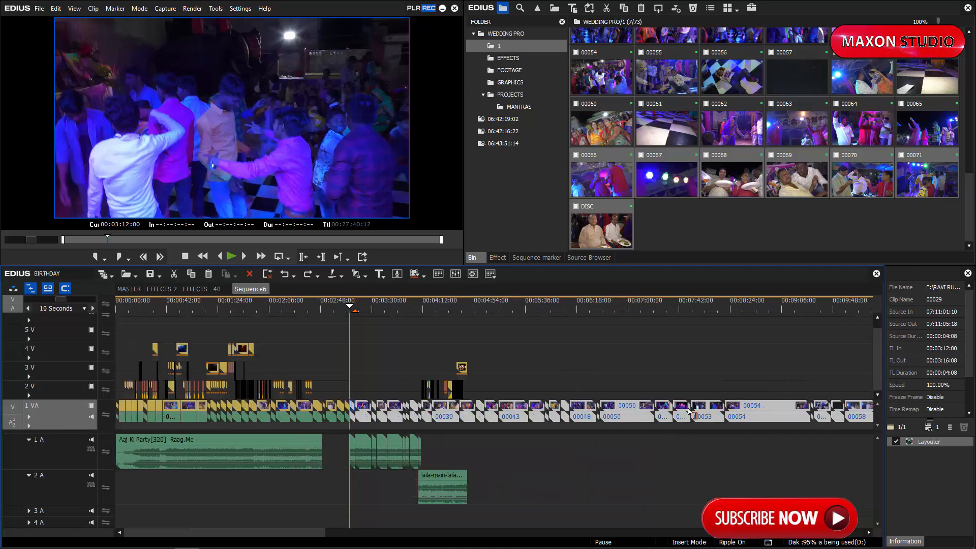
scroll(413, 412, up, 2)
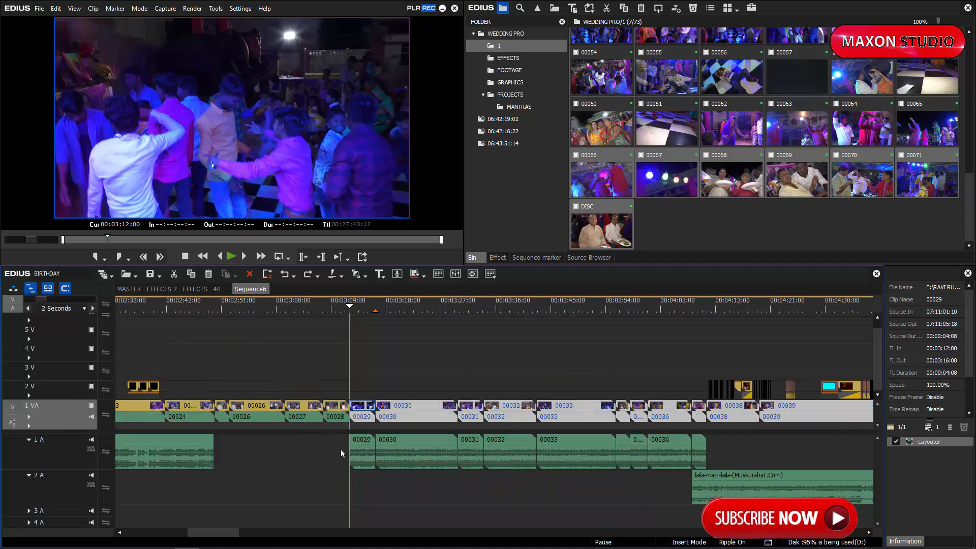
click(337, 406)
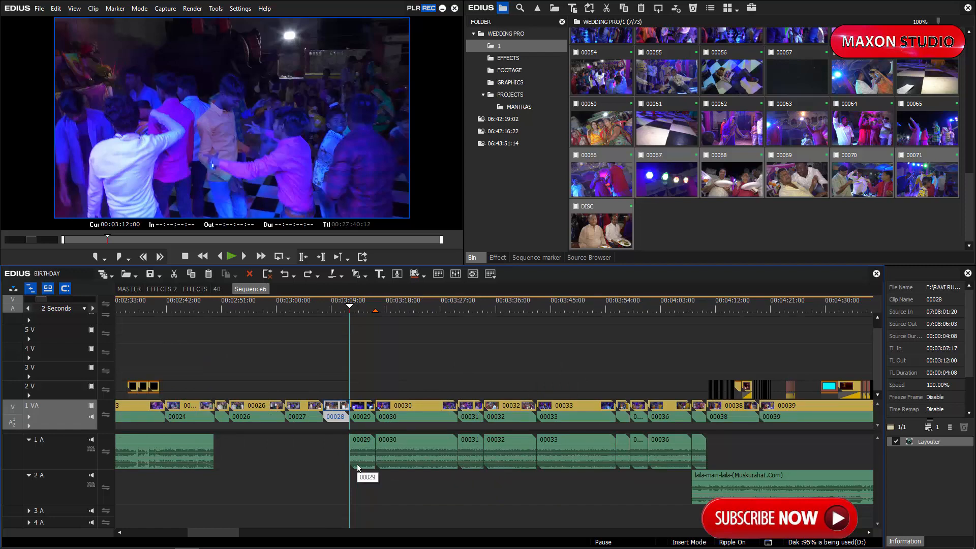
scroll(358, 467, down, 2)
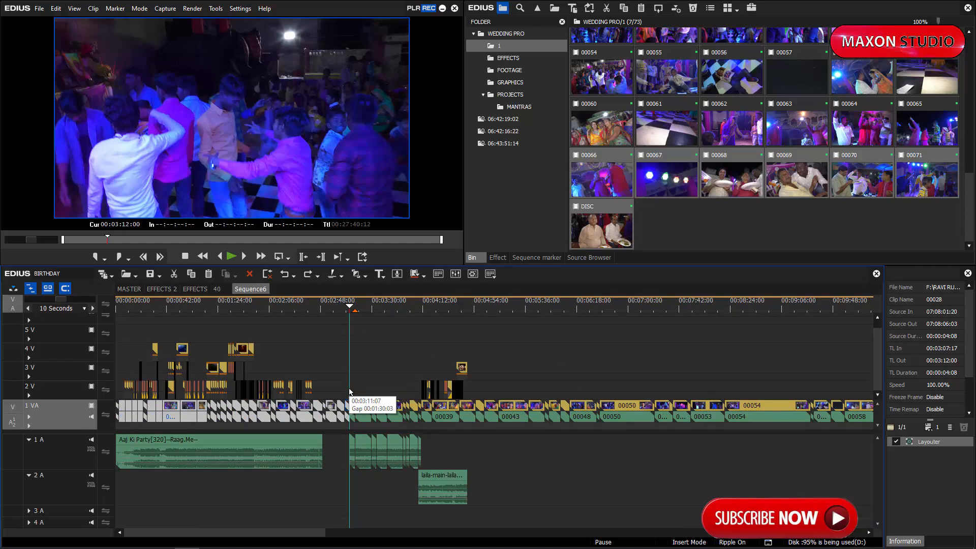
- From clip 00029, select the following clips on track 1 VA, extend that to every track, and switch to all preceding clips on every track
click(353, 409)
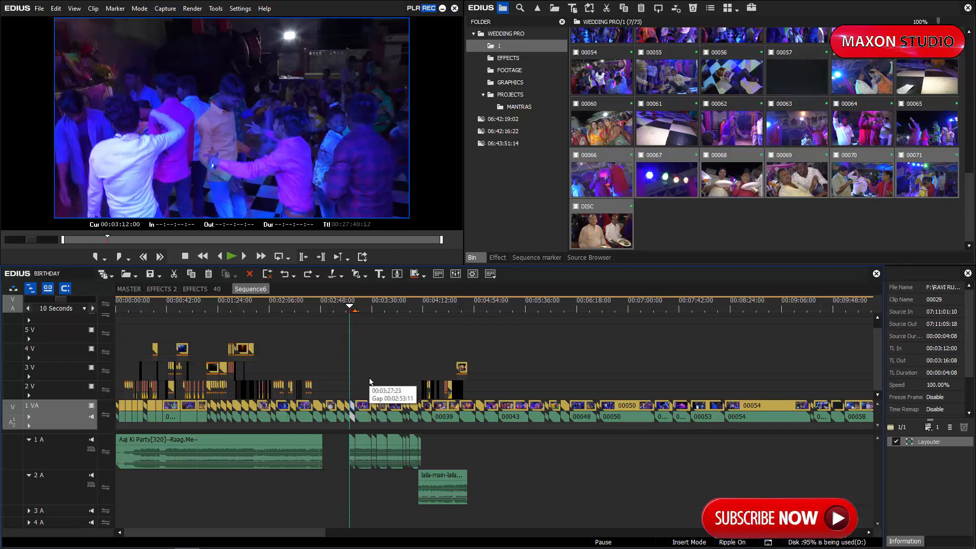
key(shift+End)
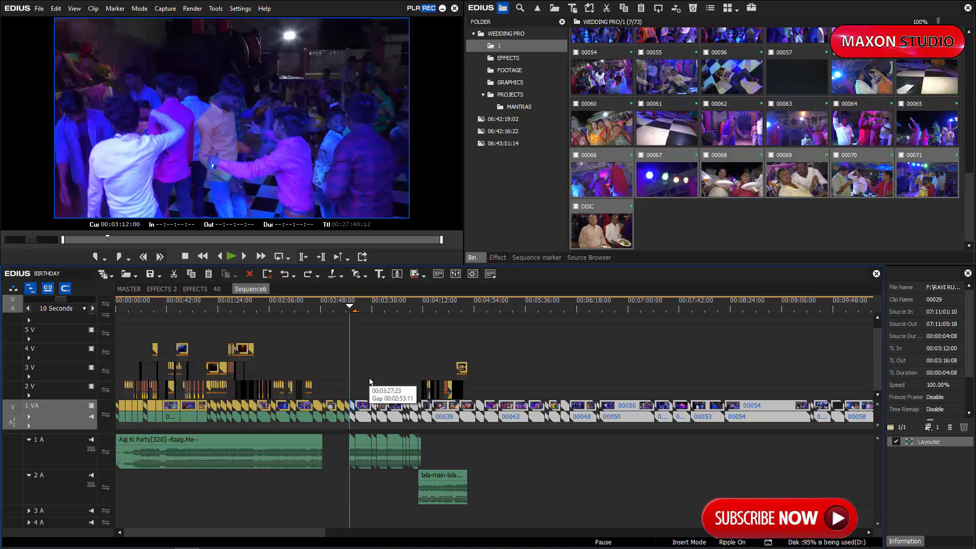
key(ctrl+shift+End)
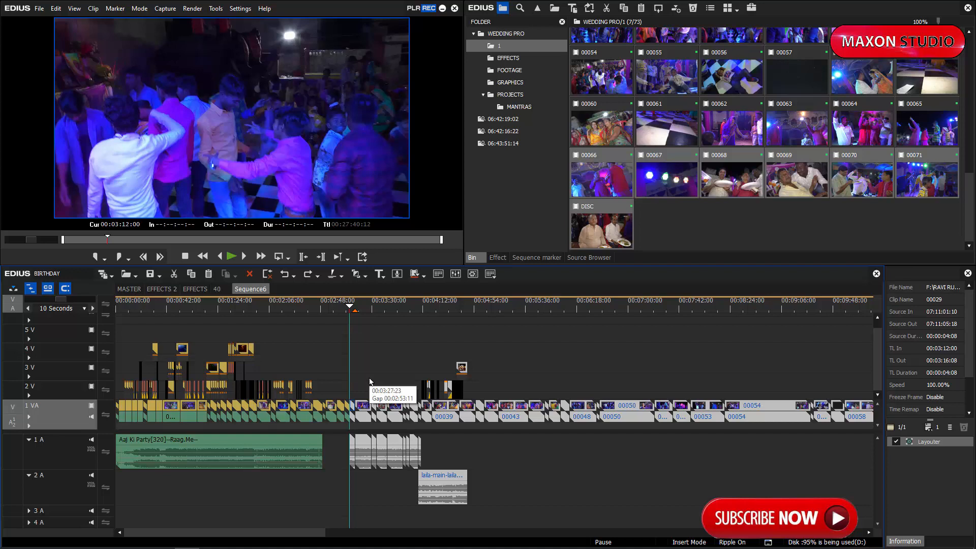
key(ctrl+shift+Home)
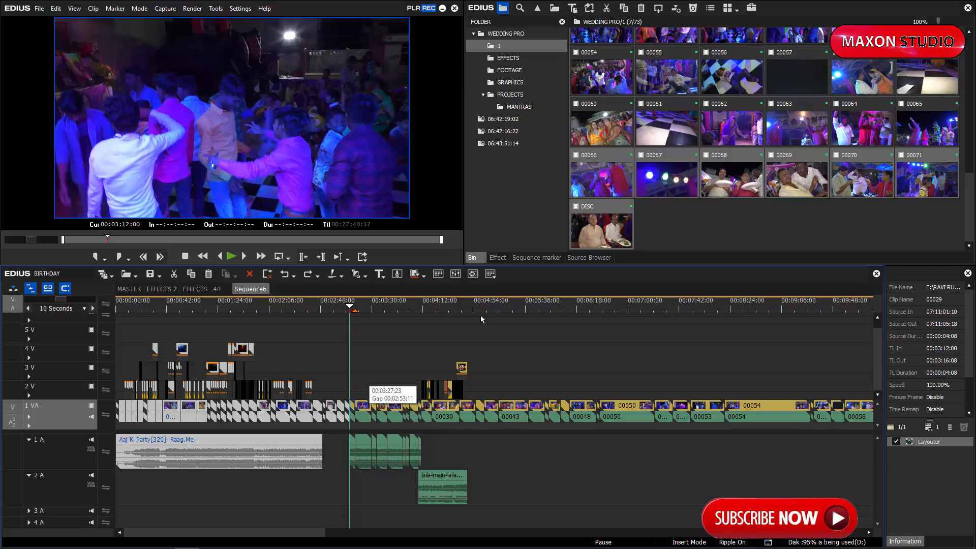
- Move the playhead to 00:04:46:15, shortly before the end of the laila-main-laila song on track 2 A
click(490, 340)
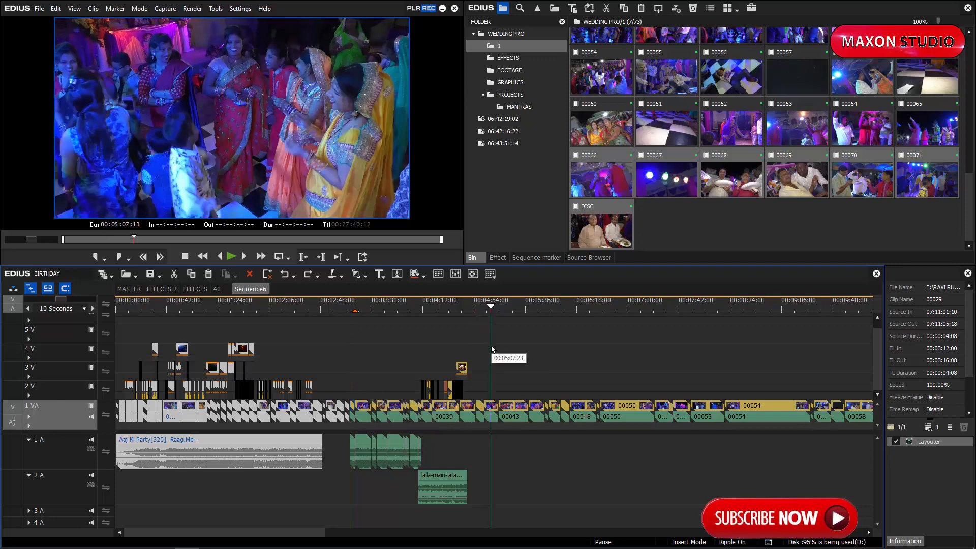
click(486, 305)
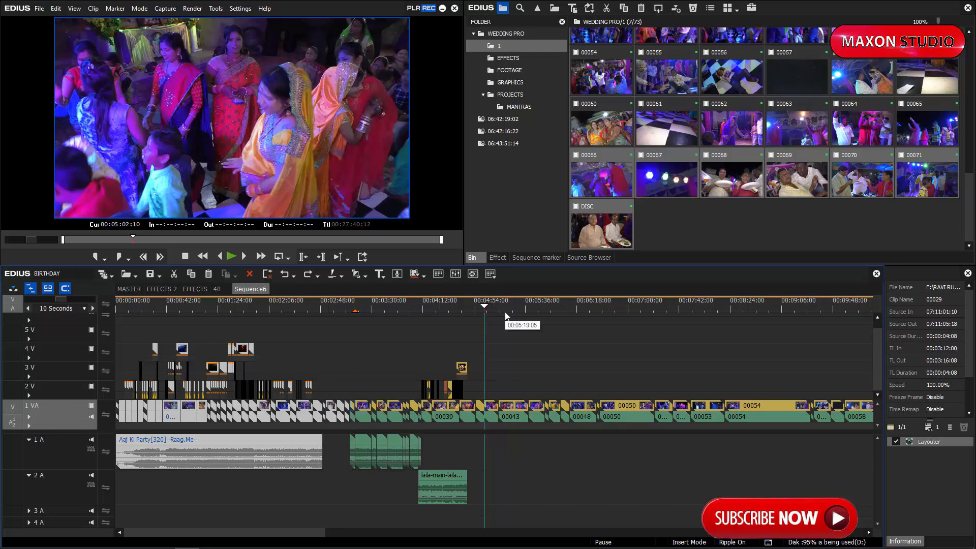
scroll(507, 316, up, 2)
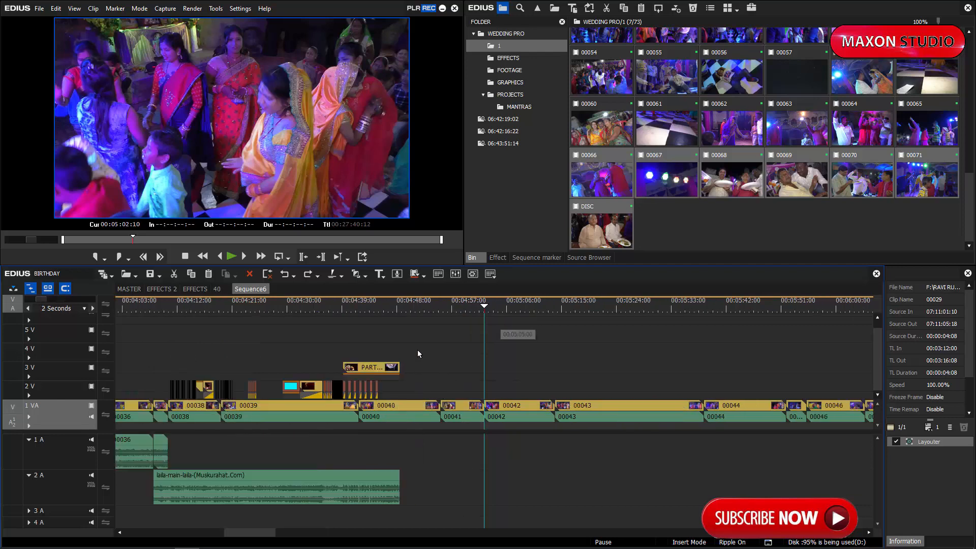
scroll(481, 368, down, 2)
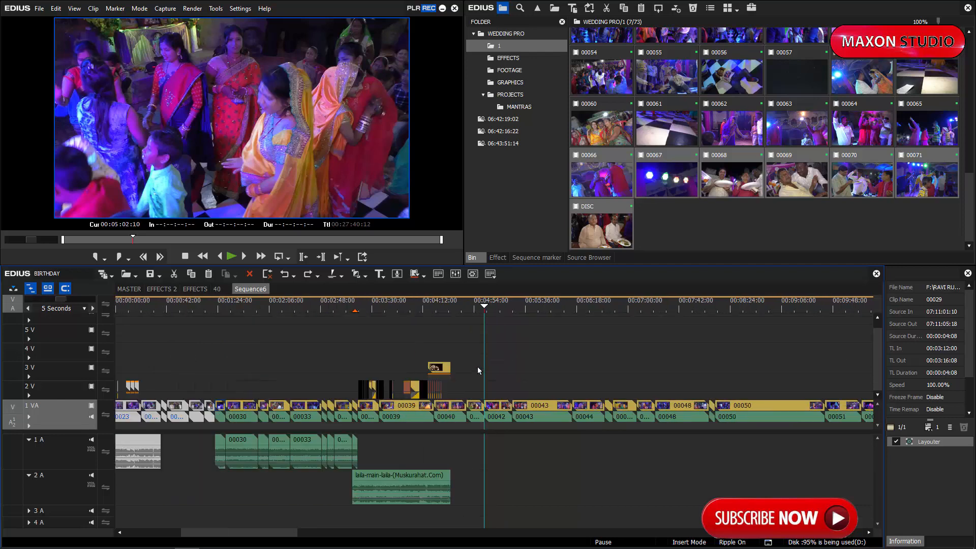
scroll(507, 356, up, 2)
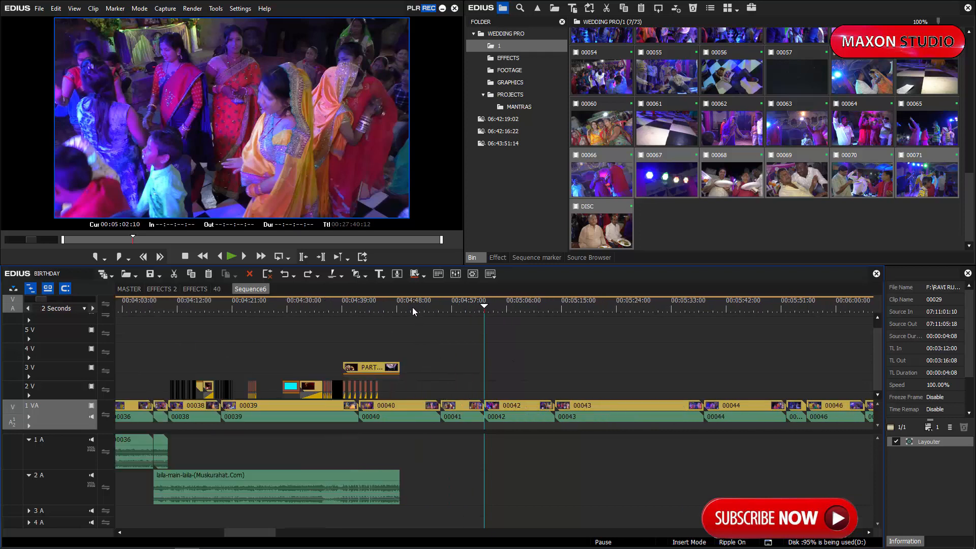
drag(413, 307, 389, 341)
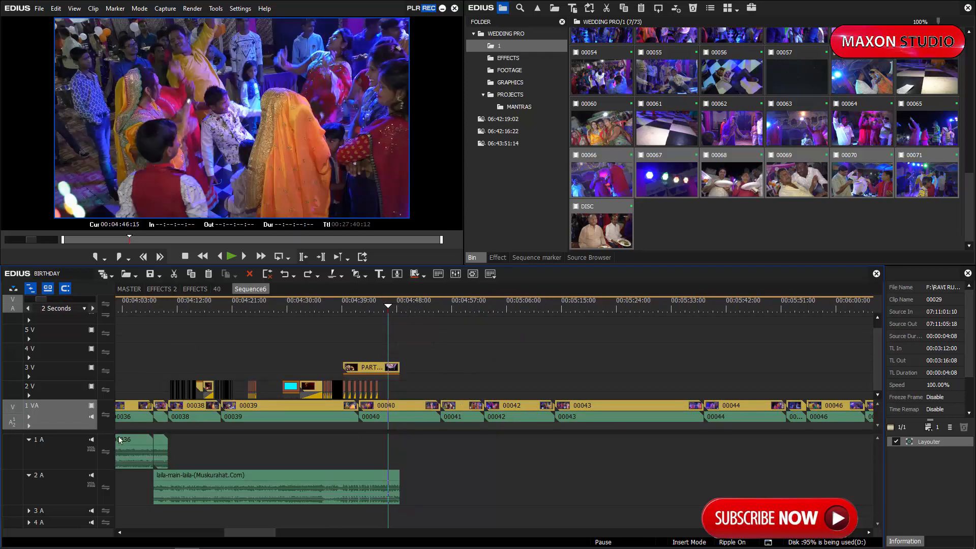
- Mute the audio of track 1 VA and show the volume lines on audio tracks 1 A and 2 A
click(92, 416)
scroll(353, 484, up, 1)
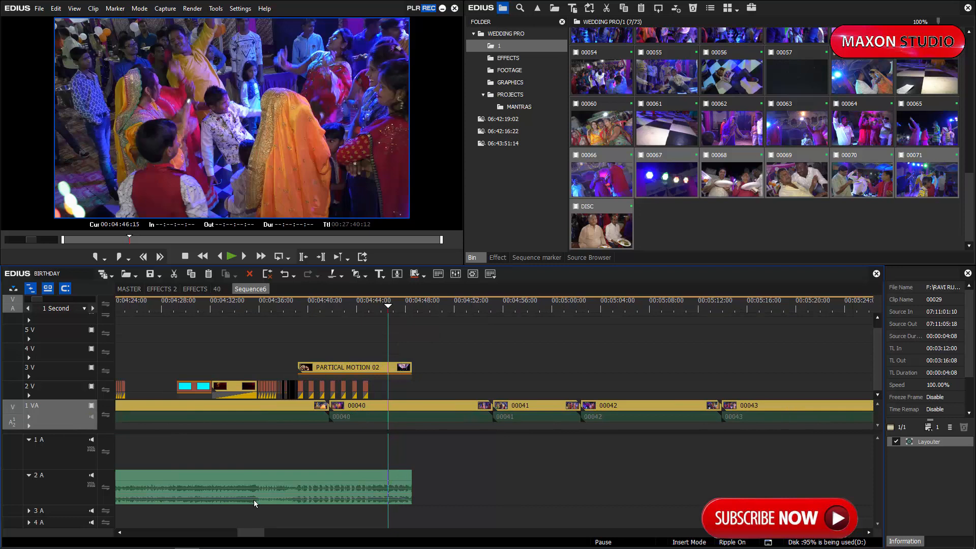
click(90, 484)
click(405, 503)
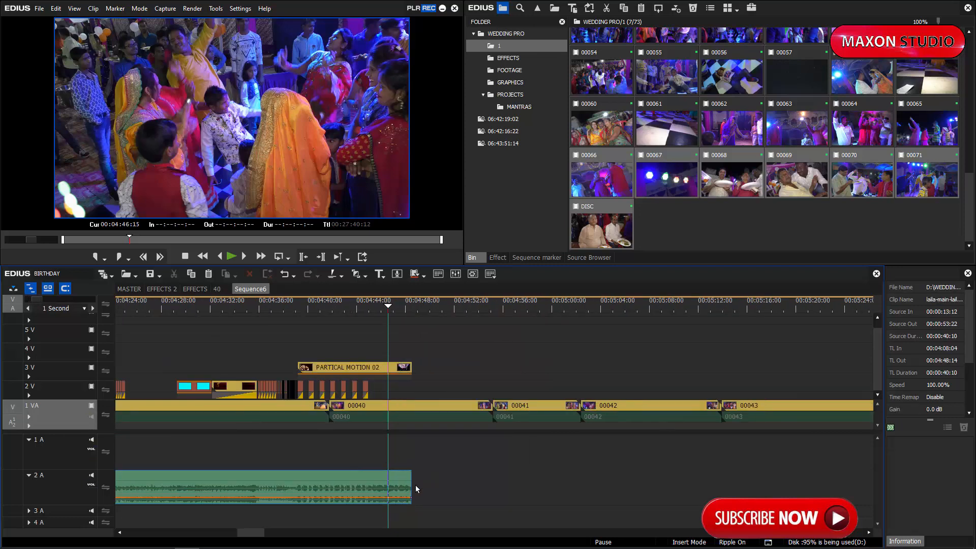
scroll(416, 485, down, 1)
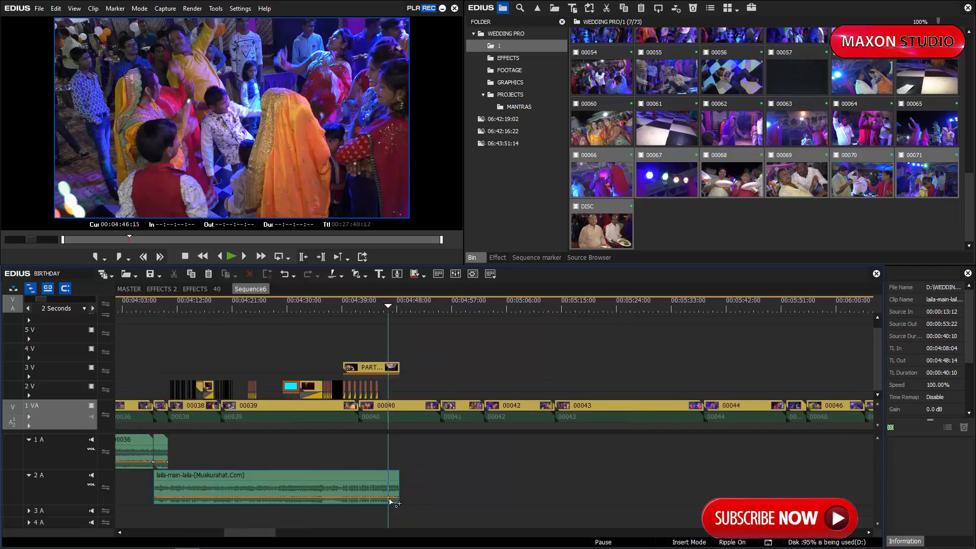
- Fade out the volume of the laila-main-laila clip from the playhead to the clip's end
click(386, 487)
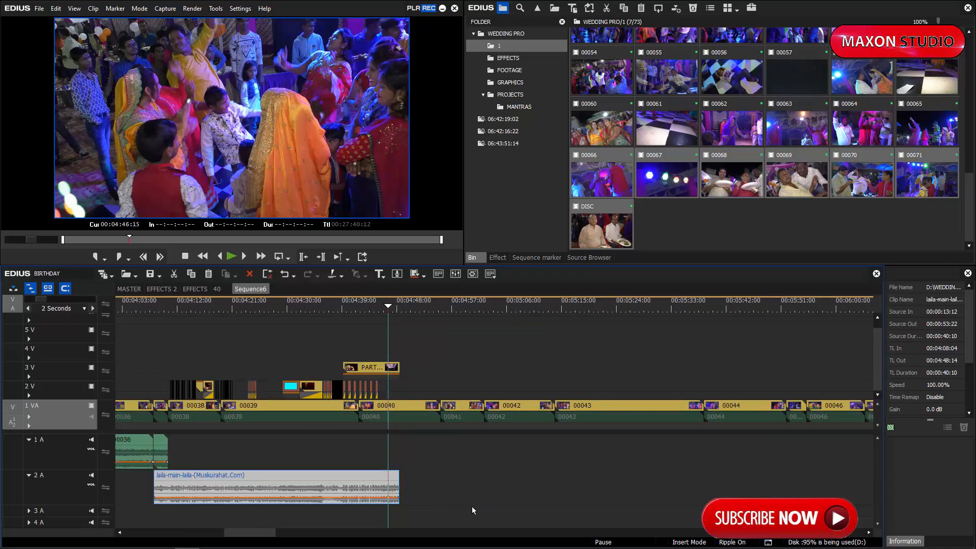
key(shift+alt+o)
scroll(416, 492, up, 2)
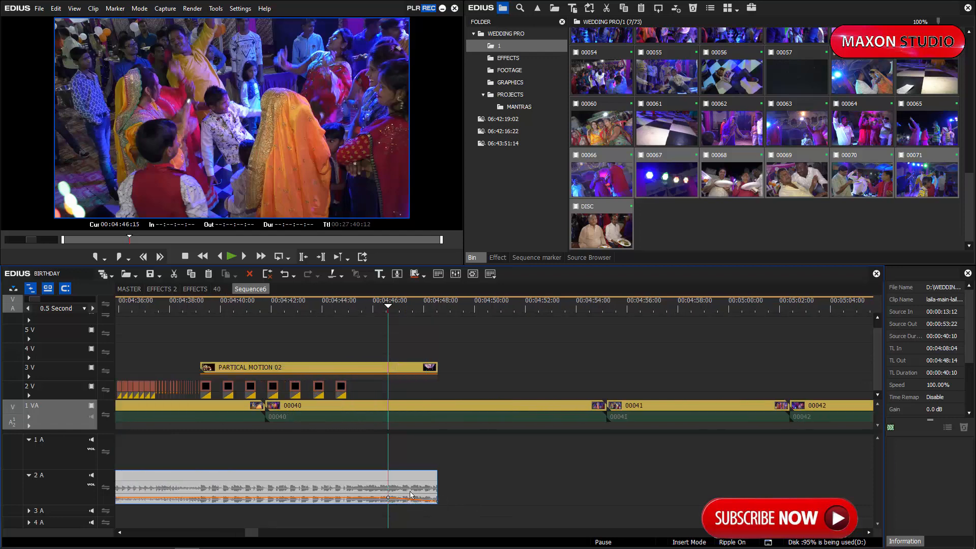
- Copy the Tutti Bole Wedding Di song with its effect clips from the EFFECTS sequence and paste them into Sequence6, song on track 1 A, at 00:04:46:15
click(188, 290)
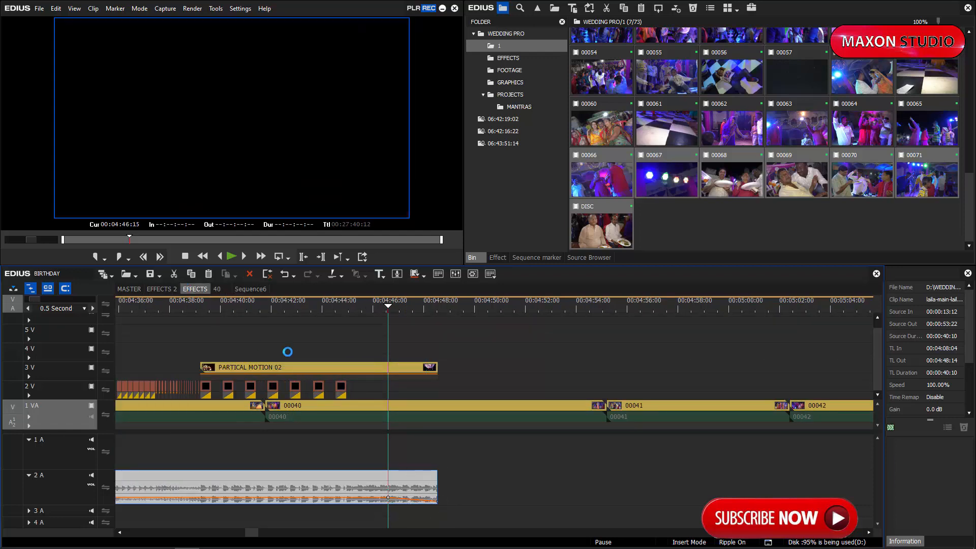
drag(537, 377, 703, 498)
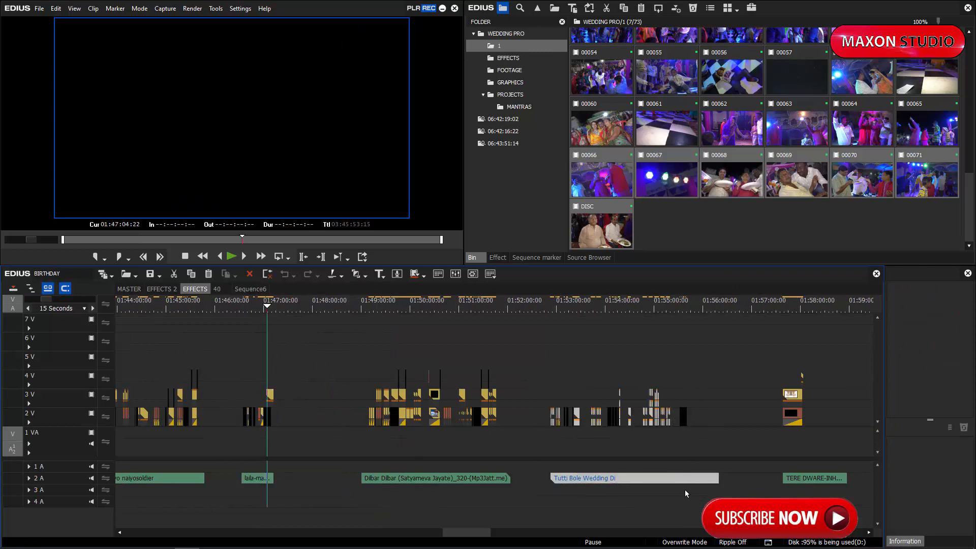
click(252, 289)
click(61, 450)
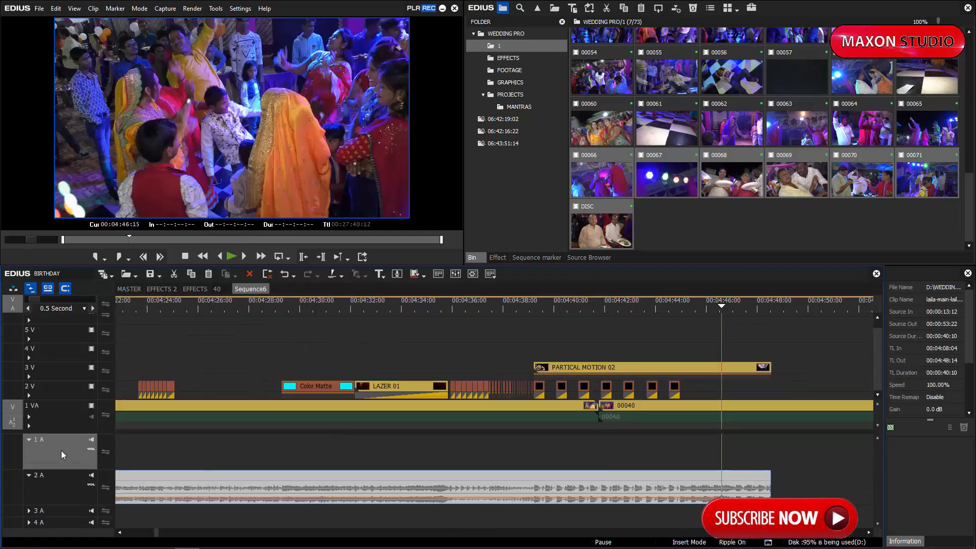
key(ctrl+v)
scroll(610, 387, down, 5)
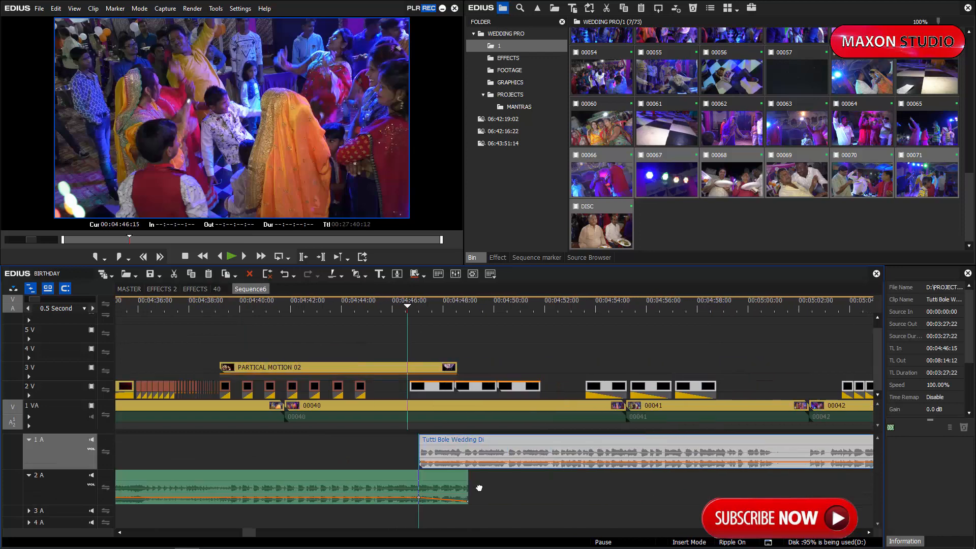
- Fade in the volume of the Tutti Bole Wedding Di clip from its start to 00:04:48:14
click(433, 301)
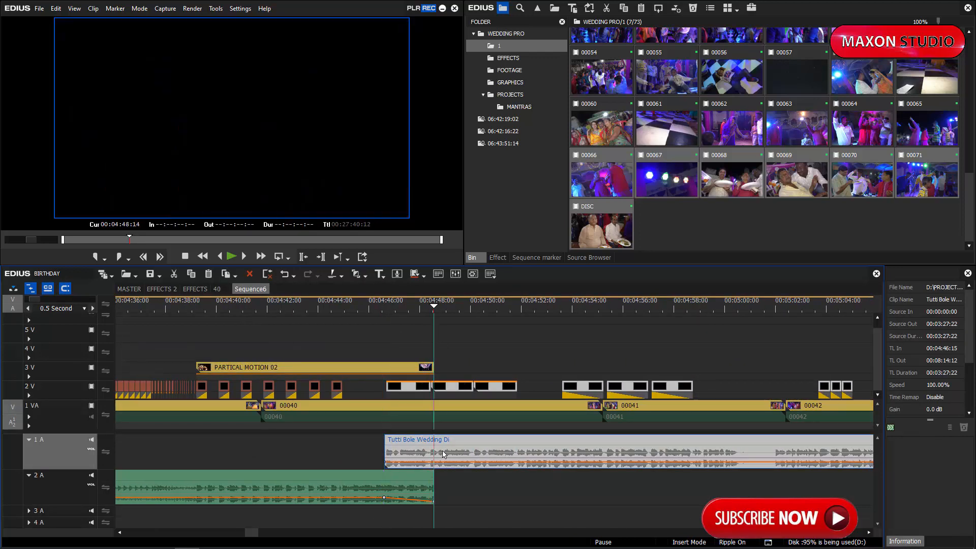
click(438, 451)
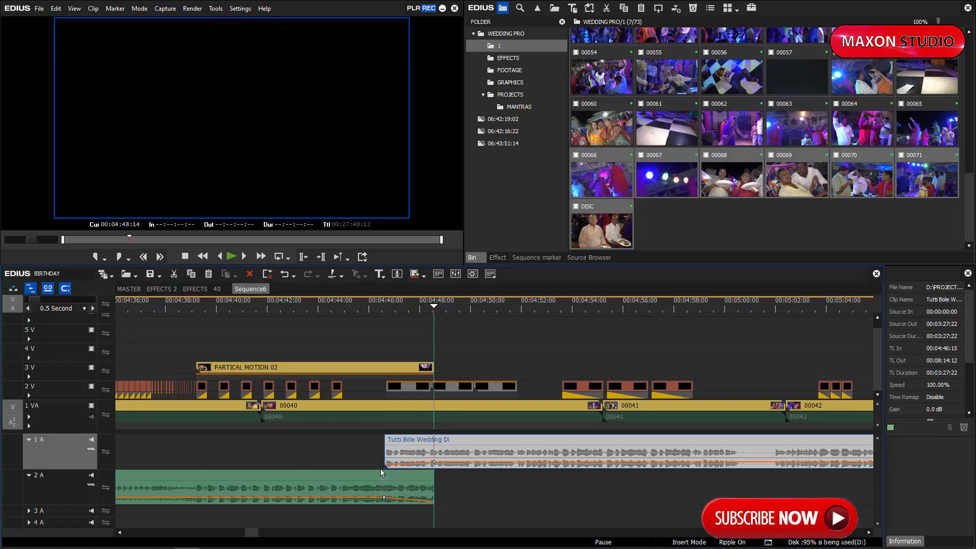
- Play the crossfade between the two overlapping songs starting at 00:04:46:15
click(385, 310)
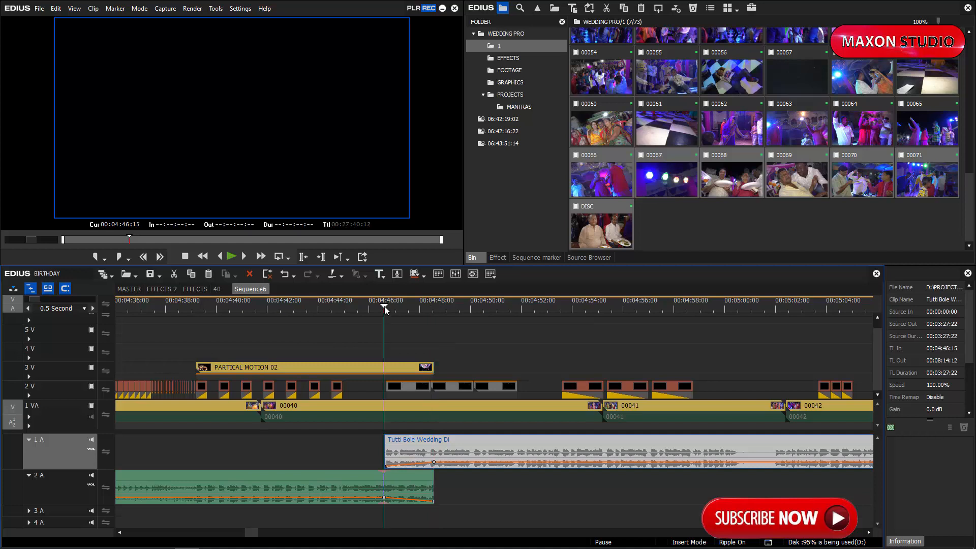
click(388, 489)
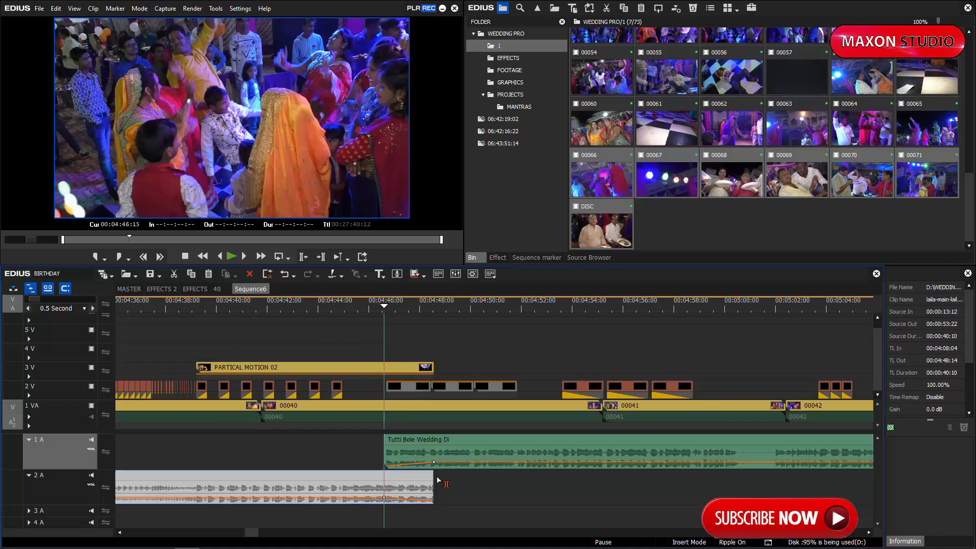
click(425, 448)
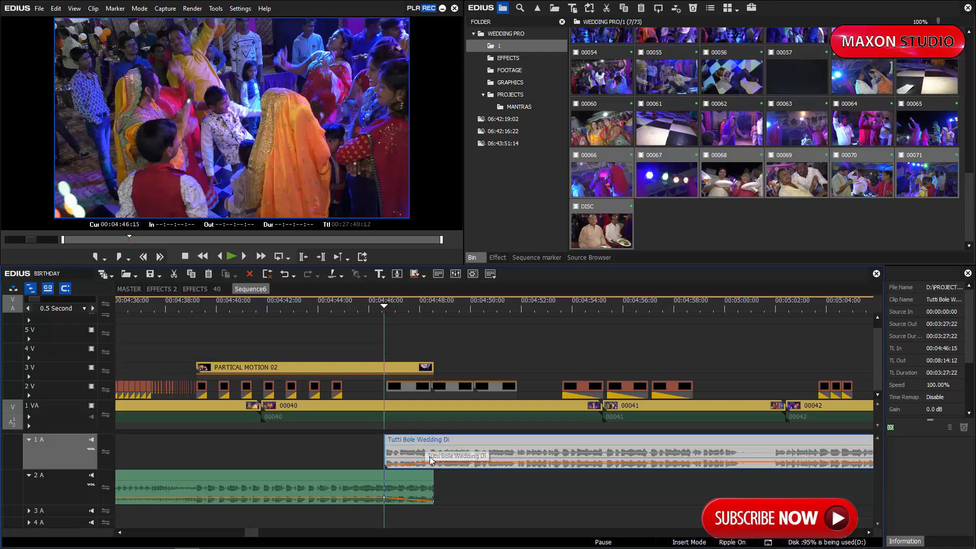
key(space)
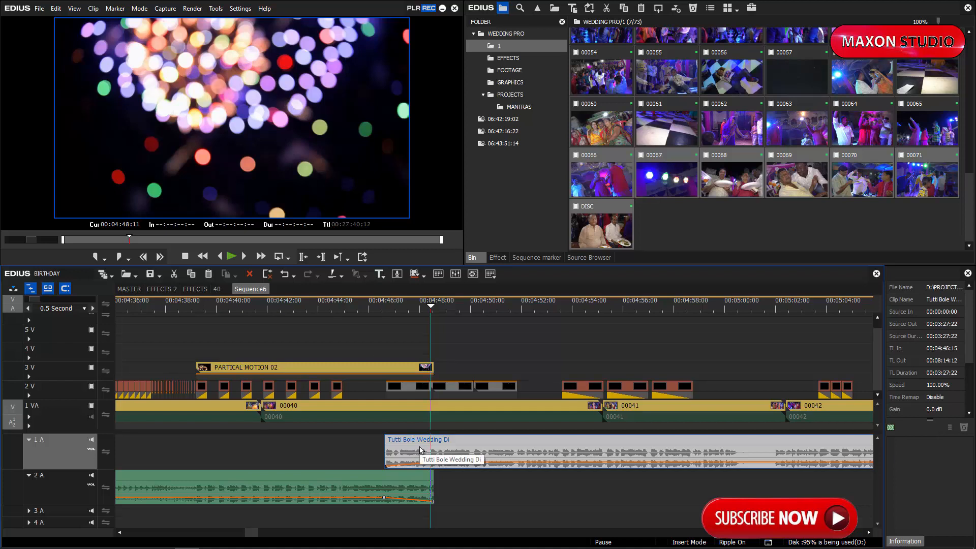
- Open the keyboard shortcut list in the user settings for all categories and look through it as far as the fade operations
click(238, 9)
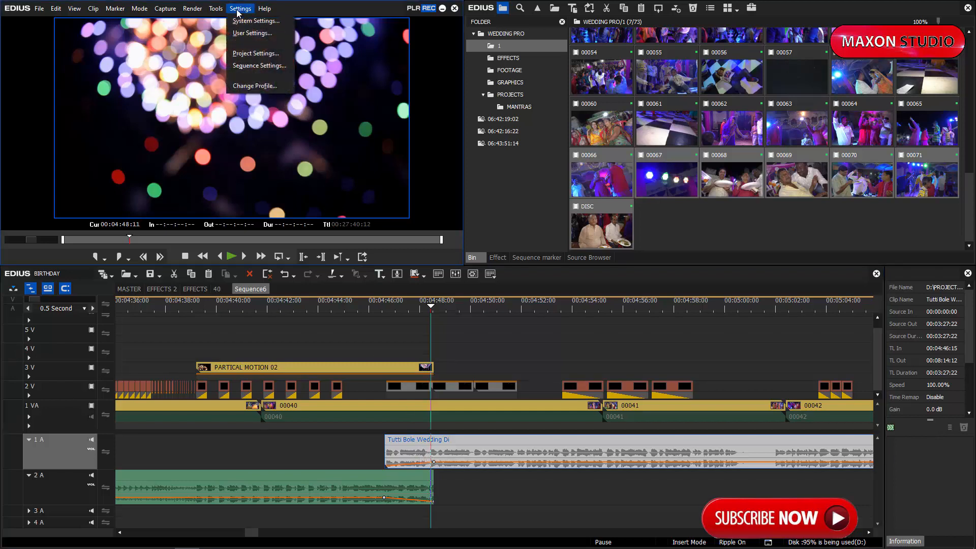
click(253, 34)
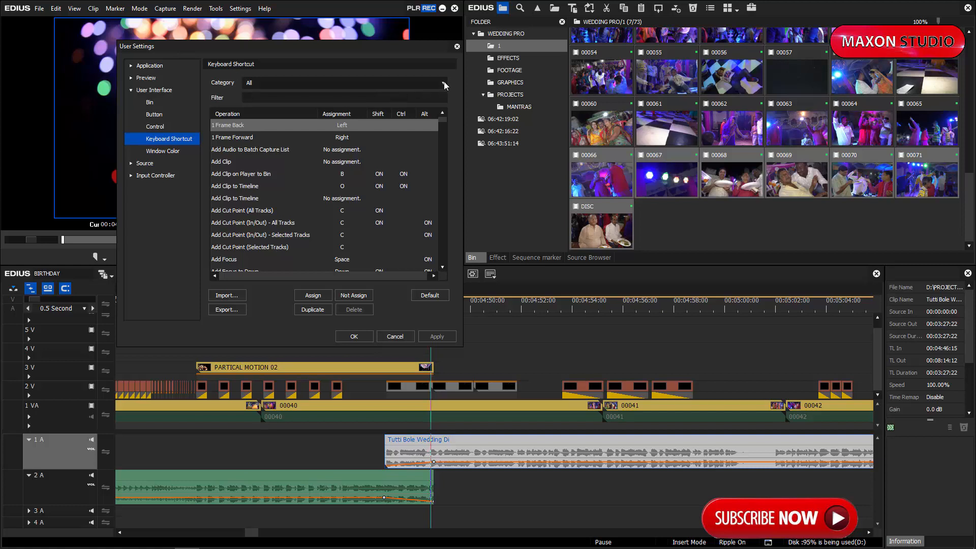
click(444, 84)
click(254, 100)
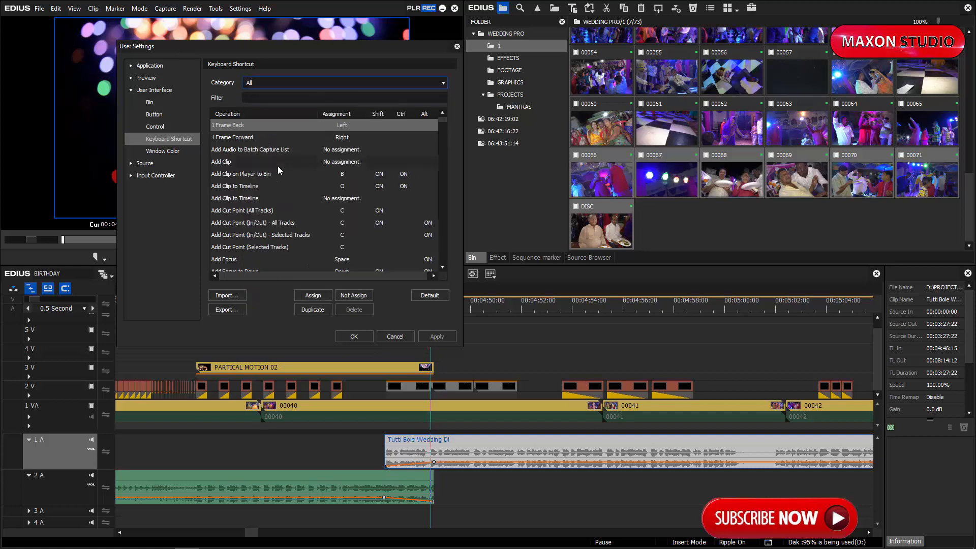
scroll(280, 170, down, 8)
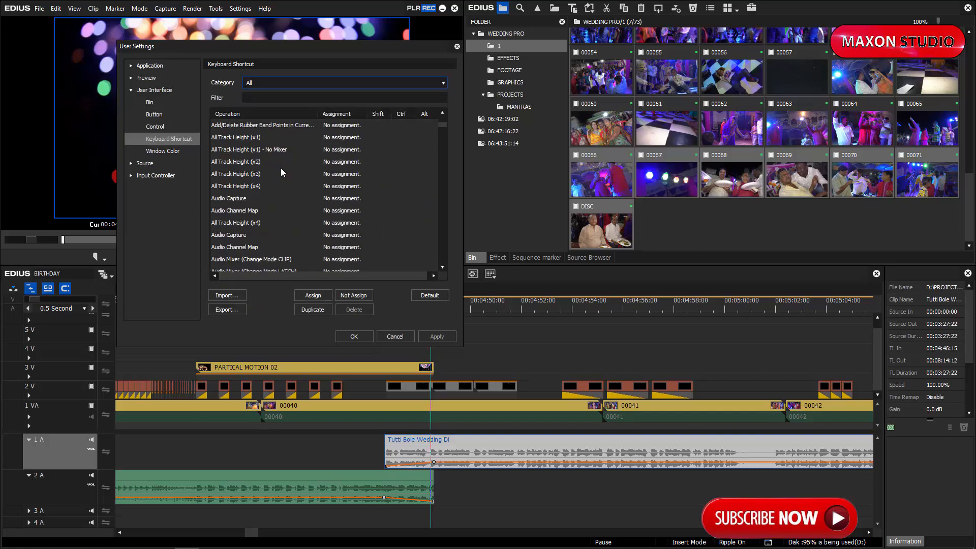
scroll(264, 199, down, 12)
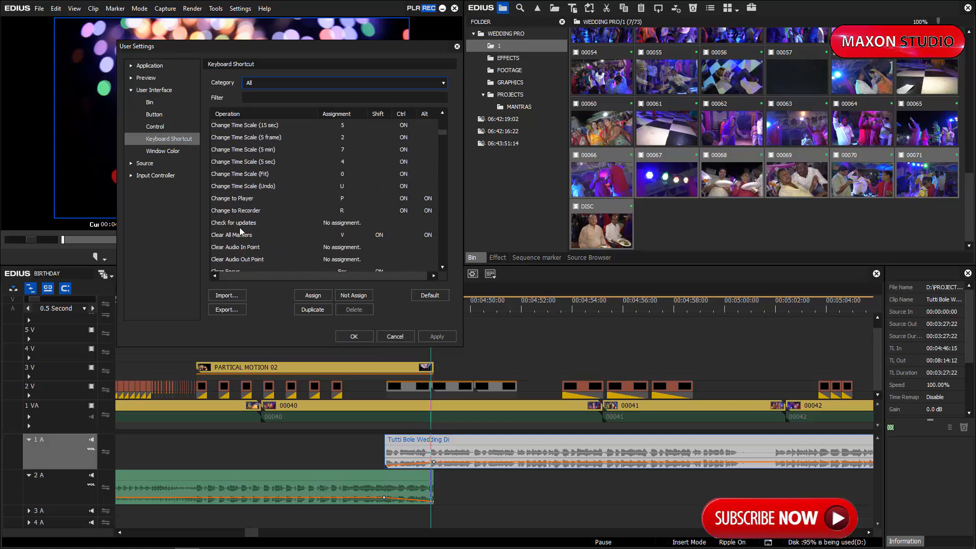
scroll(241, 232, down, 12)
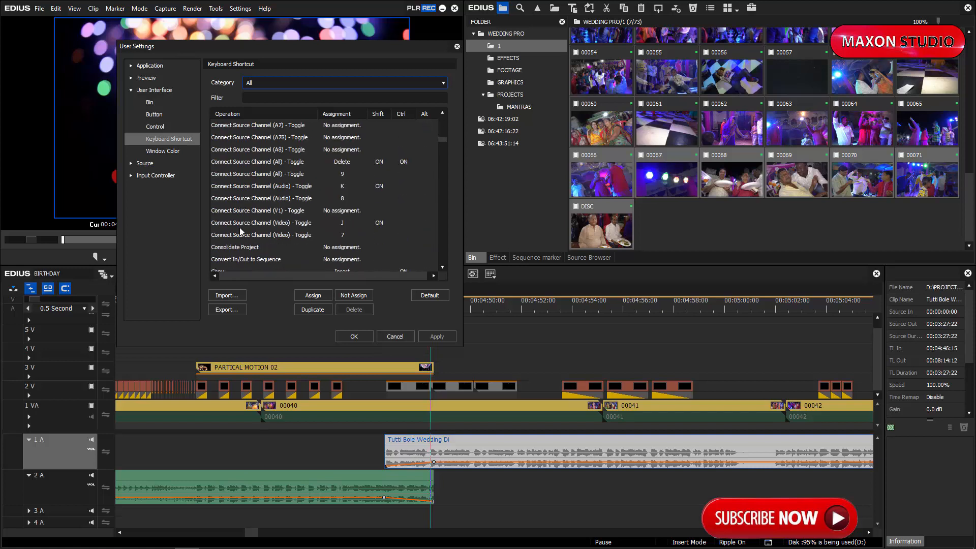
scroll(242, 231, down, 12)
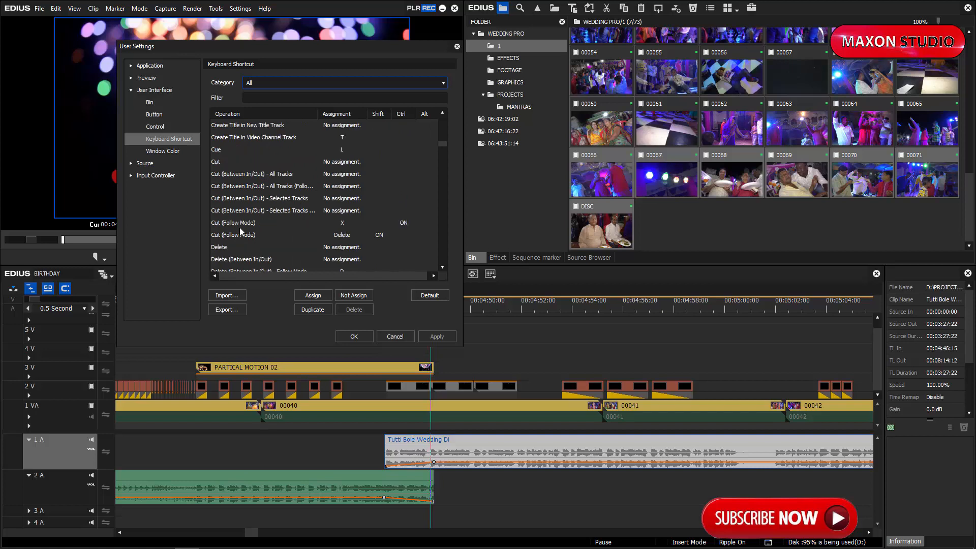
scroll(242, 231, down, 12)
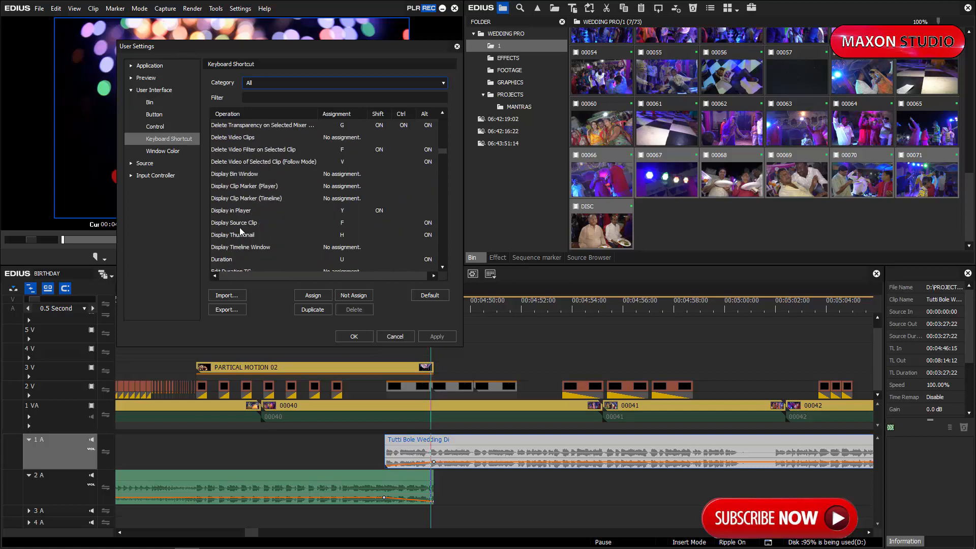
scroll(241, 232, down, 4)
scroll(241, 231, down, 4)
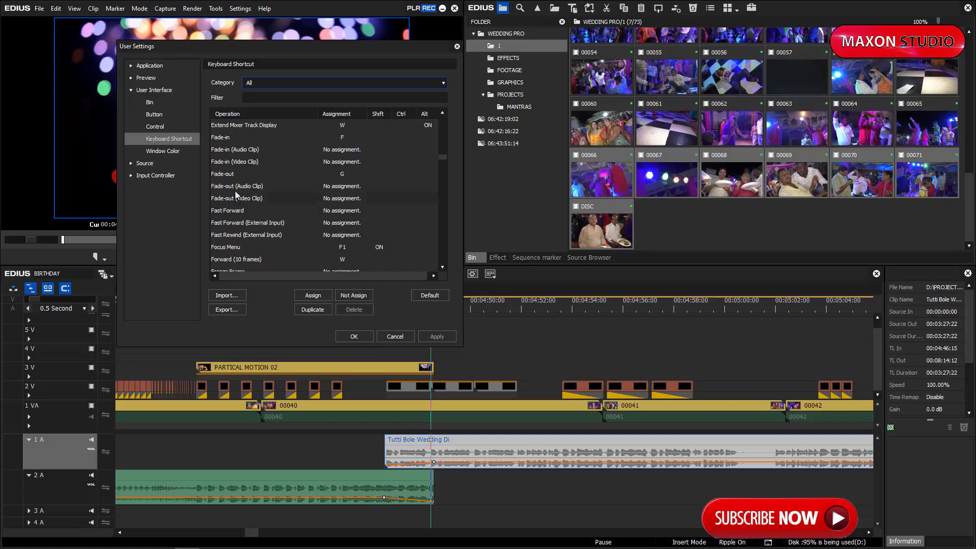
- Check the key assignments of Fade-in and Fade-out, and close the settings without applying changes
click(226, 139)
click(233, 174)
click(227, 140)
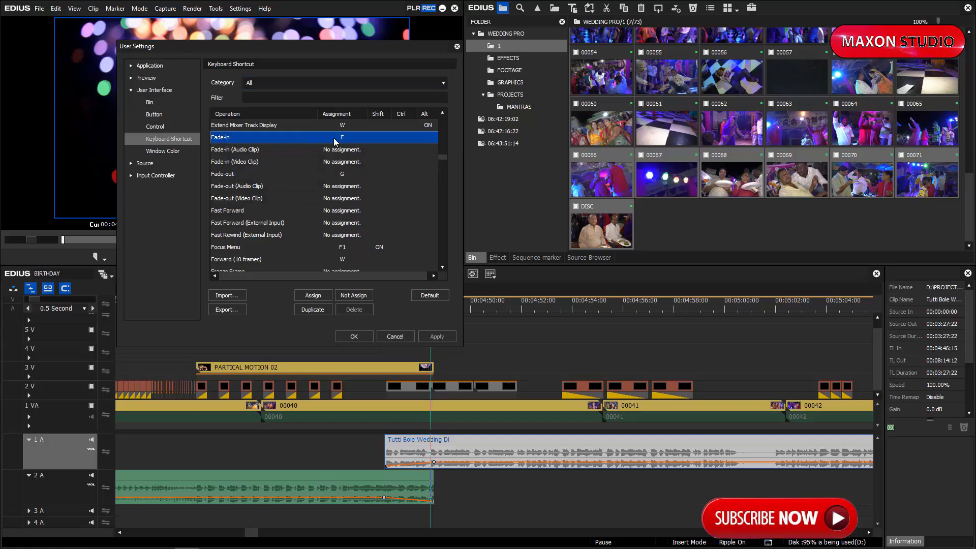
click(234, 175)
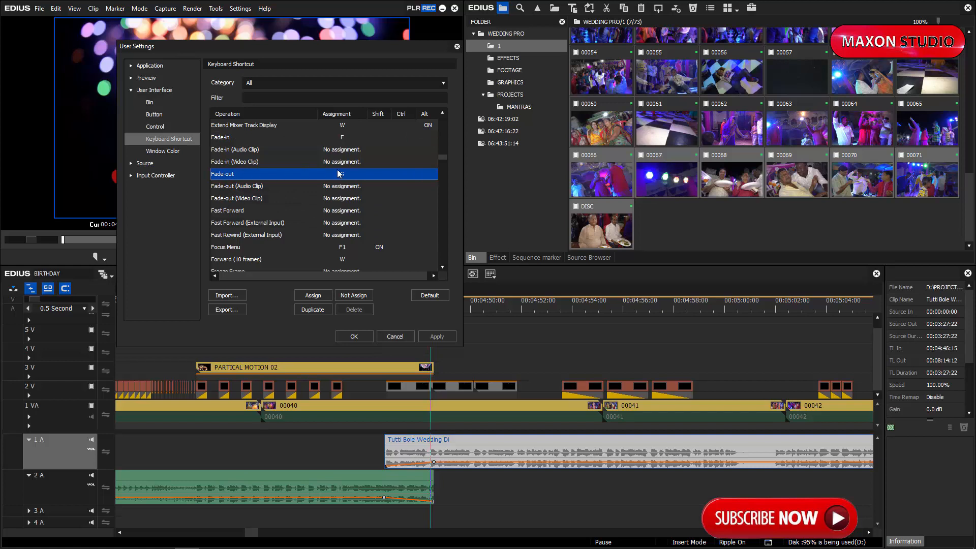
click(395, 337)
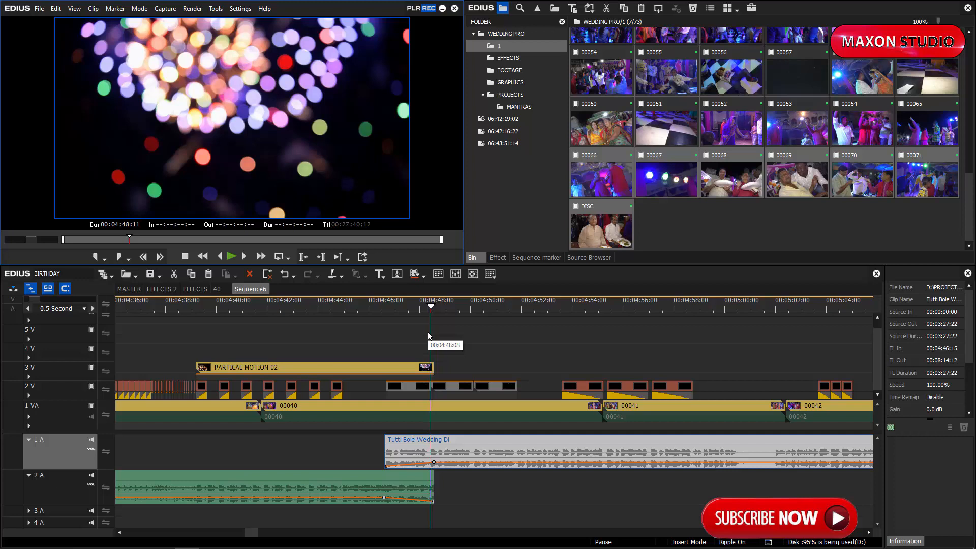
- Place the playhead at 00:08:19:05, on the cut between clips 00053 and 00054 on track 1 VA
click(41, 415)
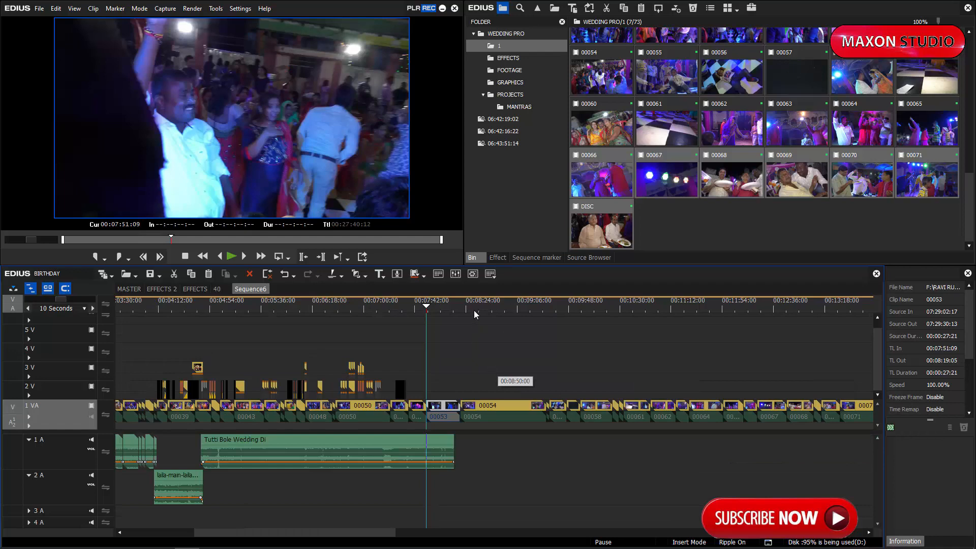
drag(475, 307, 466, 381)
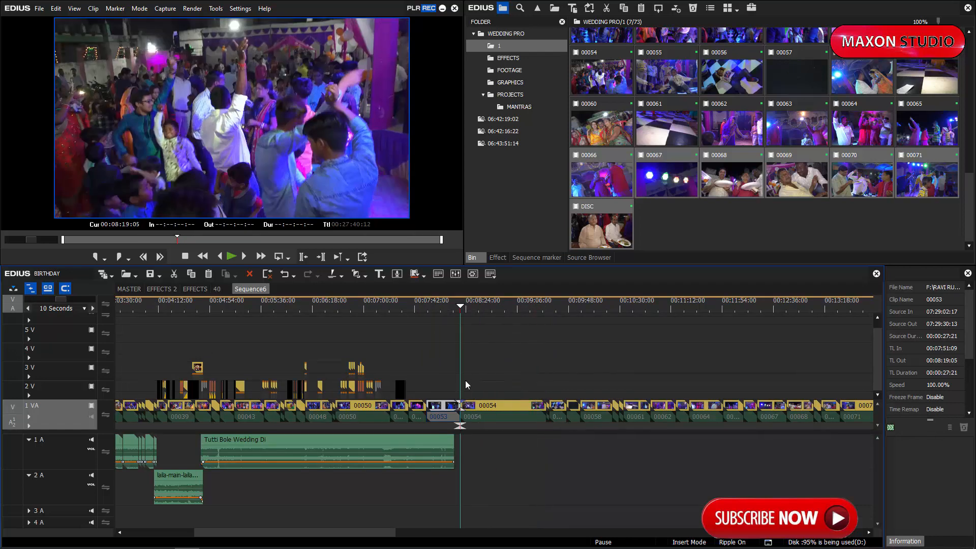
scroll(483, 364, up, 2)
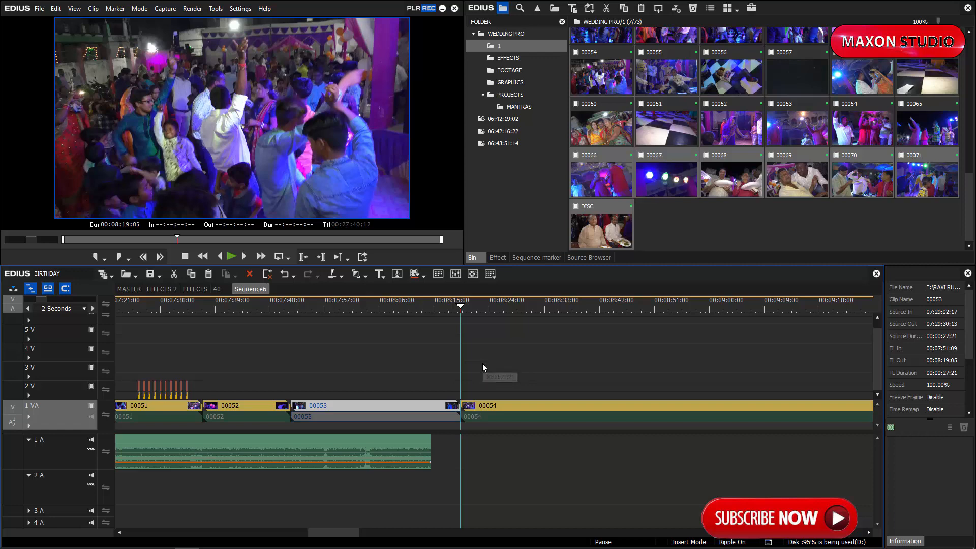
drag(461, 307, 437, 343)
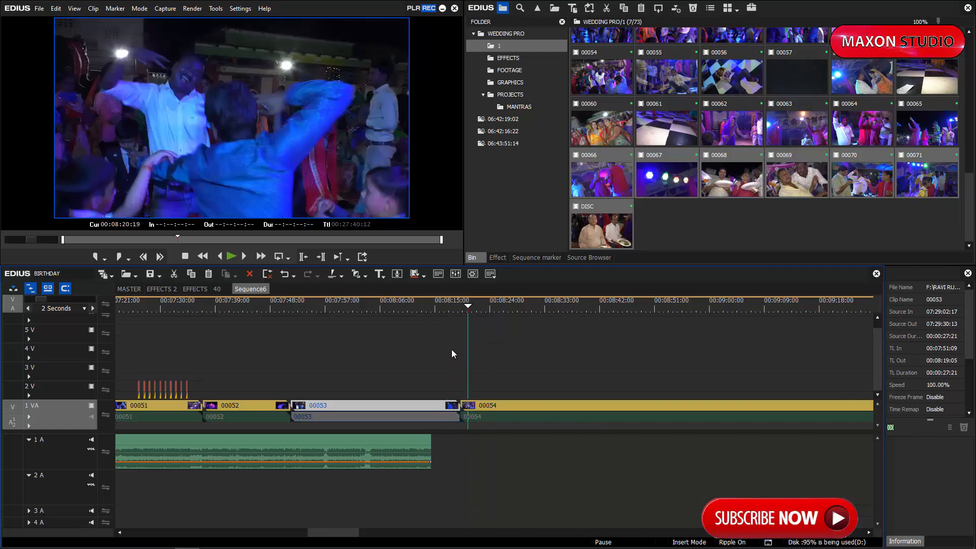
scroll(475, 341, up, 1)
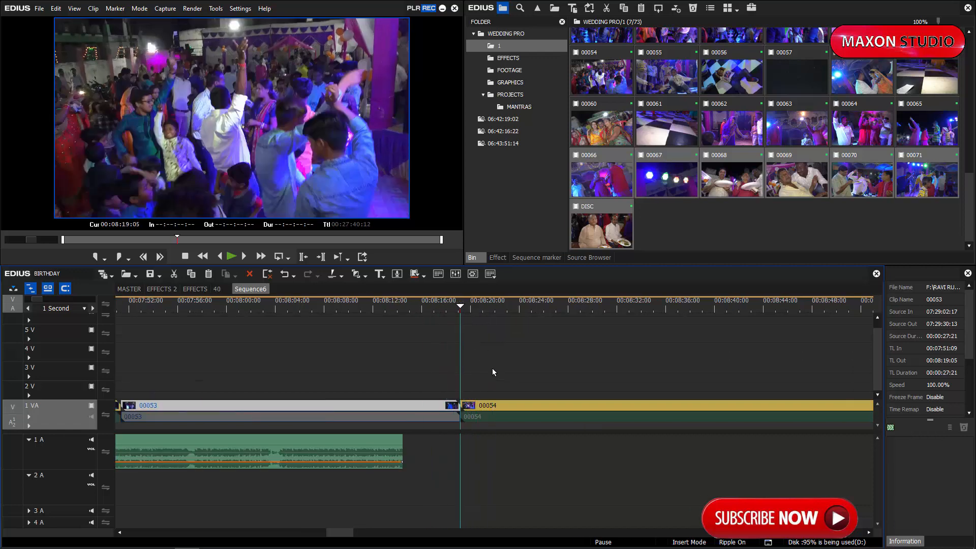
- Step the playhead forward one frame at a time from the cut to 00:08:19:15, and return it to the cut
key(Right)
key(Right)
key(Right)
key(Right)
key(Right)
key(Right)
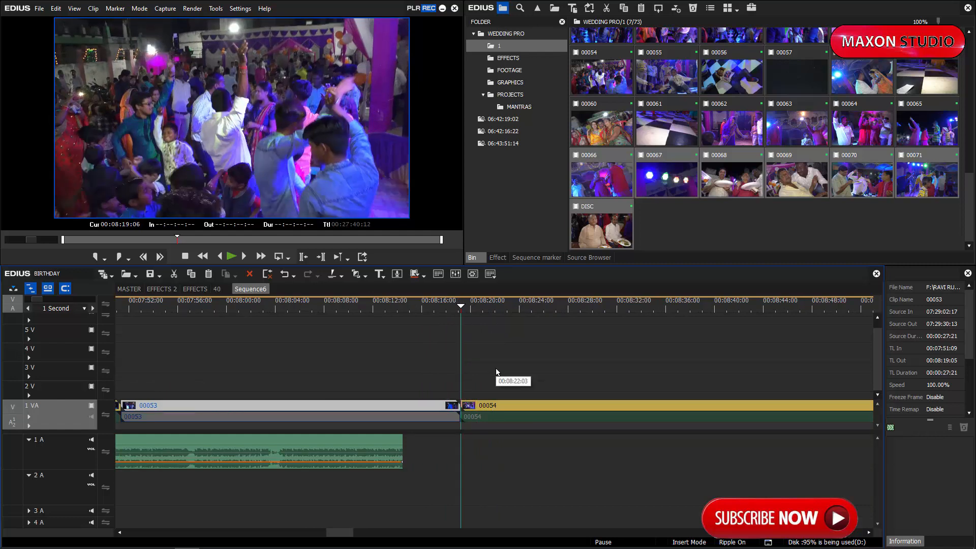
key(Right)
key(Right)
key(Right)
key(Right)
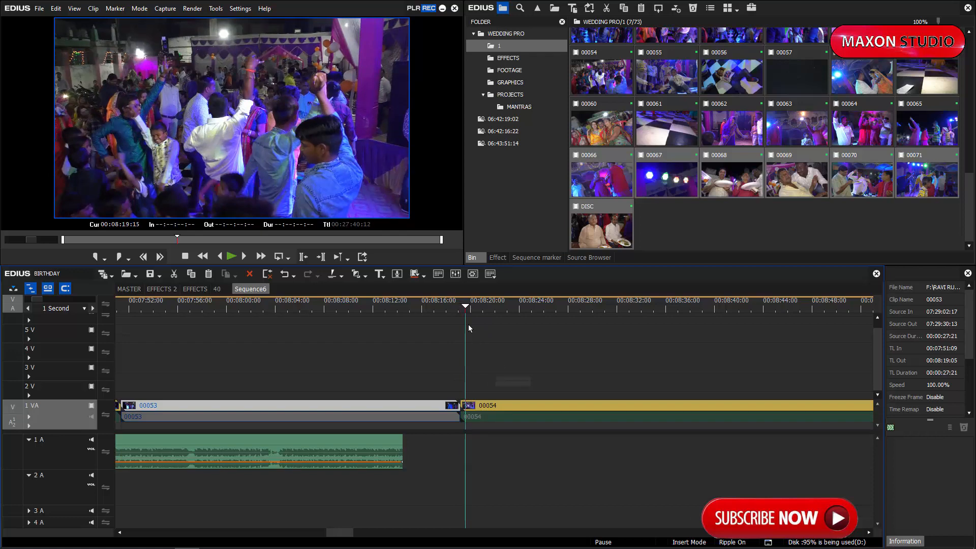
click(458, 307)
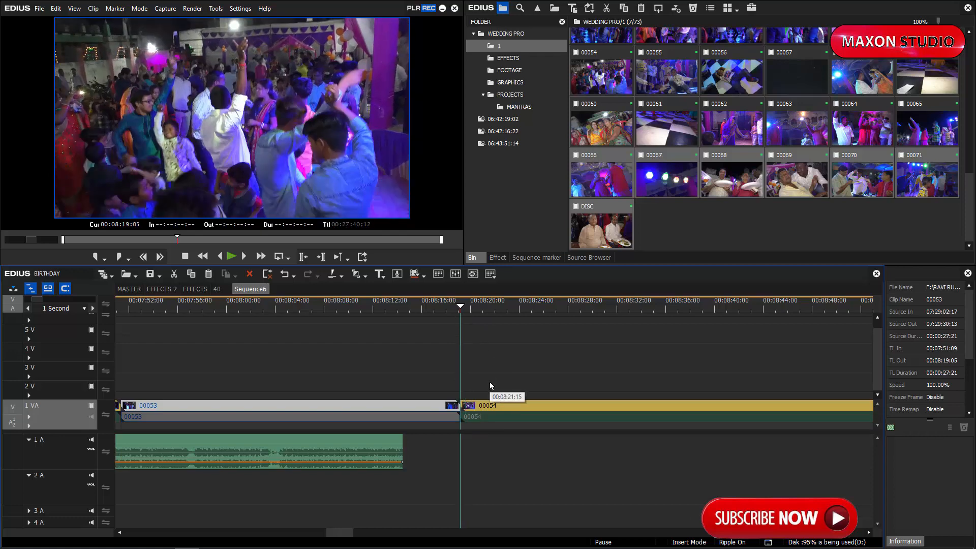
- Using ten-frame jumps from the cut, ripple trim ten frames off the start of clip 00054 and ten off the end of clip 00053
key(shift+Right)
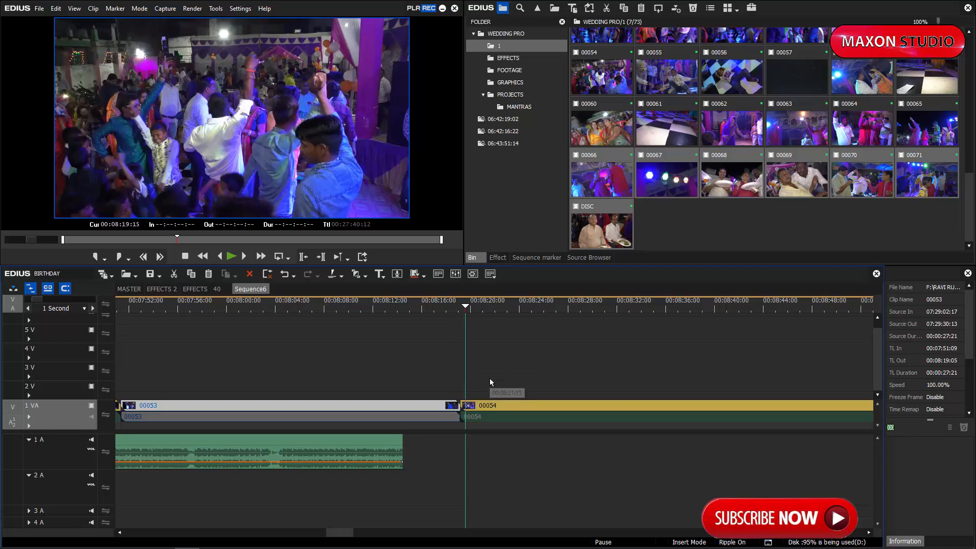
key(shift+Left)
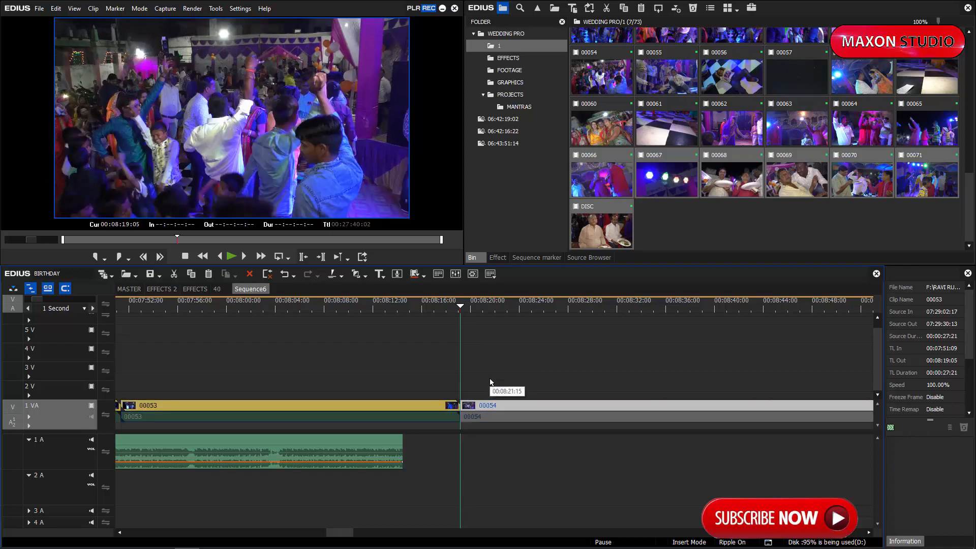
key(shift+Left)
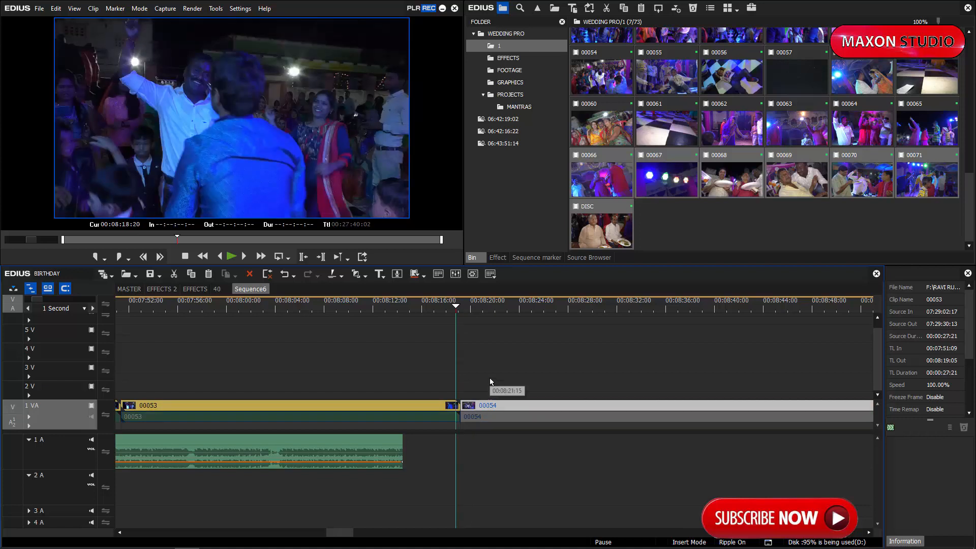
key(m)
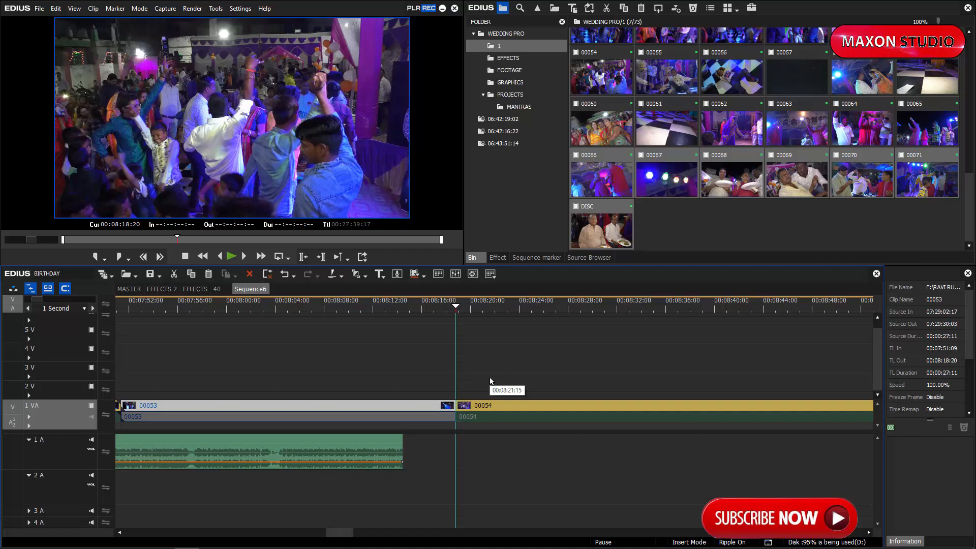
- Ripple trim more off the start of clip 00054, and trim the end of clip 00053 to 00:08:18:07
scroll(472, 344, up, 1)
click(469, 308)
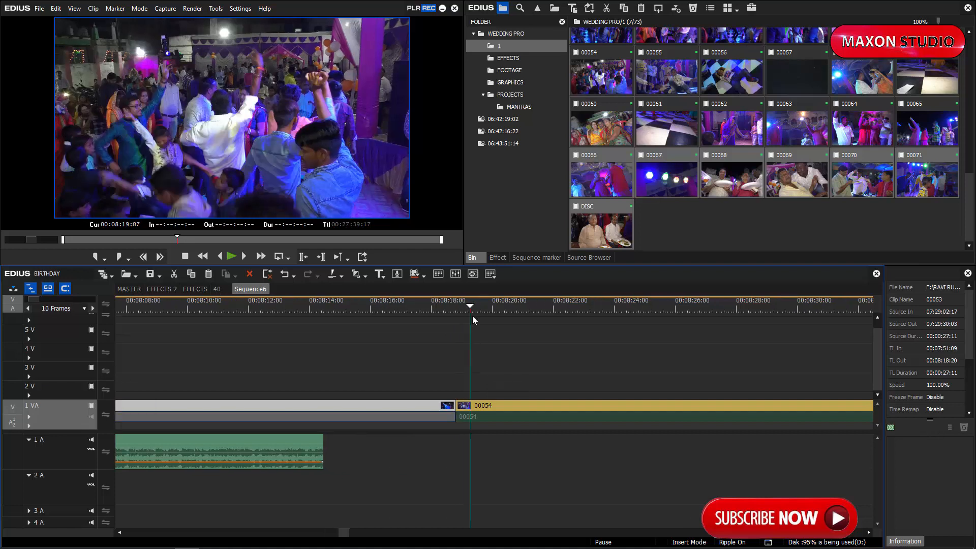
drag(473, 315, 437, 330)
key(n)
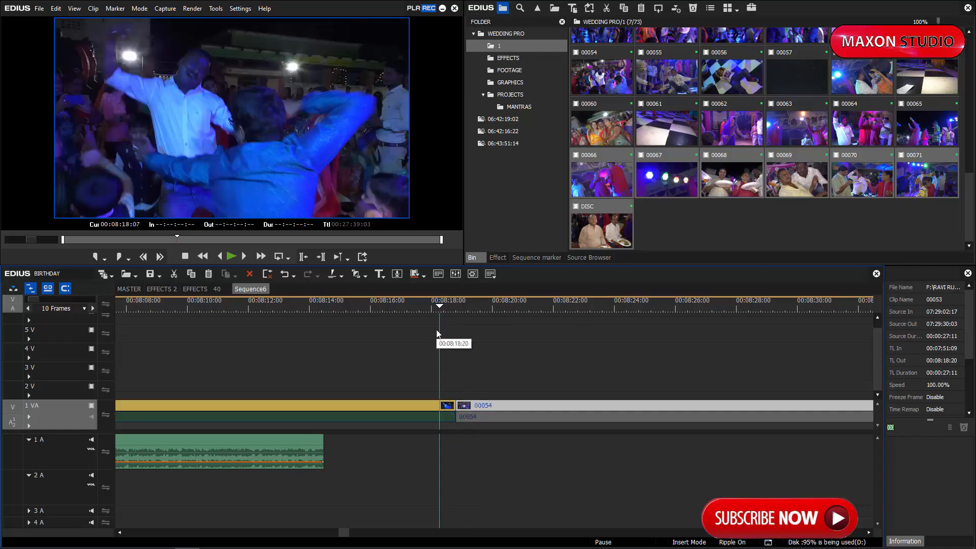
key(m)
- Ripple trim about one second off the start of clip 00056 on track 1 VA
scroll(596, 337, down, 1)
drag(653, 307, 690, 334)
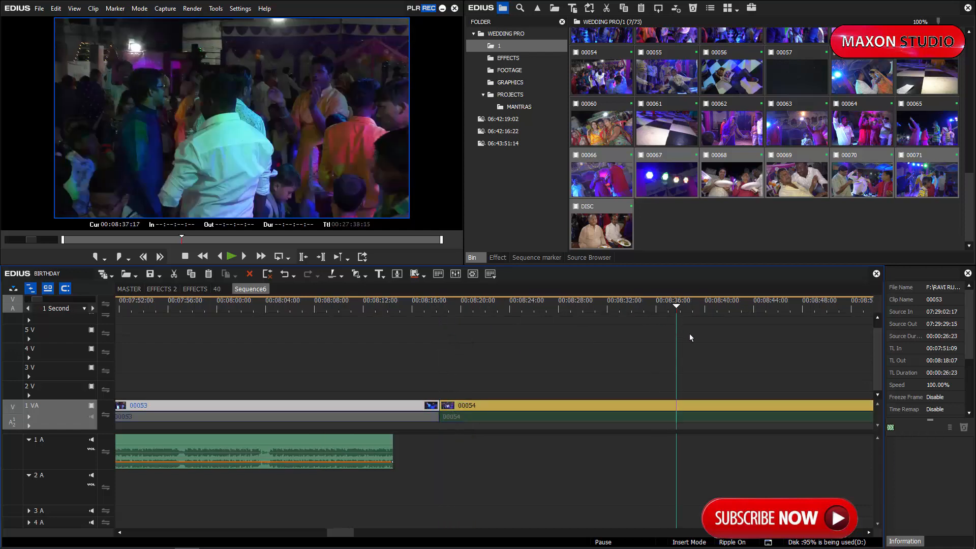
scroll(690, 334, down, 1)
key(s)
drag(322, 367, 387, 366)
scroll(375, 350, up, 1)
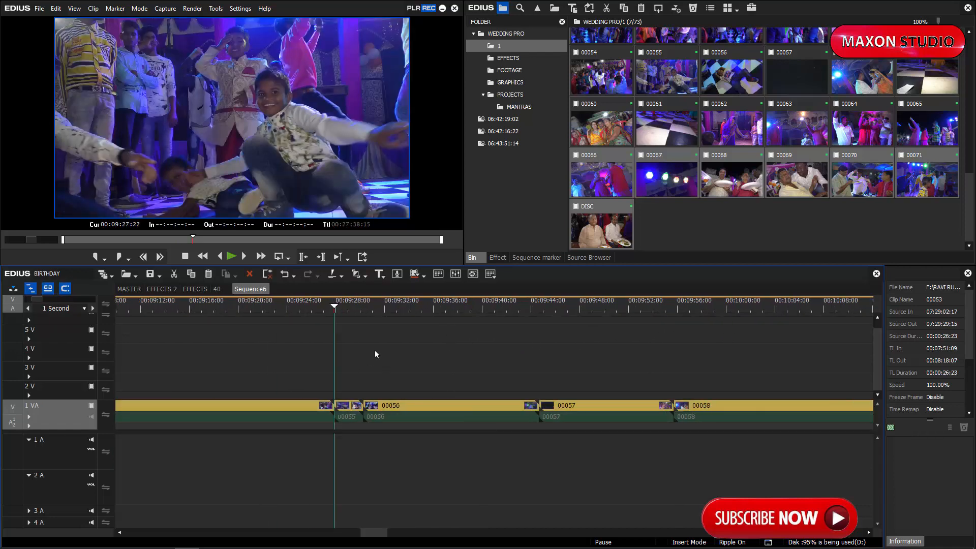
scroll(376, 354, down, 2)
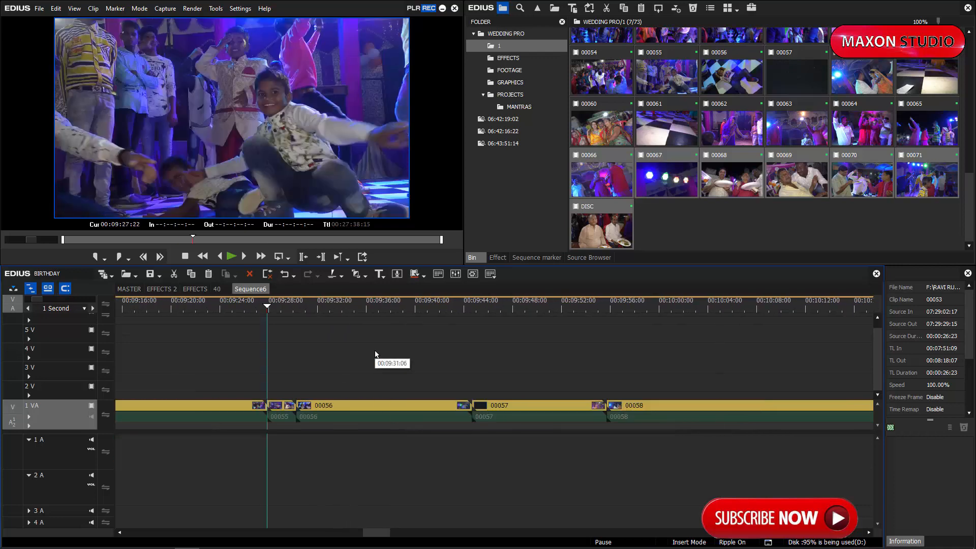
drag(290, 305, 444, 365)
key(n)
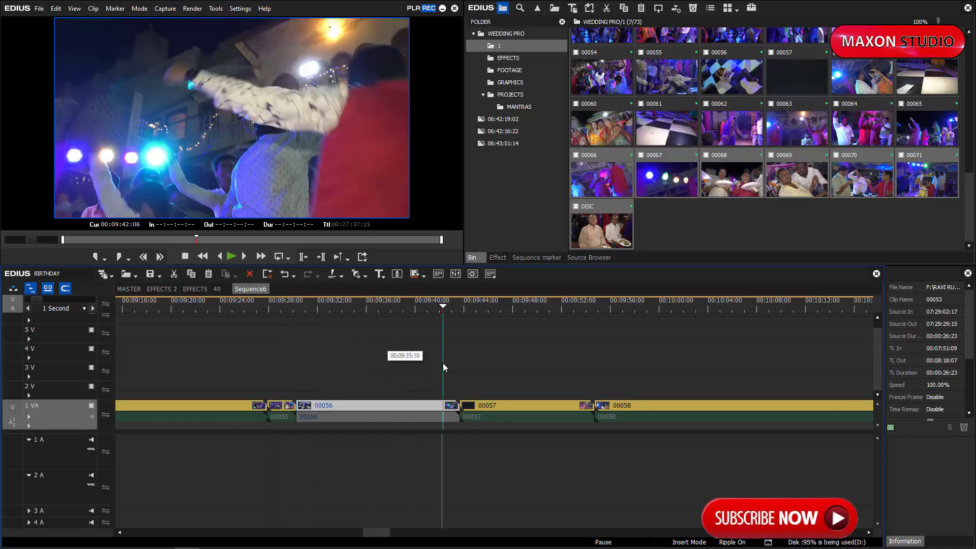
- Ripple trim the end of clip 00056 to 00:09:42:08 and cut away the start of clip 00057 up to 00:09:43:04
key(m)
click(454, 307)
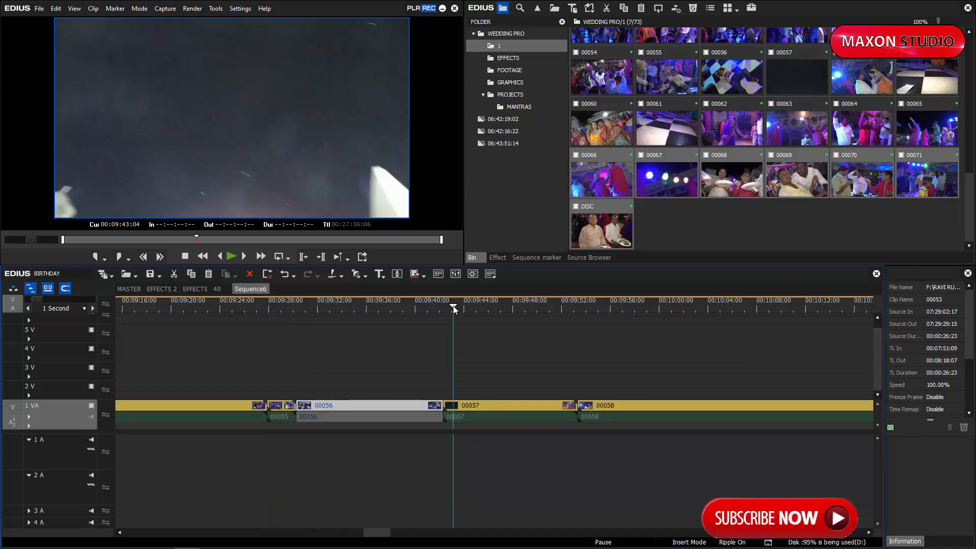
key(n)
- Jump to the end and start of clip 00057, and move the playhead in ten-frame jumps around the cut to 00:09:41:23
key(Page_Down)
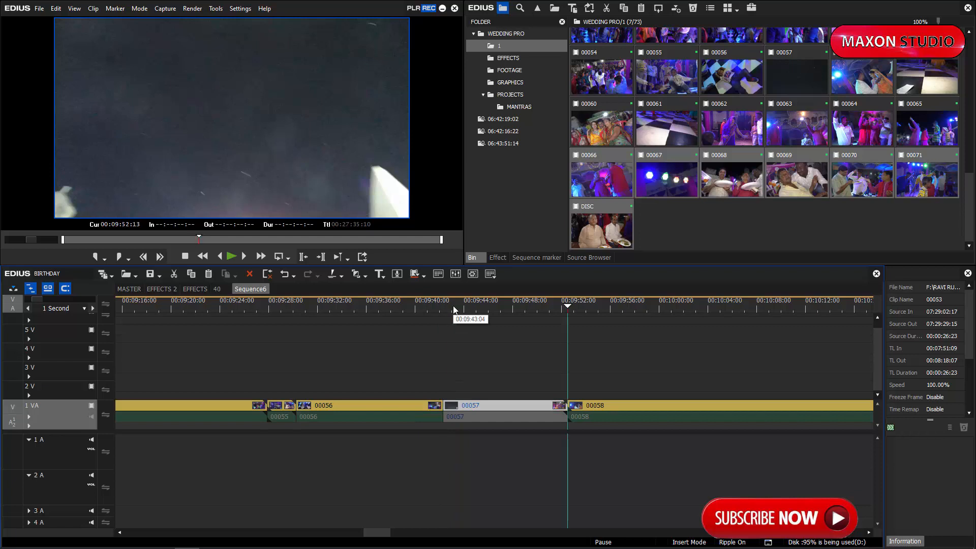
key(Page_Up)
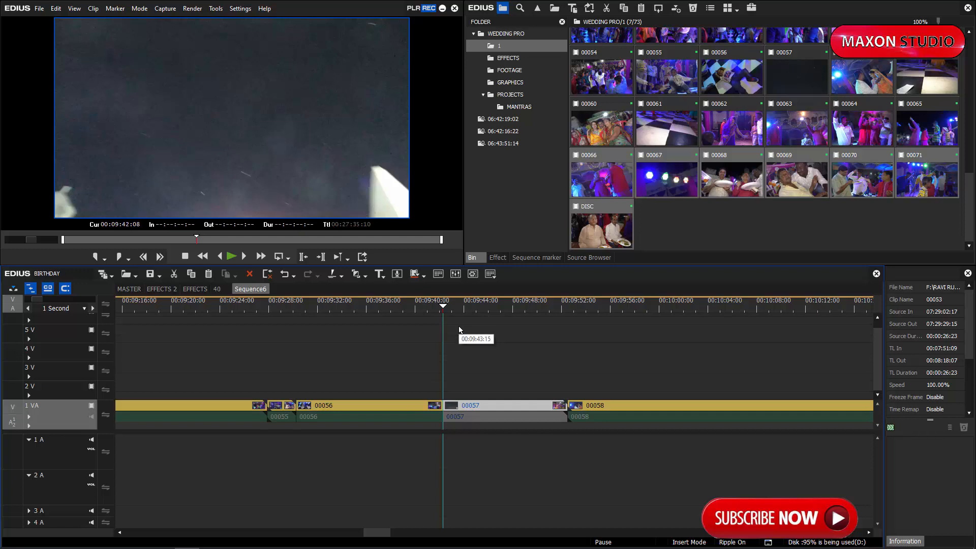
key(space)
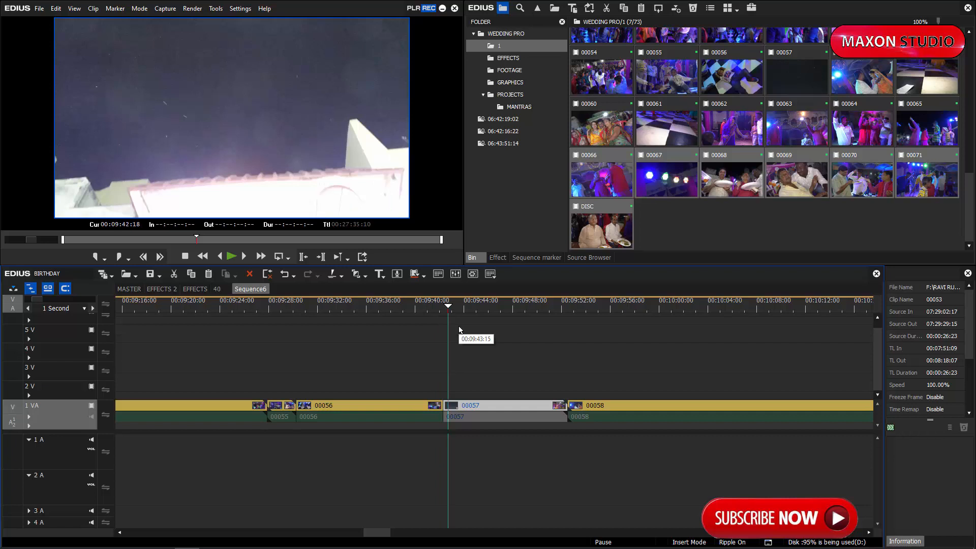
key(shift+Left)
key(shift+Left)
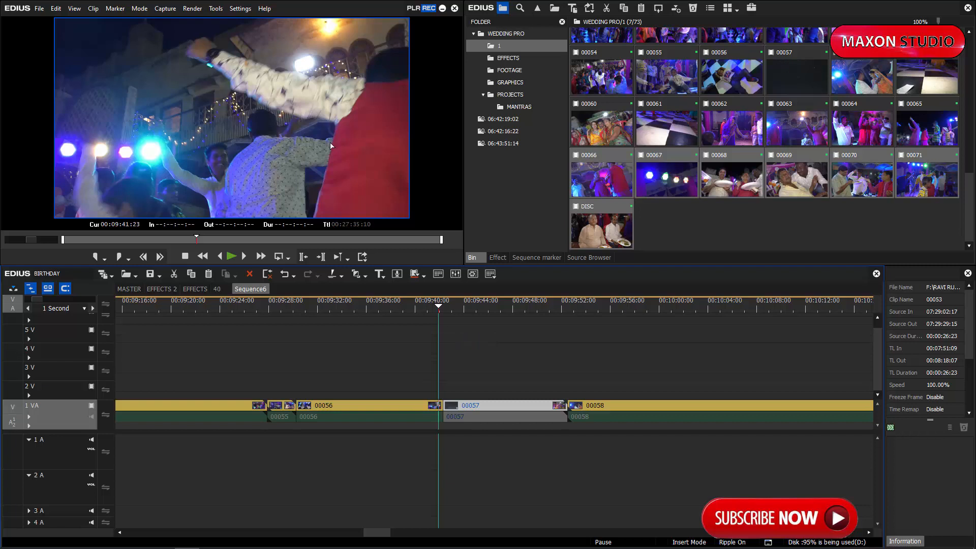
- Look up the keyboard shortcuts in the user settings, filtering all categories by "10", and examine the Forward and Back (10 frames) assignments
click(238, 8)
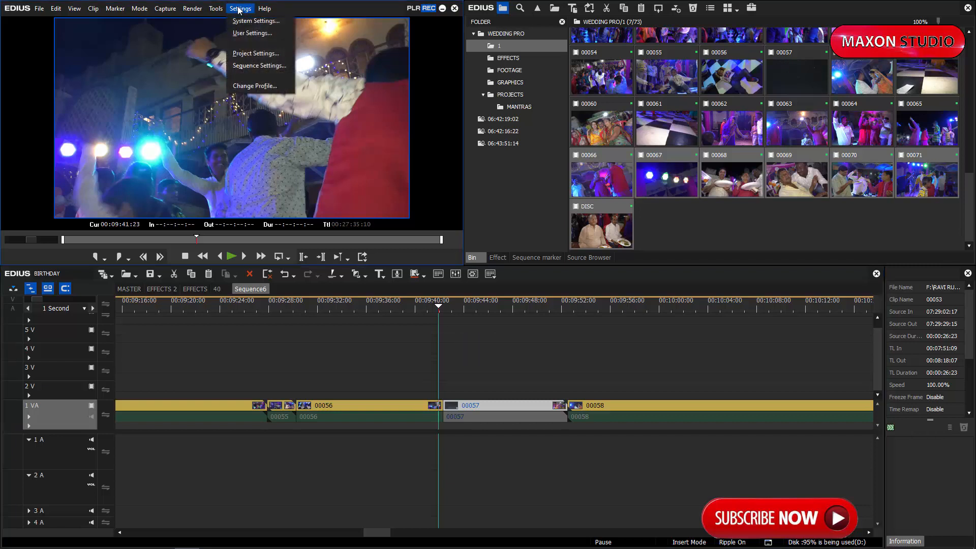
click(244, 33)
text(10)
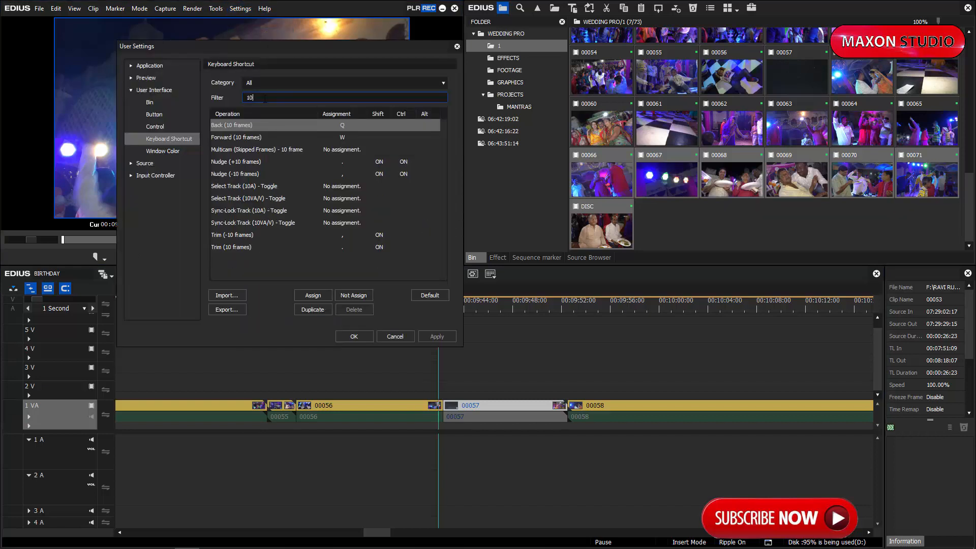
click(259, 85)
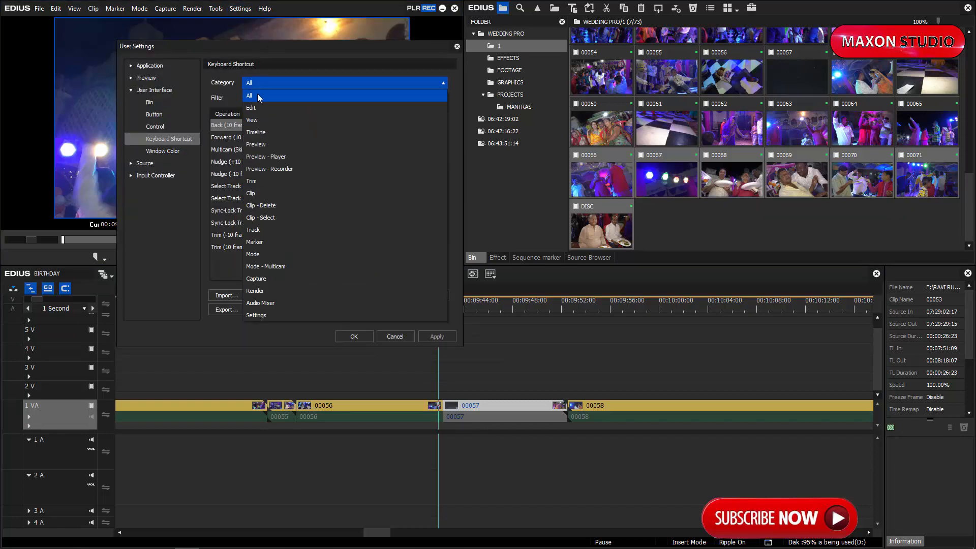
click(259, 95)
drag(260, 97, 218, 104)
text(10)
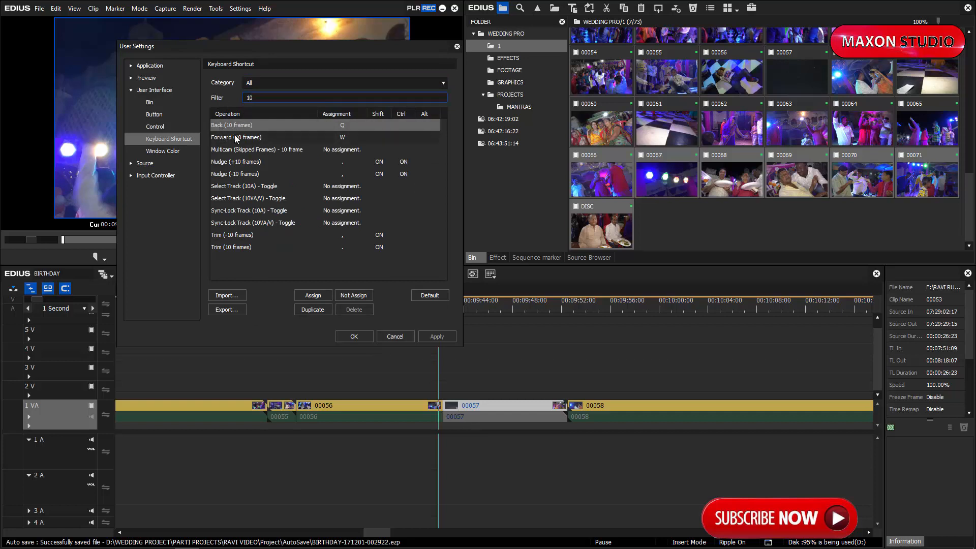
click(236, 138)
click(234, 127)
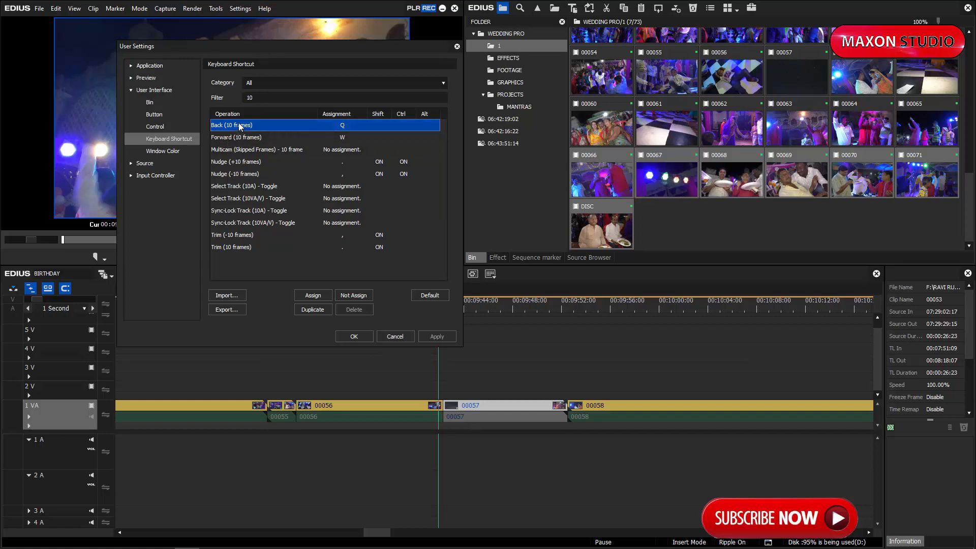
- Assign the [ key to Back (10 frames), taking it over from Insert to Timeline
click(313, 296)
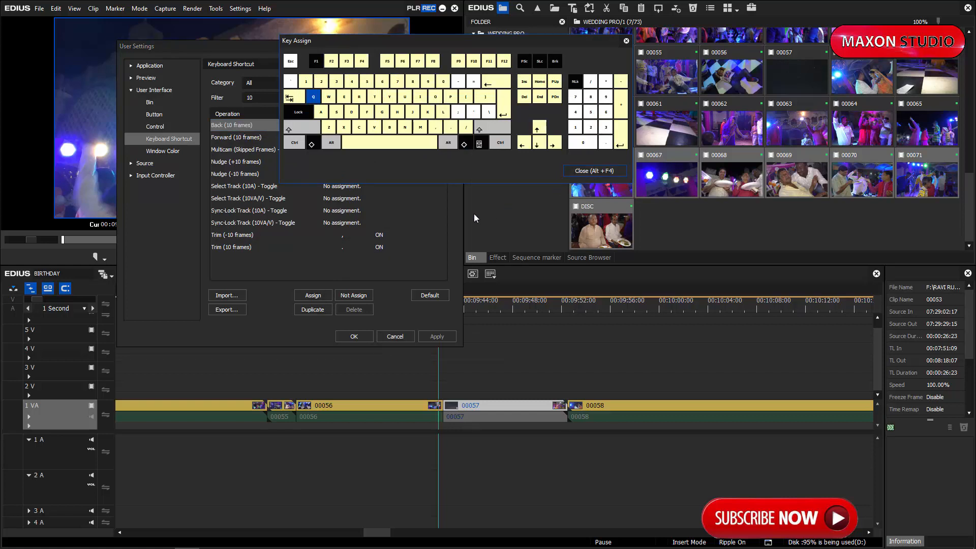
key(bracketleft)
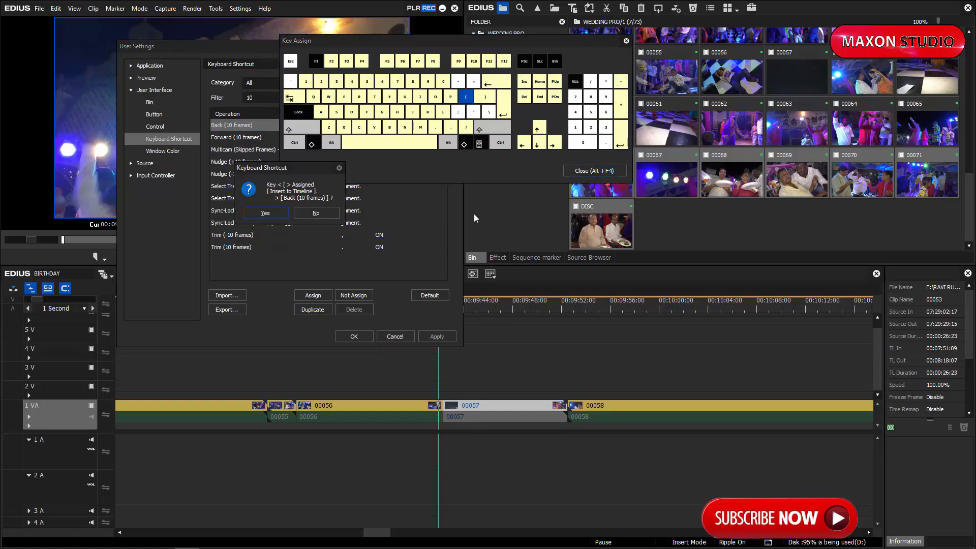
click(266, 213)
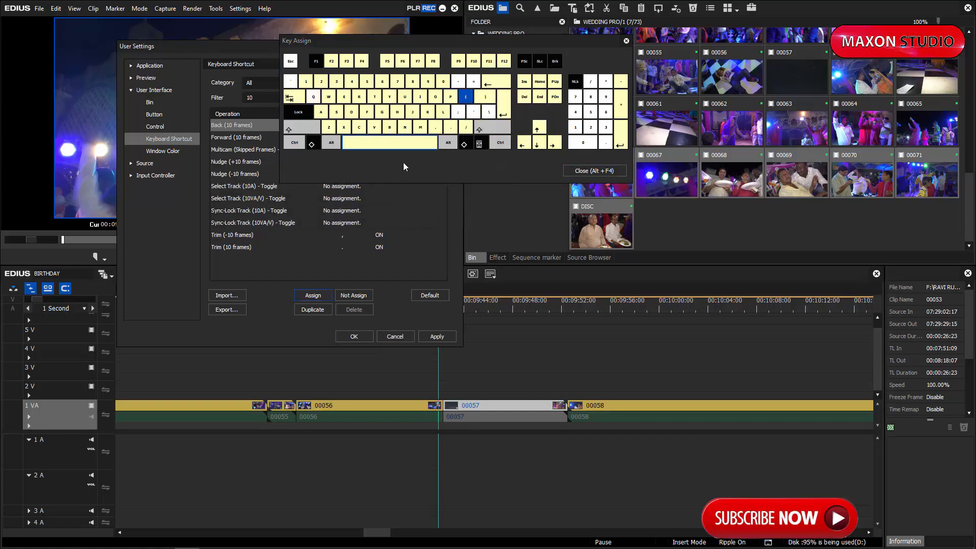
click(587, 170)
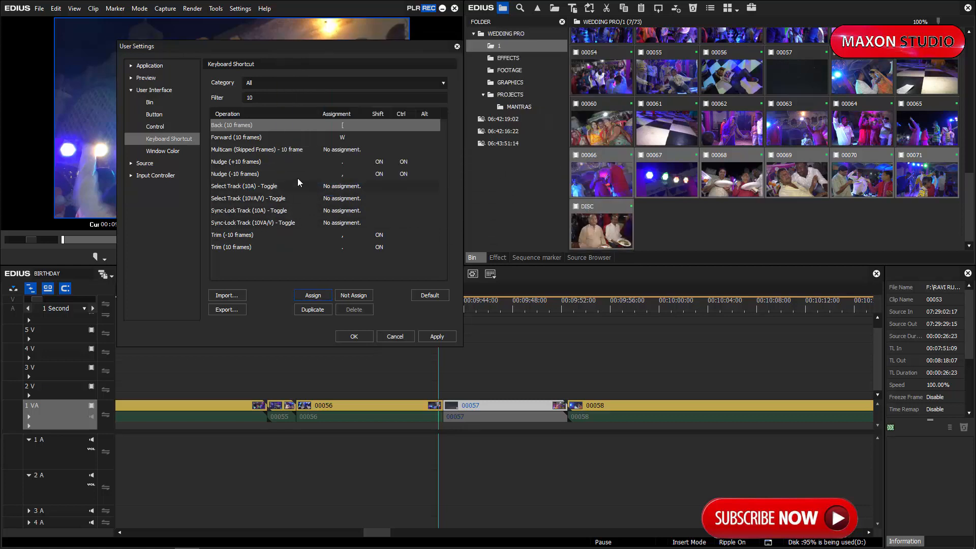
- Assign the Q key to Back (10 frames), apply the shortcut settings and close them
click(313, 295)
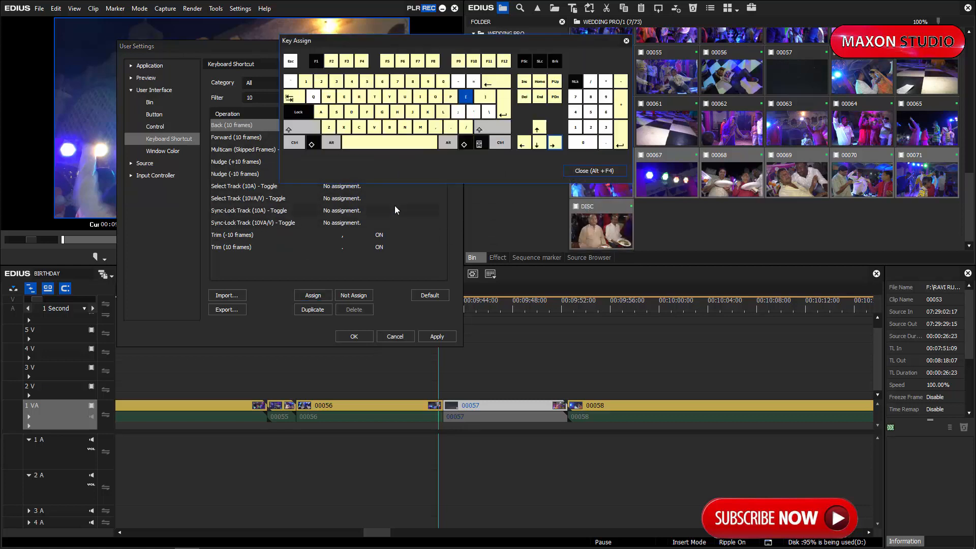
key(q)
click(603, 172)
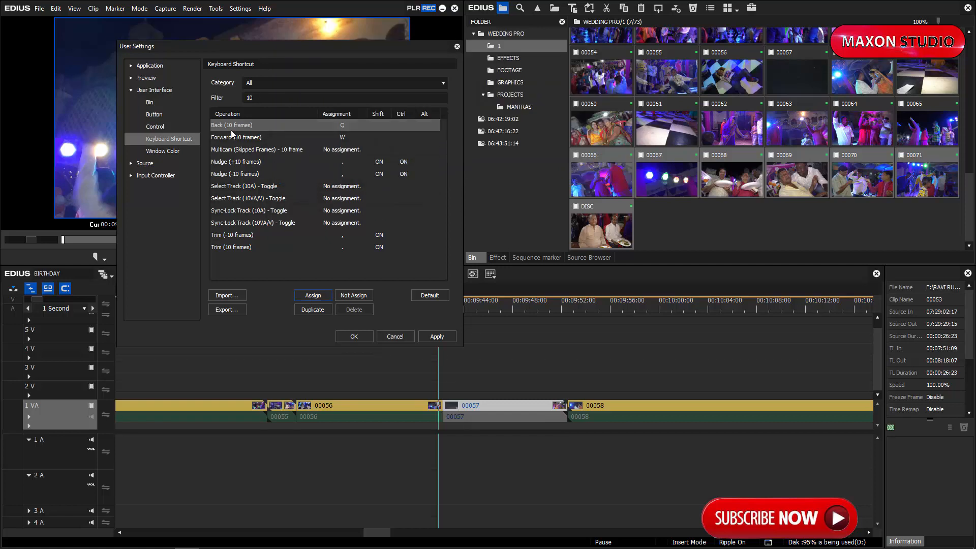
click(437, 337)
click(354, 337)
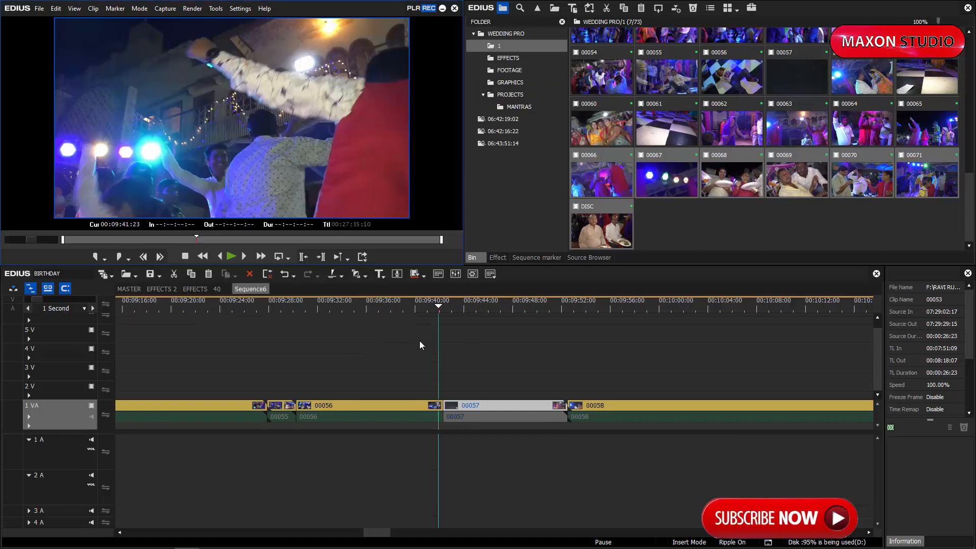
- Ripple trim the end of clip 00057 to 00:09:51:16 and cut away the start of clip 00058 up to 00:09:53:14
drag(513, 305, 557, 349)
key(m)
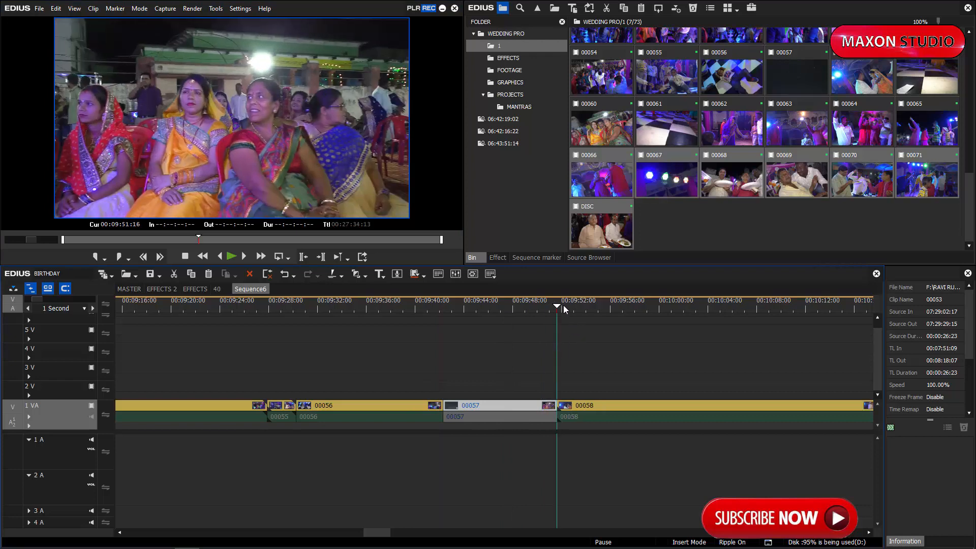
drag(563, 305, 580, 330)
key(n)
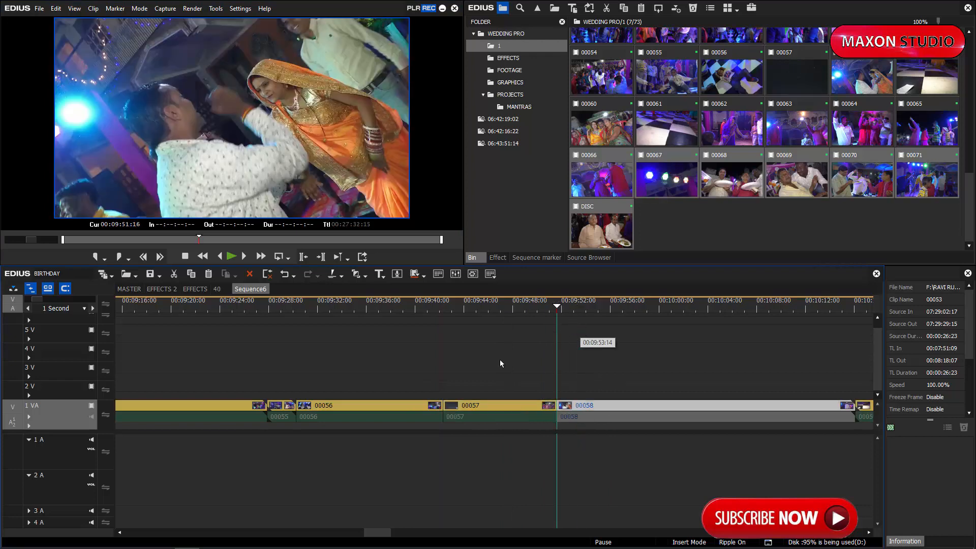
scroll(587, 364, down, 5)
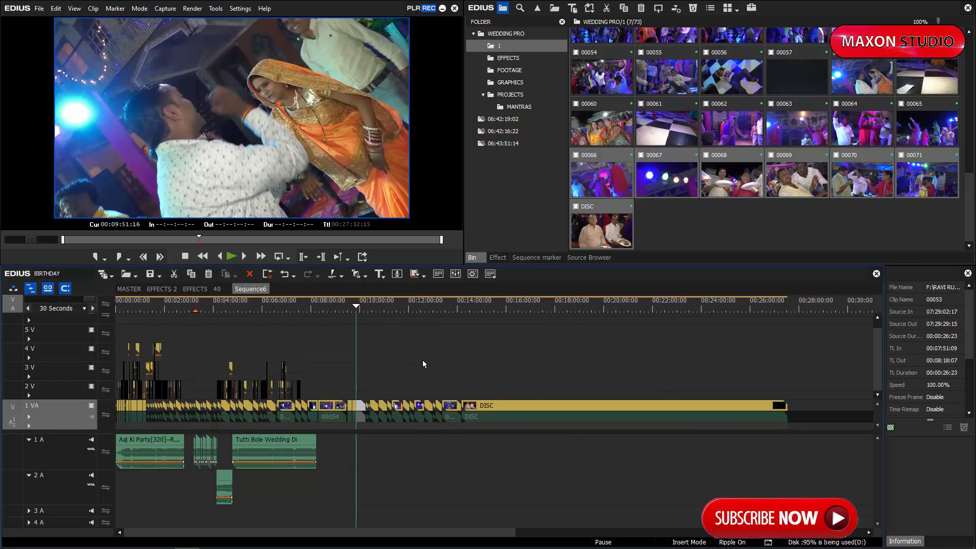